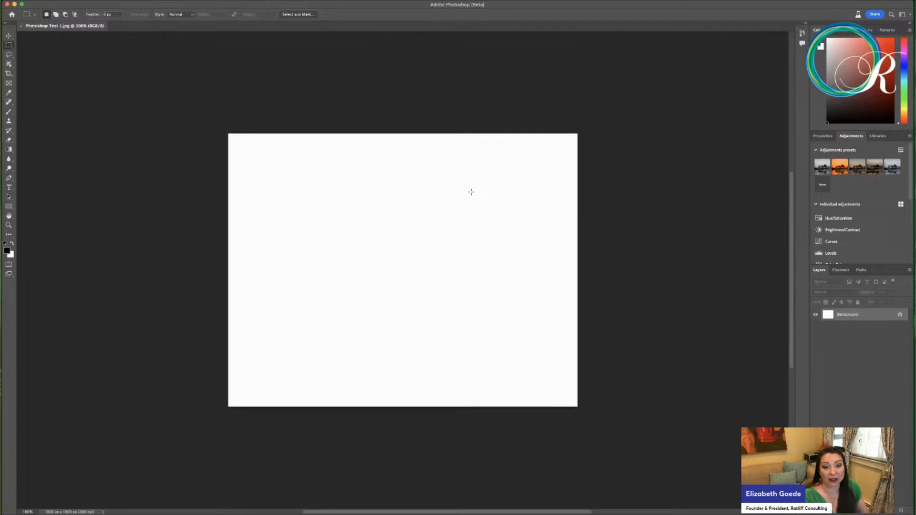
pyautogui.scroll(3, 354, 274)
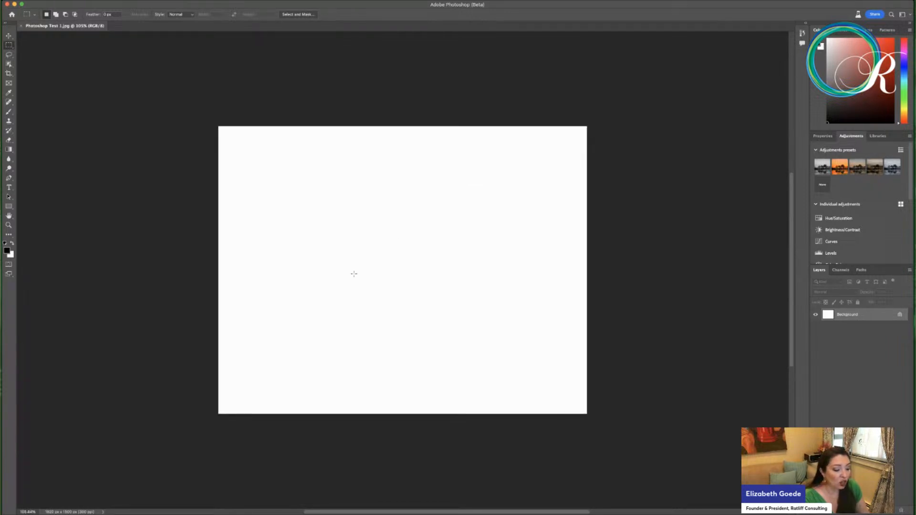
pyautogui.scroll(2, 354, 274)
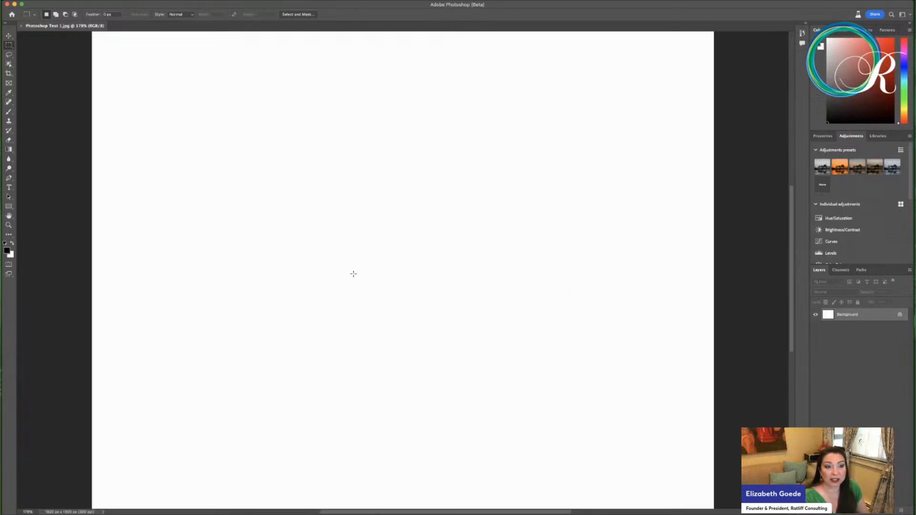
pyautogui.scroll(-2, 354, 274)
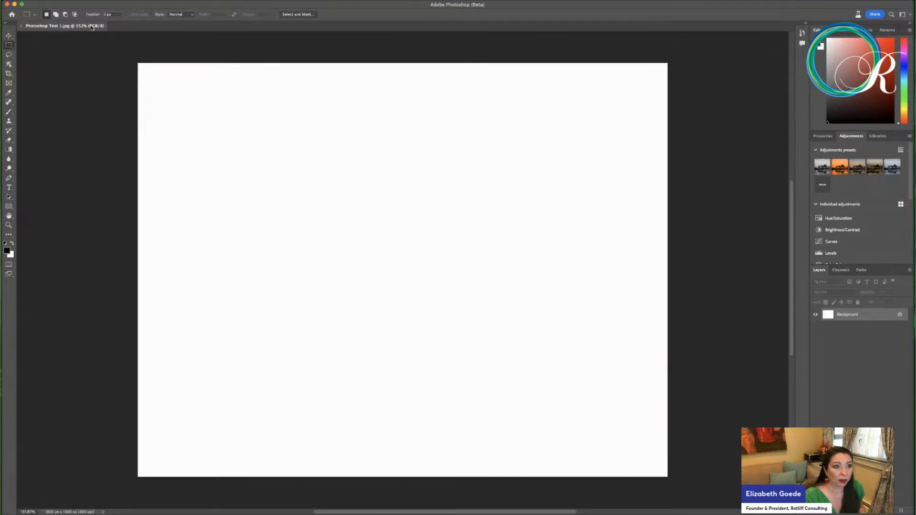
# Open the TEST 3-quarter-view square headshot and place a new blank layer beneath the background-free portrait
pyautogui.click(208, 42)
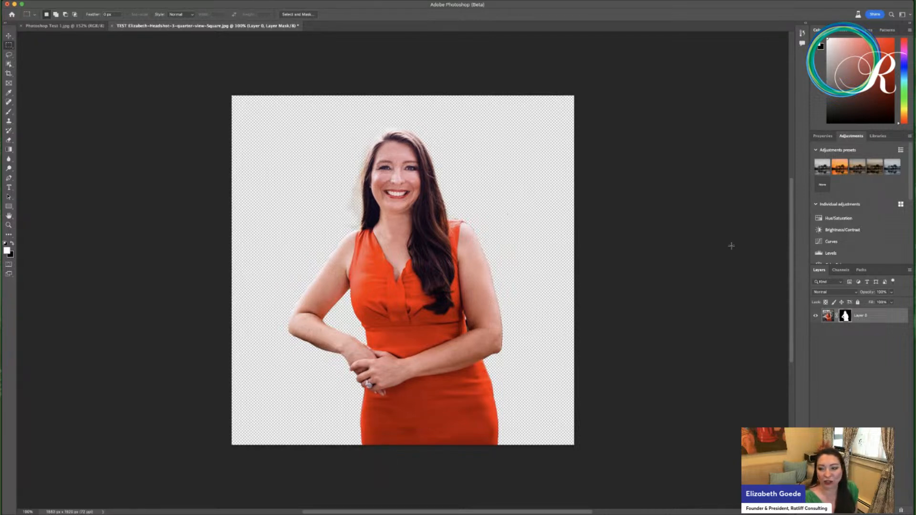
pyautogui.press('super+shift+alt+n')
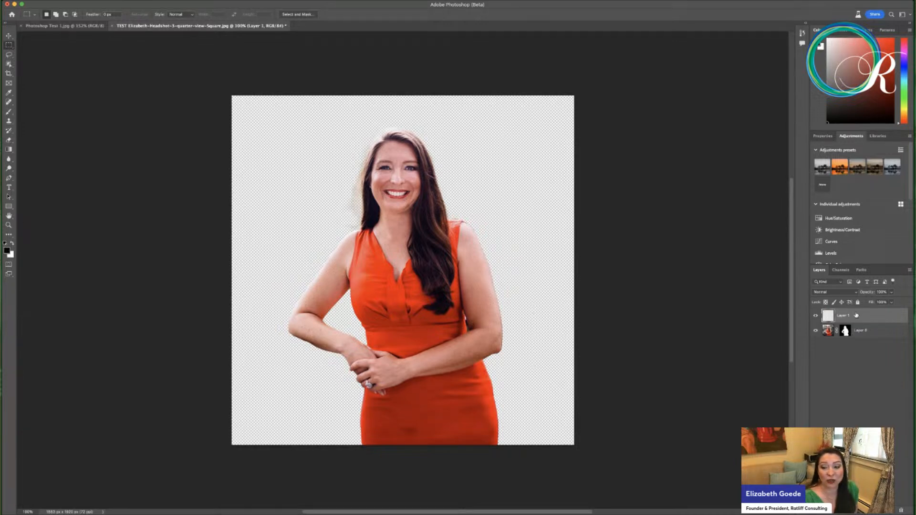
pyautogui.moveTo(857, 316); pyautogui.dragTo(857, 341)
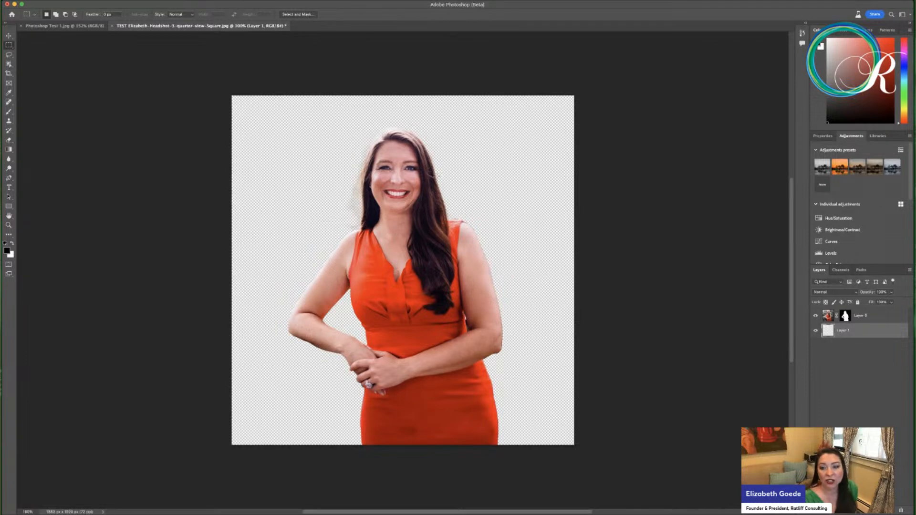
# With the portrait layer hidden, select the upper half of the canvas and generate a fill from the prompt "Lake Como in Italy"
pyautogui.click(816, 316)
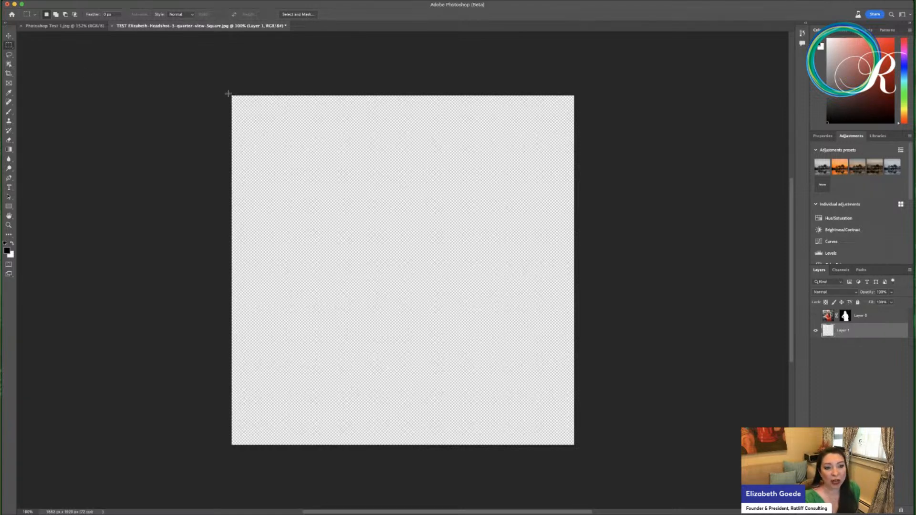
pyautogui.moveTo(229, 93); pyautogui.dragTo(575, 267)
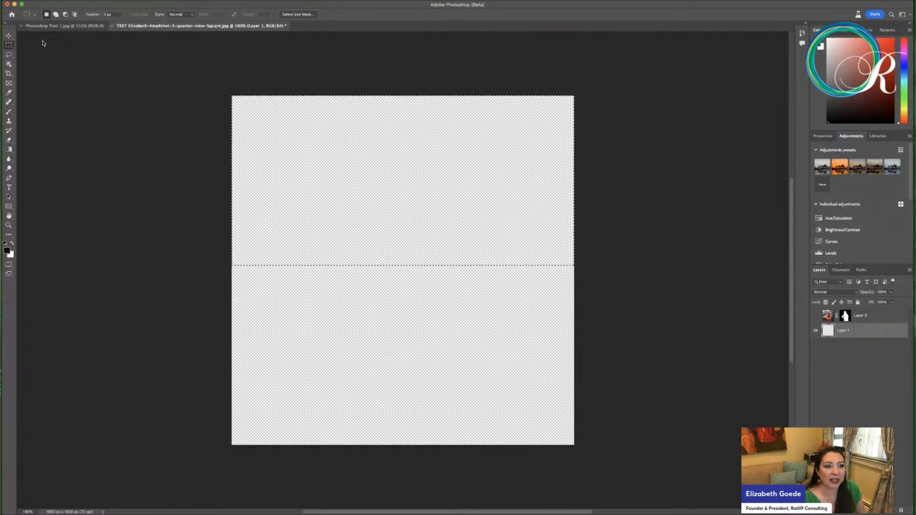
pyautogui.click(9, 55)
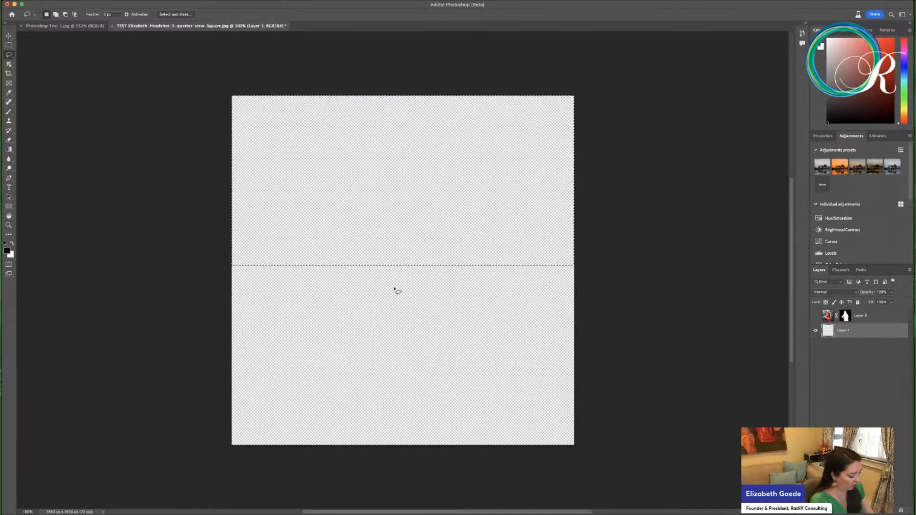
pyautogui.press('shift')
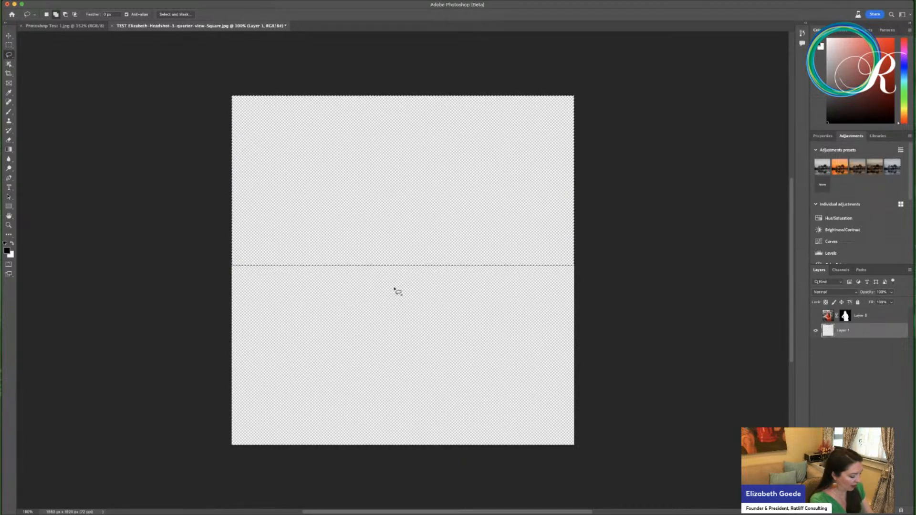
pyautogui.press('shift')
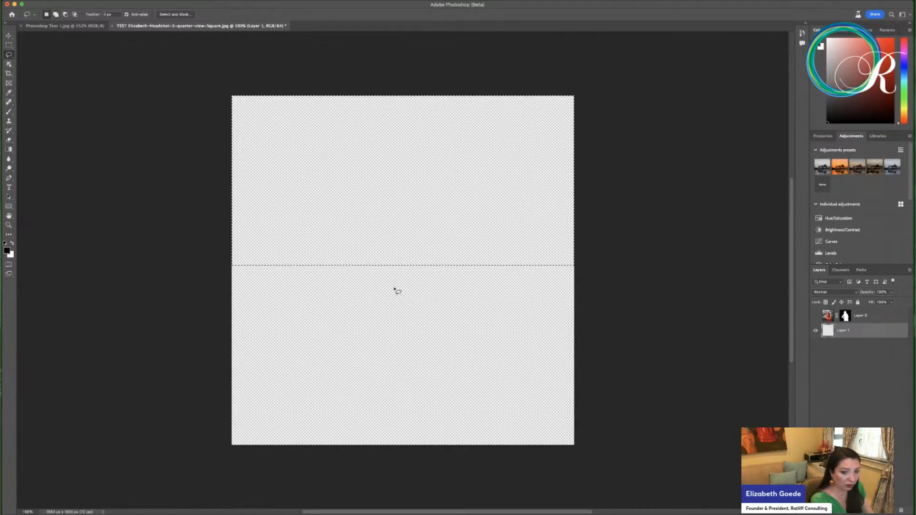
pyautogui.press('shift')
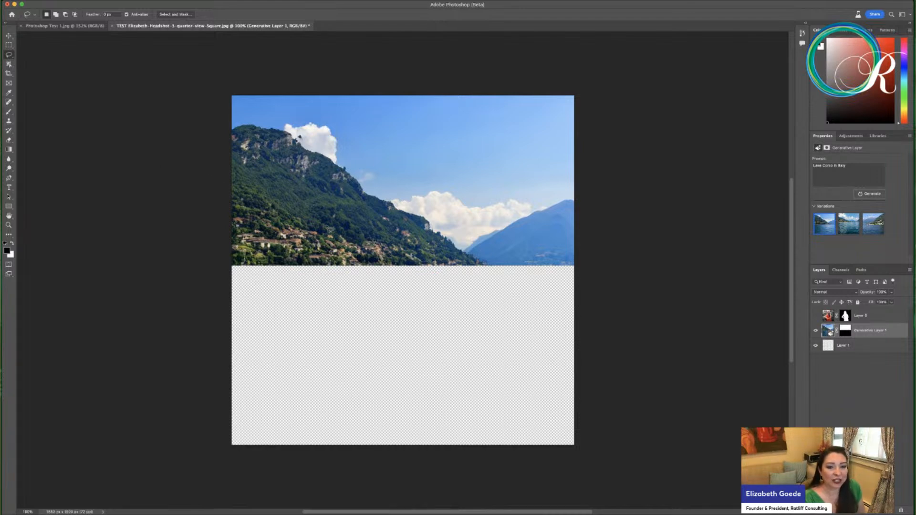
# Extend the lake scene to the bottom of the canvas using Generative Fill without a prompt, overlapping the selection with the existing scene's lower edge
pyautogui.click(816, 316)
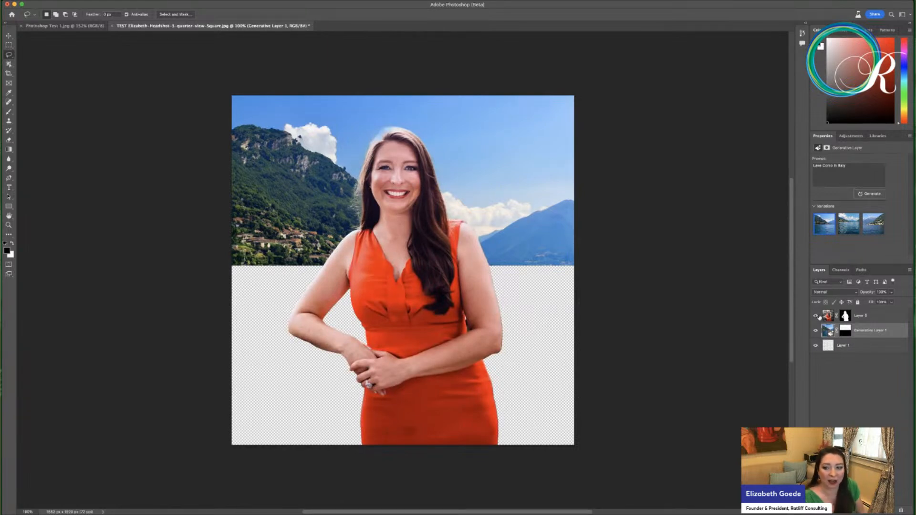
pyautogui.click(816, 316)
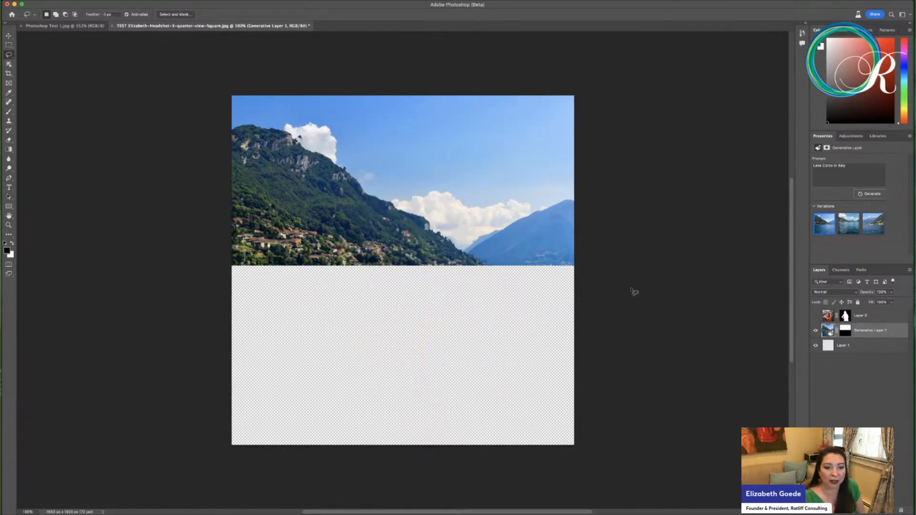
pyautogui.click(8, 44)
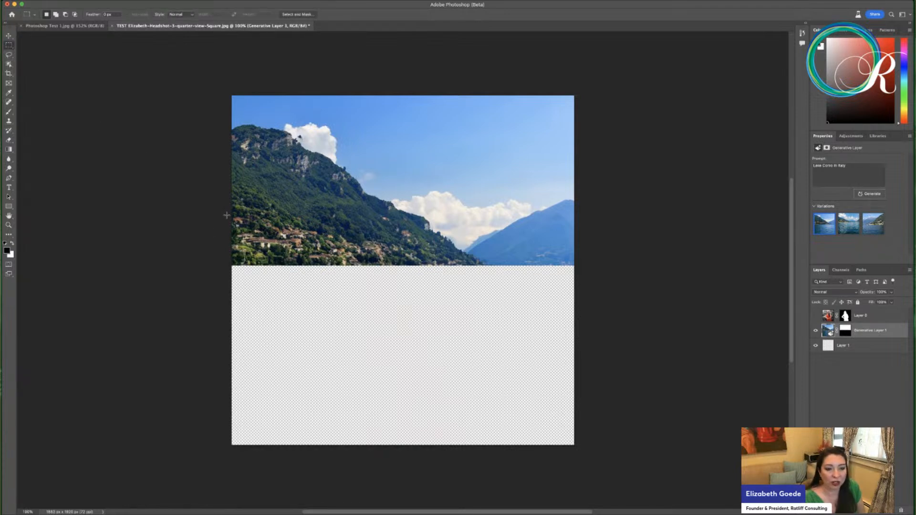
pyautogui.moveTo(230, 229); pyautogui.dragTo(575, 451)
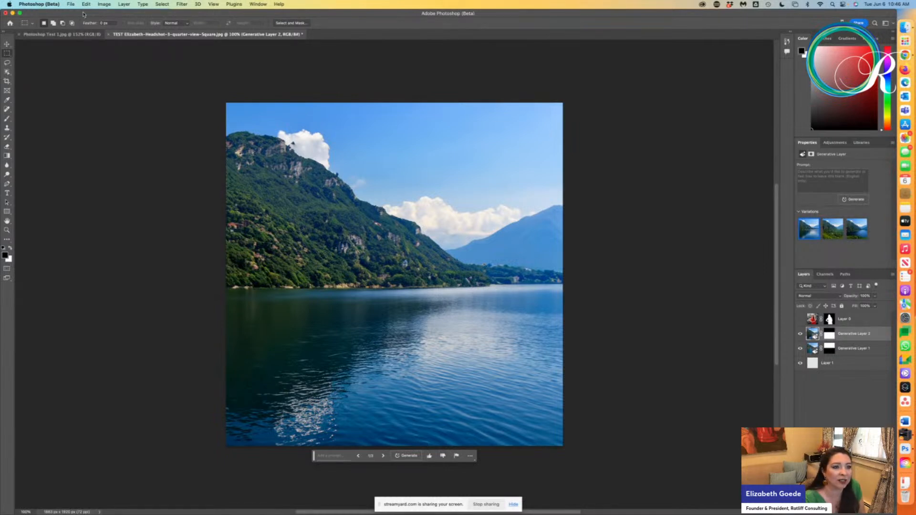
pyautogui.click(70, 4)
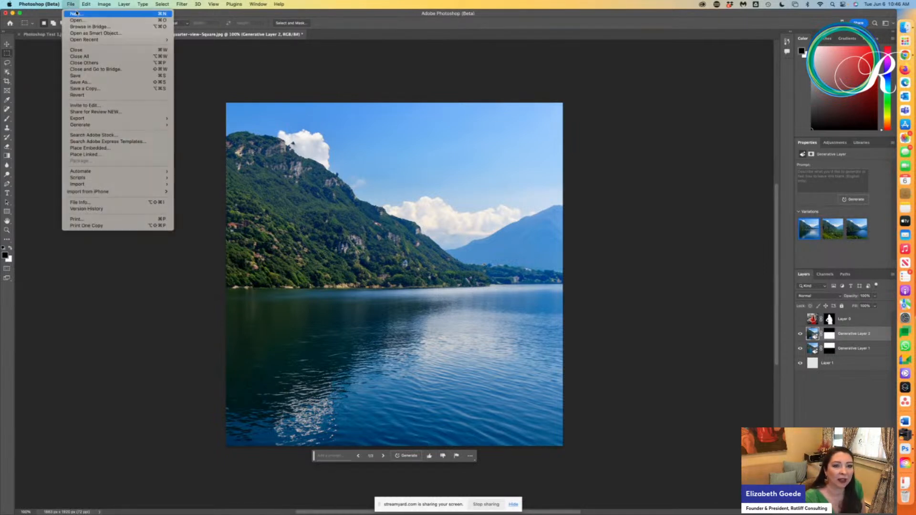
pyautogui.click(79, 13)
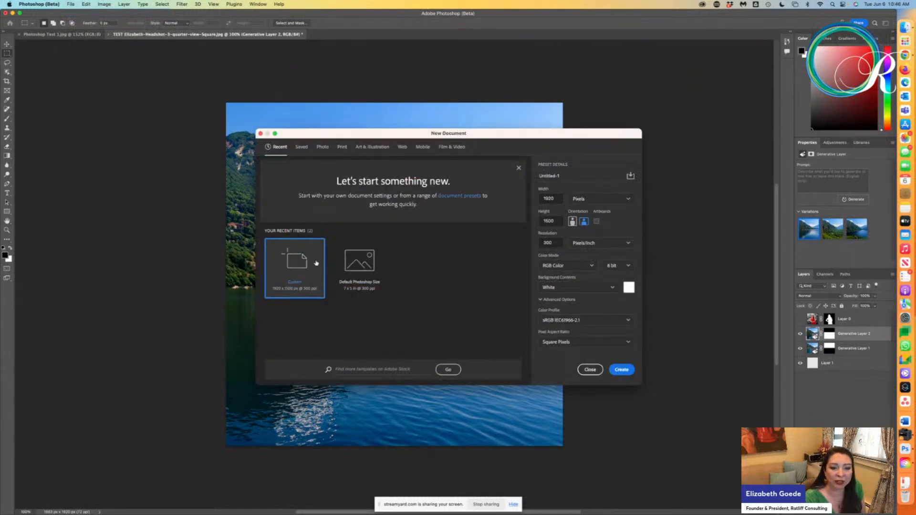
pyautogui.click(590, 370)
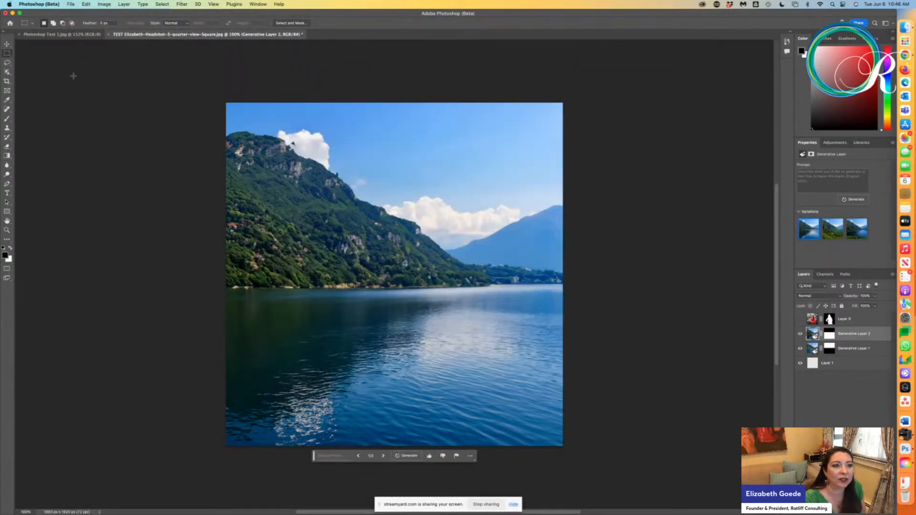
pyautogui.click(70, 5)
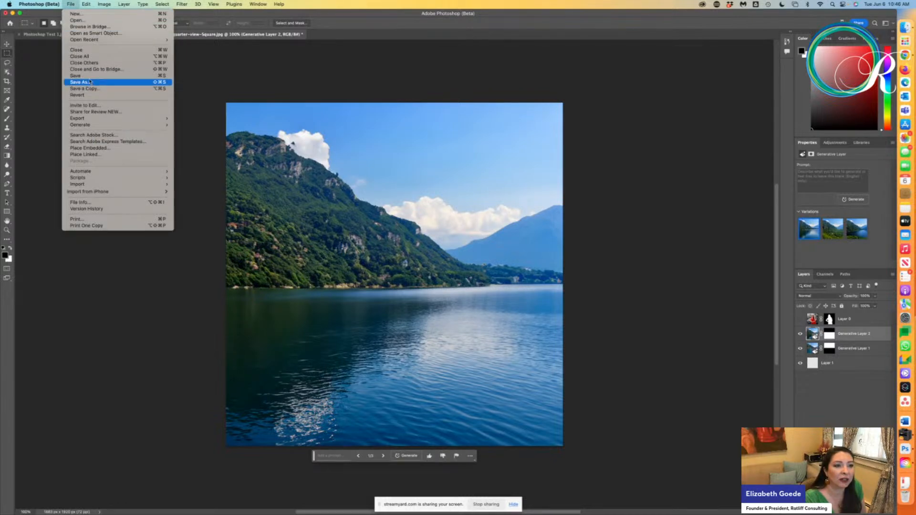
pyautogui.click(108, 21)
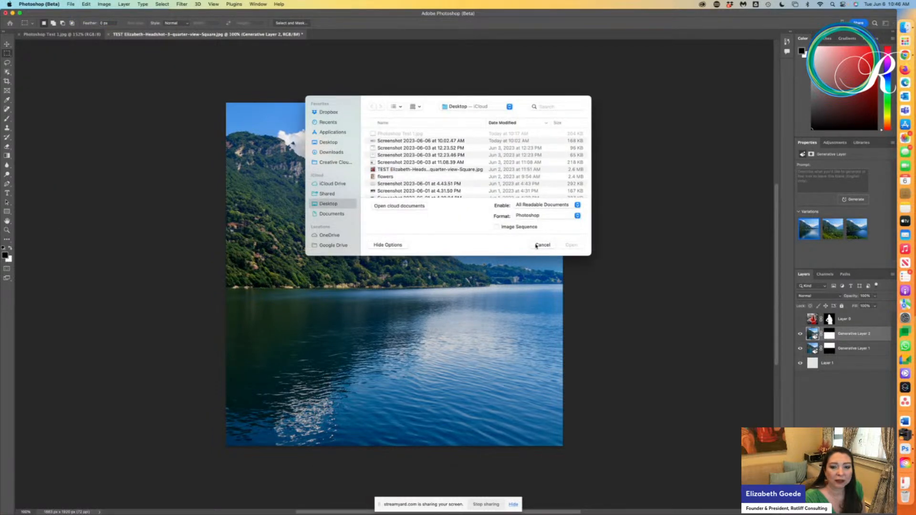
pyautogui.click(543, 245)
pyautogui.click(71, 5)
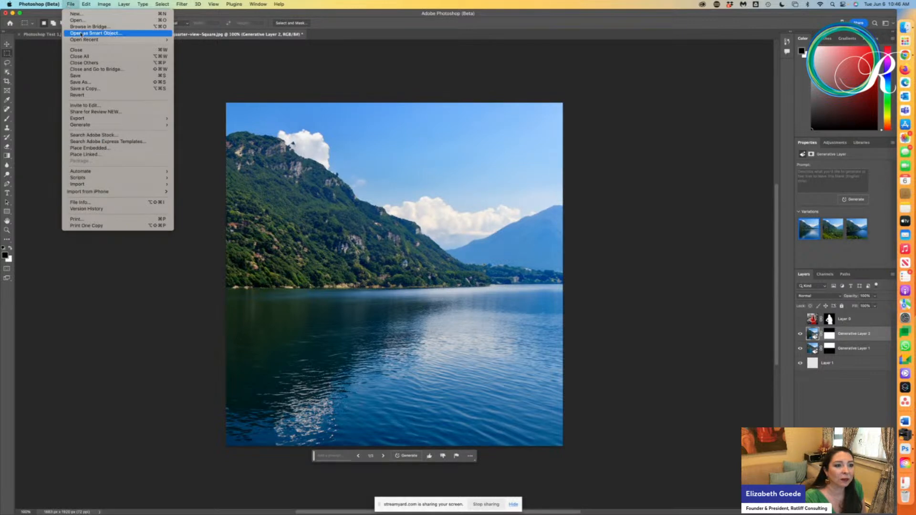
pyautogui.moveTo(86, 40)
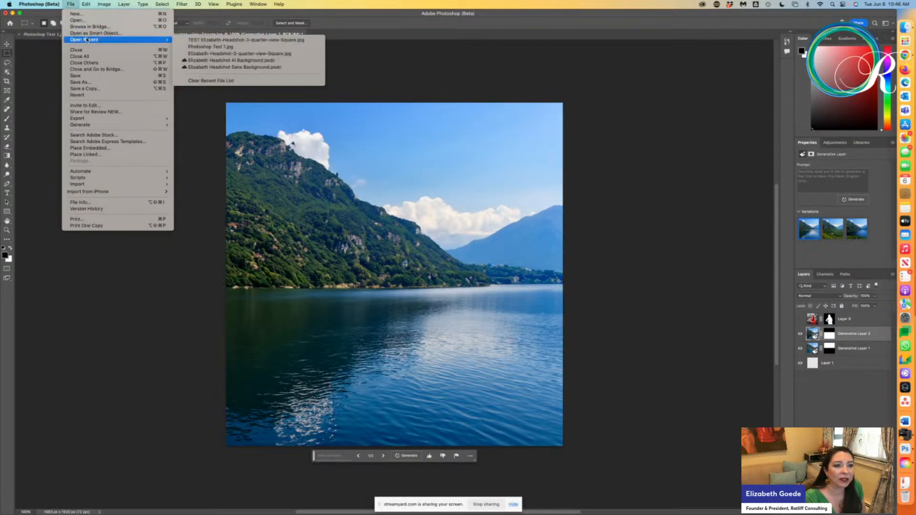
pyautogui.click(223, 42)
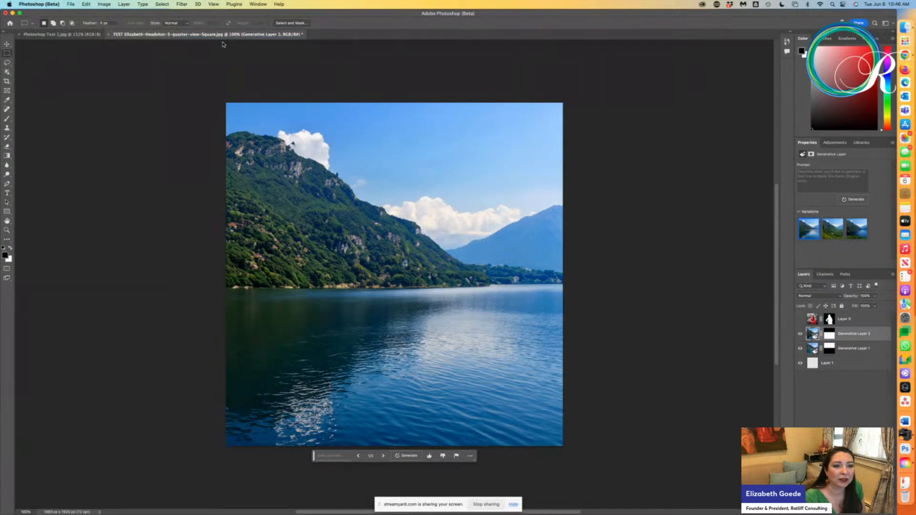
pyautogui.click(107, 35)
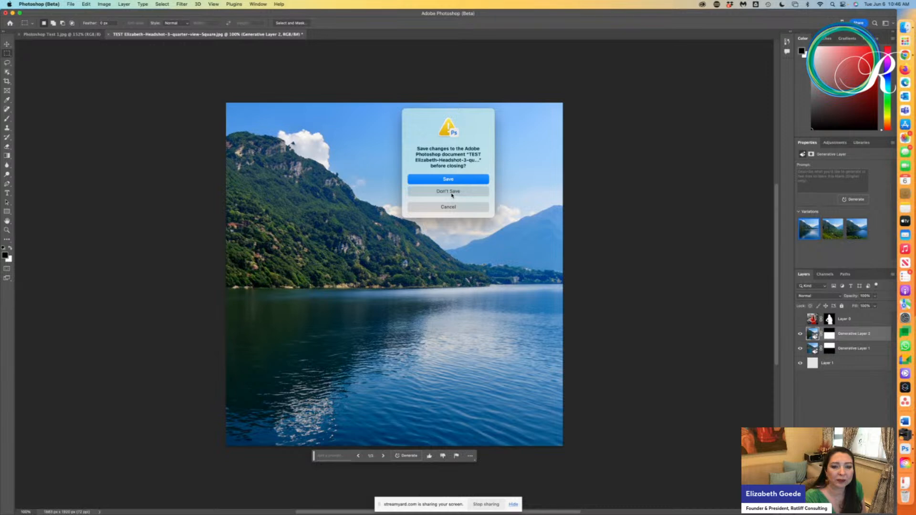
pyautogui.click(446, 207)
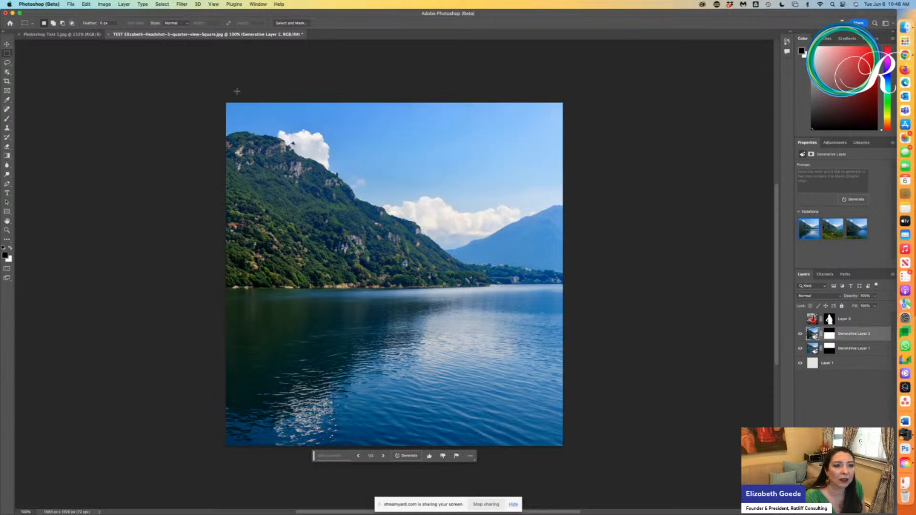
# Open the recently used original 3-quarter-view square headshot, not the TEST copy, and remove its background
pyautogui.click(72, 4)
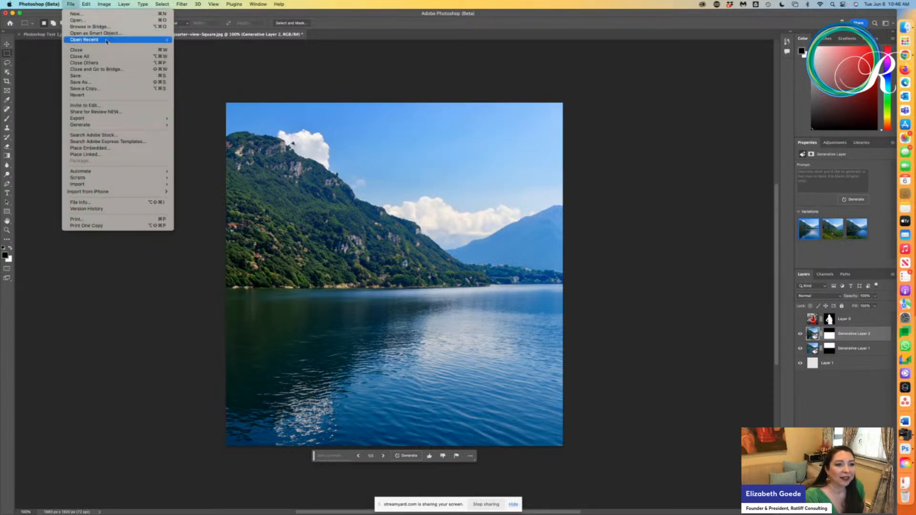
pyautogui.moveTo(125, 40)
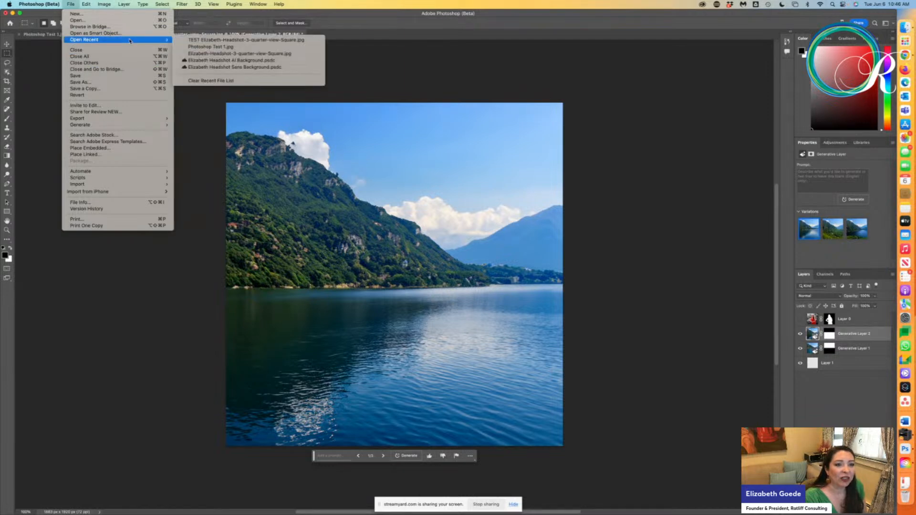
pyautogui.click(235, 55)
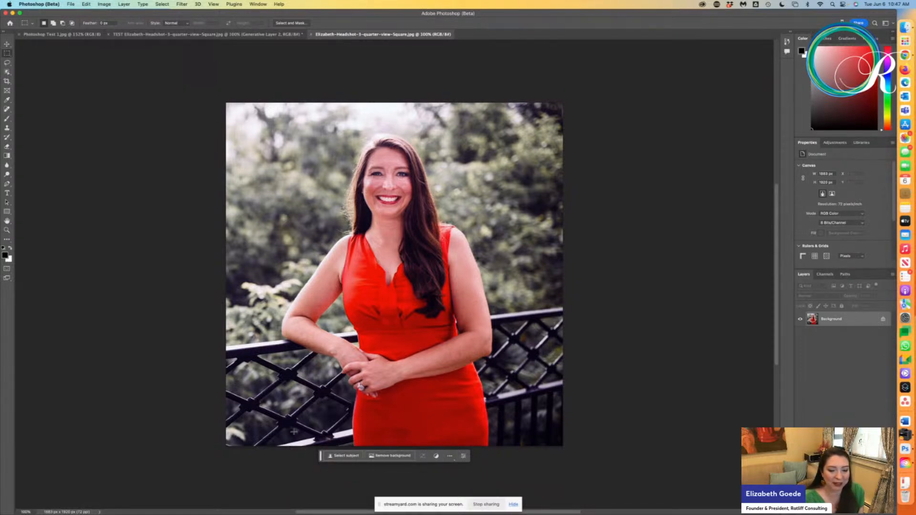
pyautogui.click(386, 456)
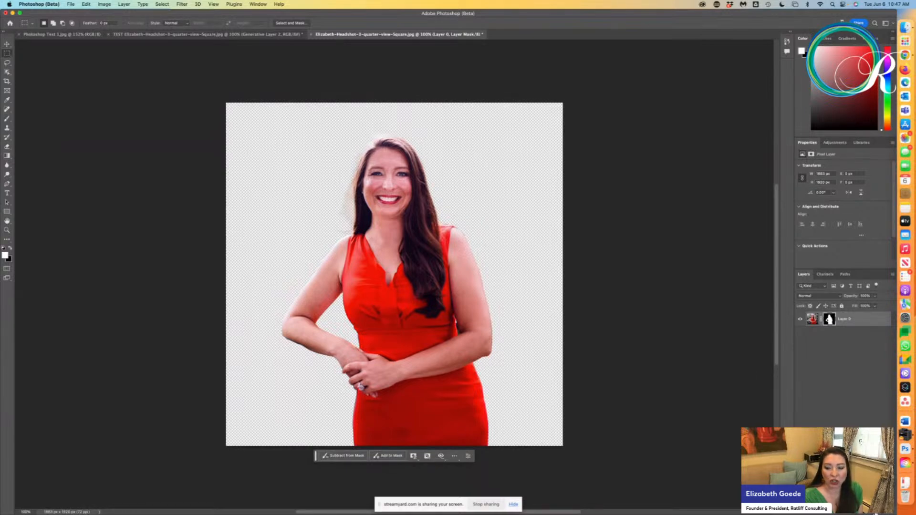
# Add a new blank layer above the cut-out portrait and hide the portrait layer
pyautogui.click(866, 512)
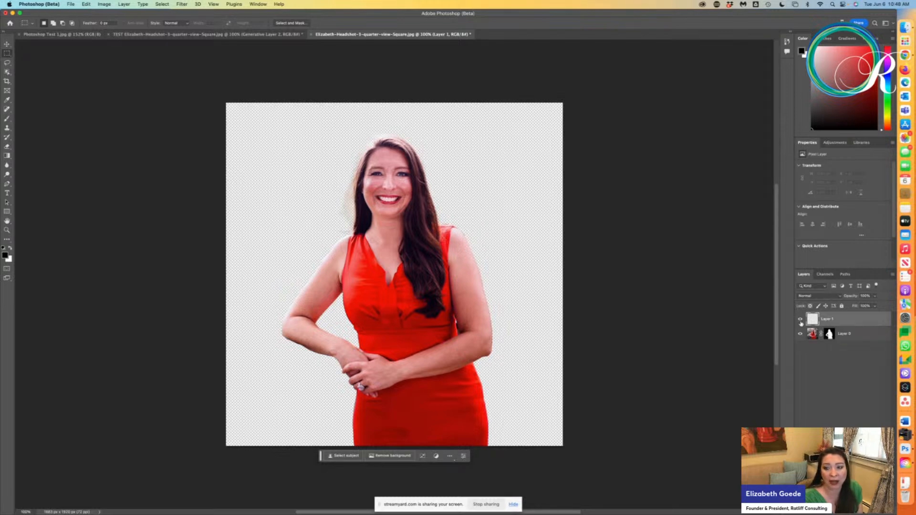
pyautogui.click(800, 335)
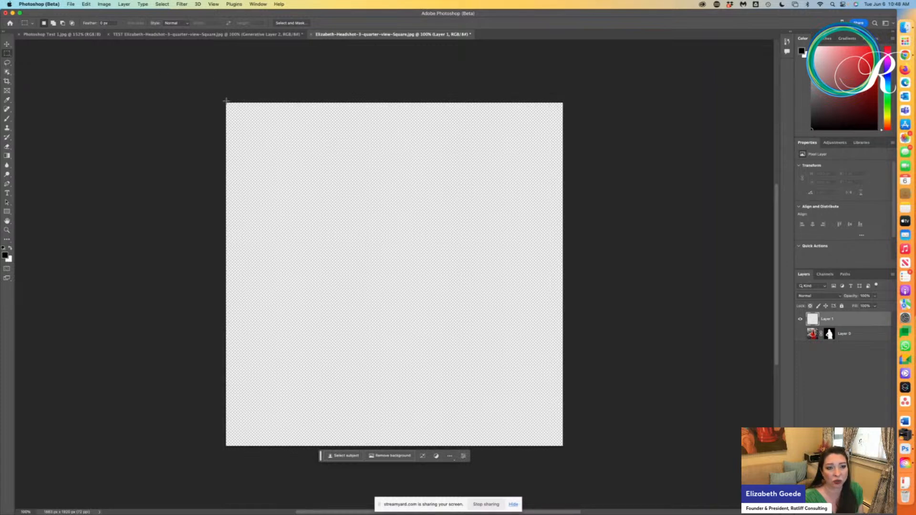
# Select the upper half of the blank canvas and generate a fill from the prompt "Lake Michigan"
pyautogui.moveTo(225, 102); pyautogui.dragTo(571, 284)
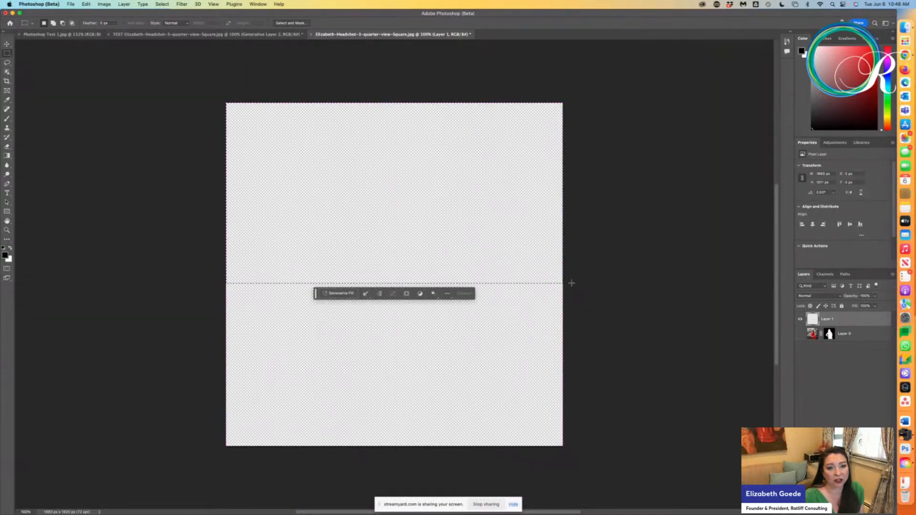
pyautogui.click(339, 293)
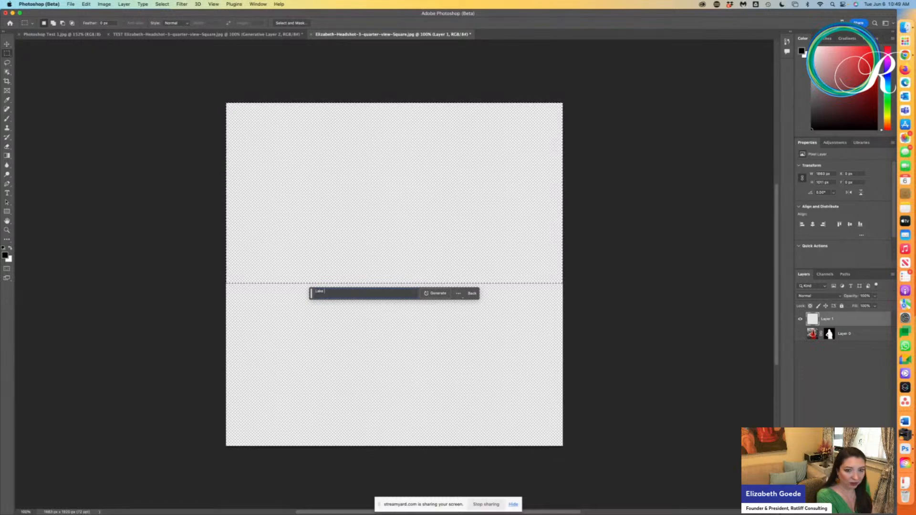
pyautogui.write('Michi')
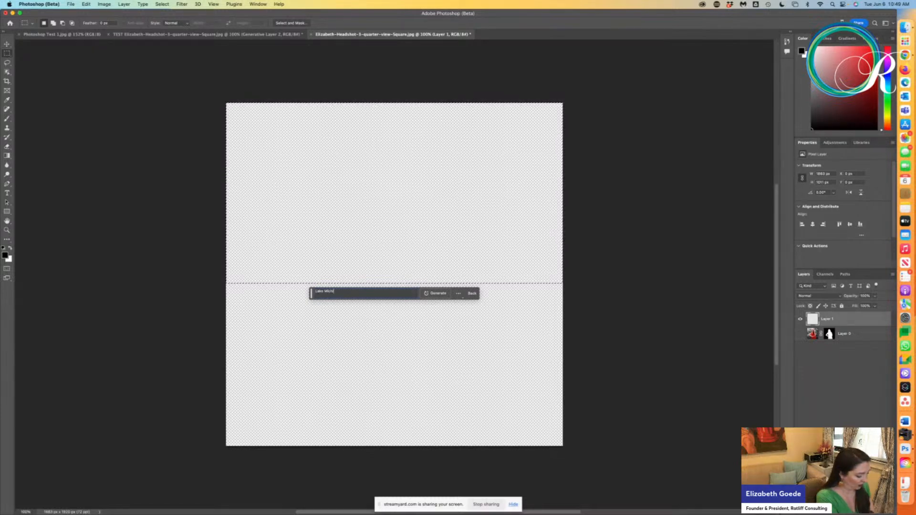
pyautogui.write('gan')
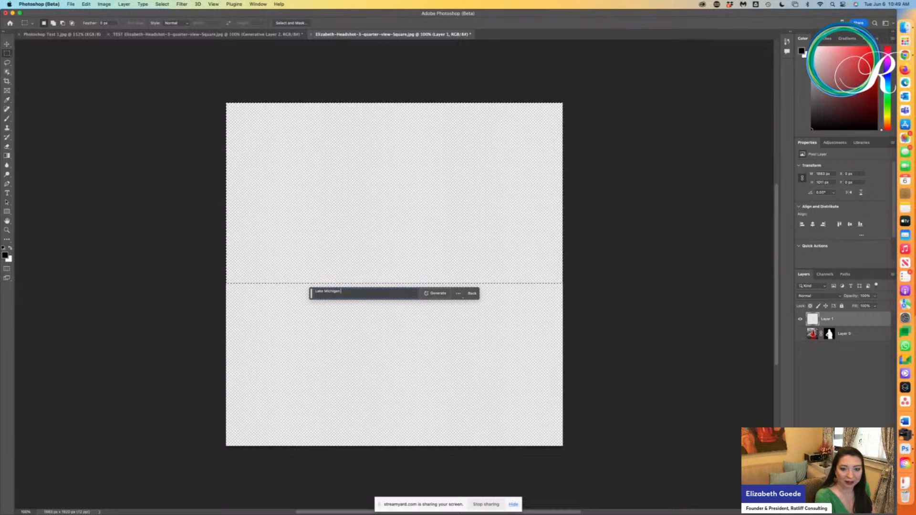
pyautogui.click(430, 295)
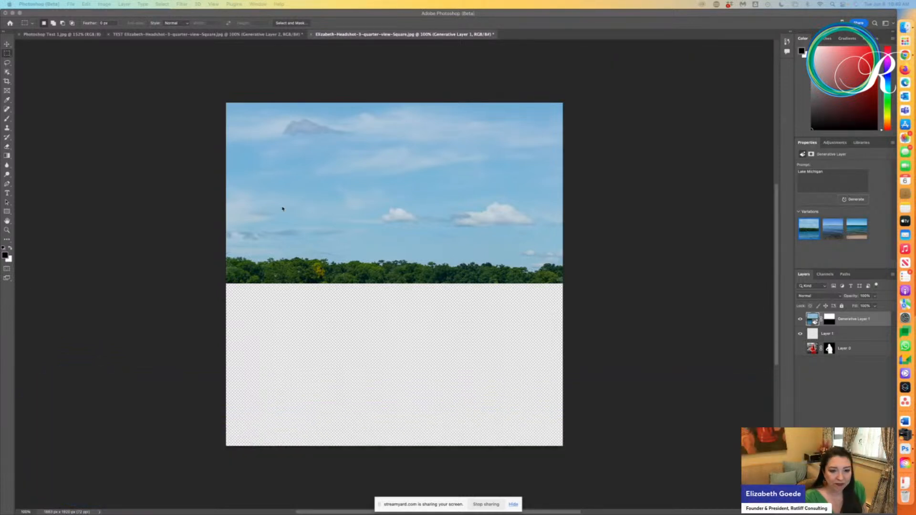
# Extend the scene to the canvas bottom with a promptless Generative Fill overlapping the tree line, and choose the second variation, with lake water
pyautogui.click(223, 271)
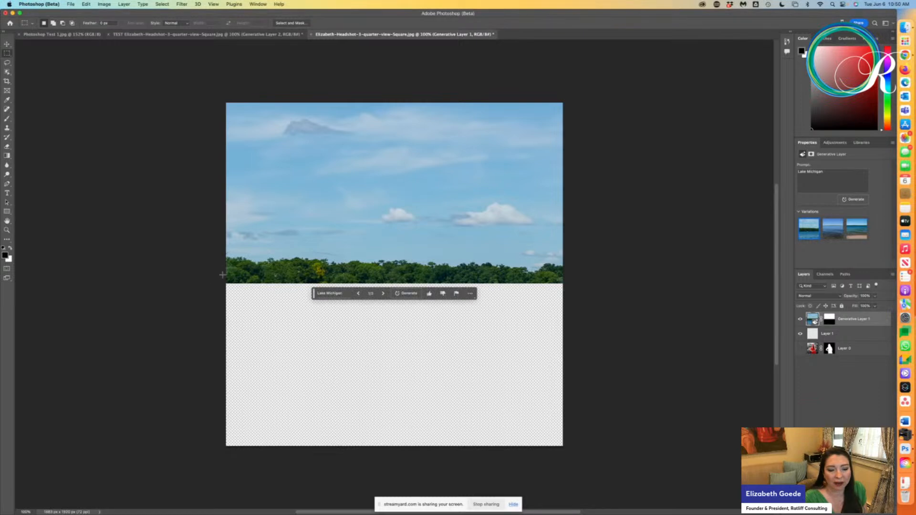
pyautogui.moveTo(225, 273); pyautogui.dragTo(579, 475)
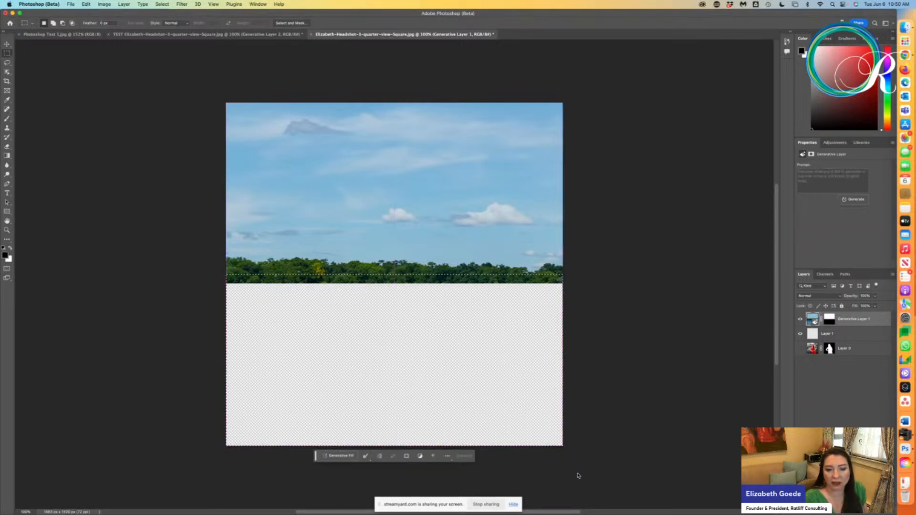
pyautogui.click(338, 456)
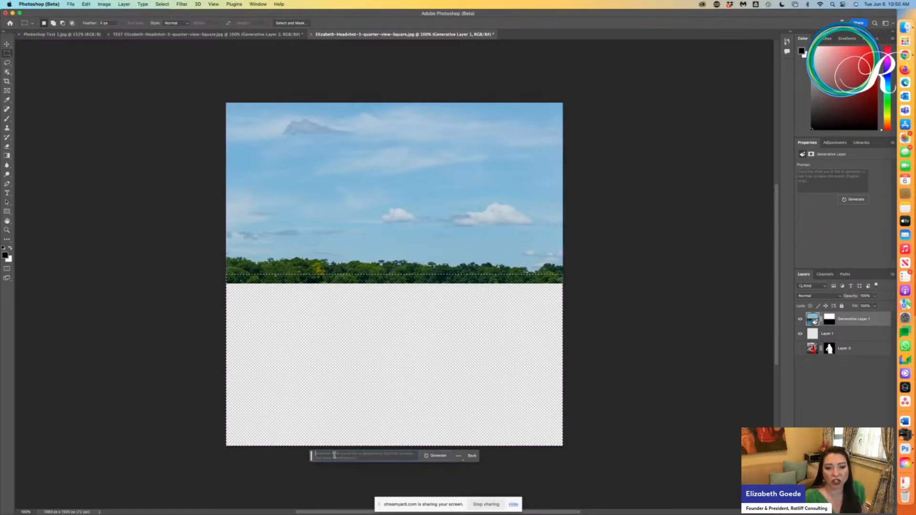
pyautogui.click(436, 456)
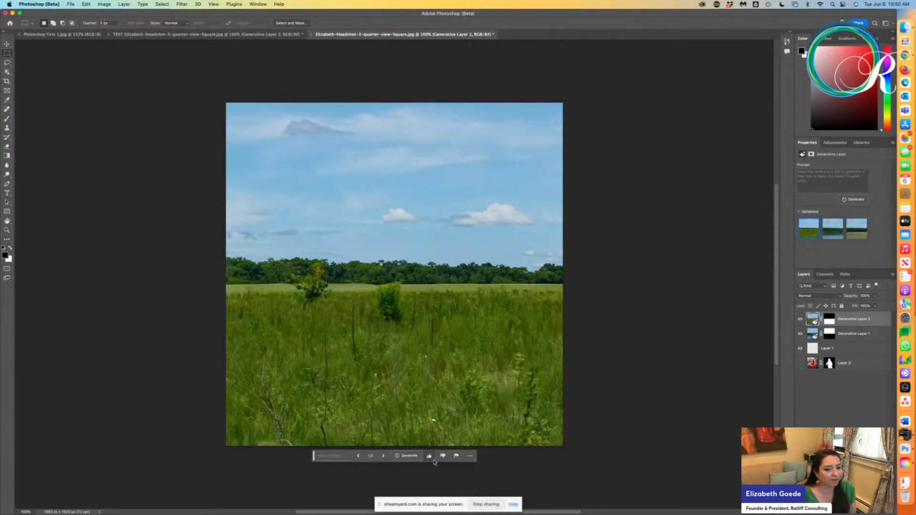
pyautogui.click(384, 456)
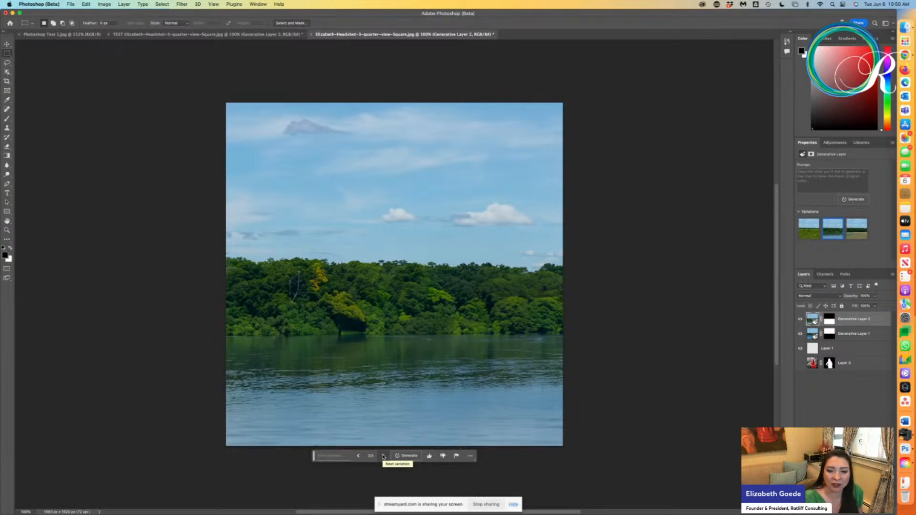
pyautogui.click(384, 456)
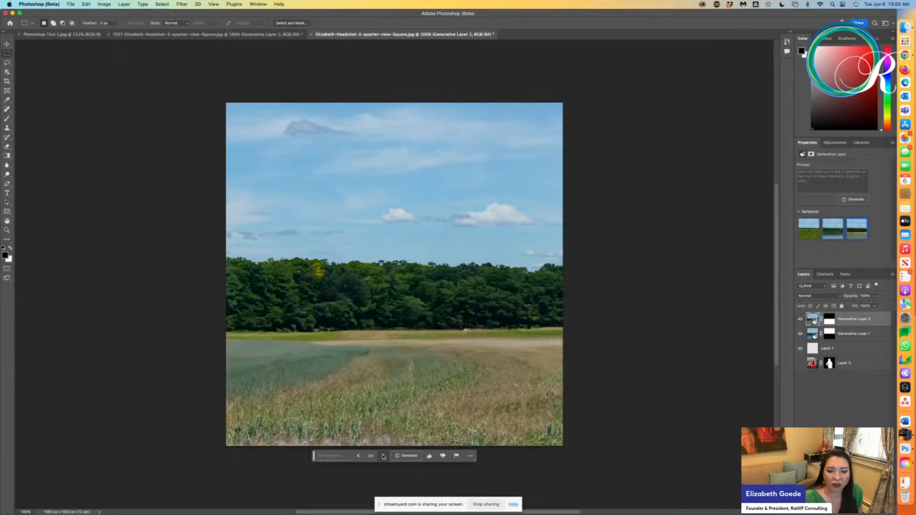
pyautogui.click(358, 456)
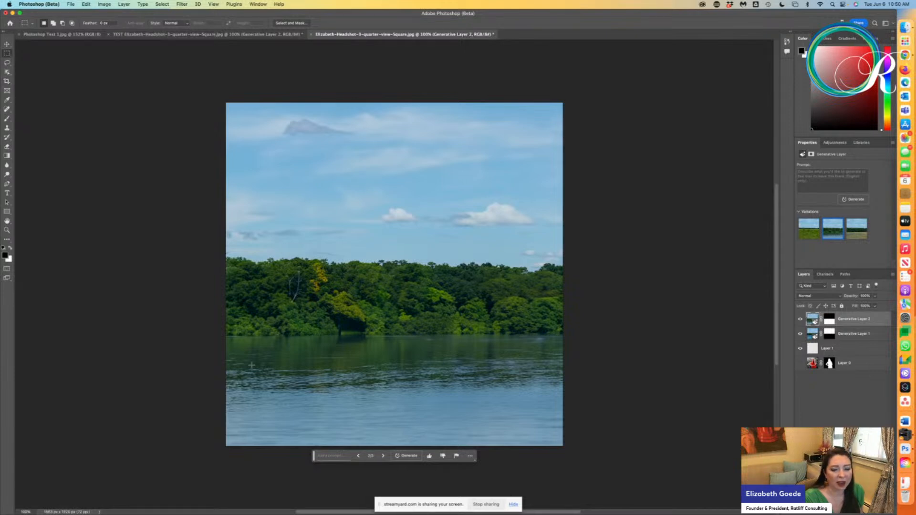
# Lasso an area over the water and far shoreline, generate a fill from the prompt "Boat", and choose the third variation
pyautogui.click(8, 63)
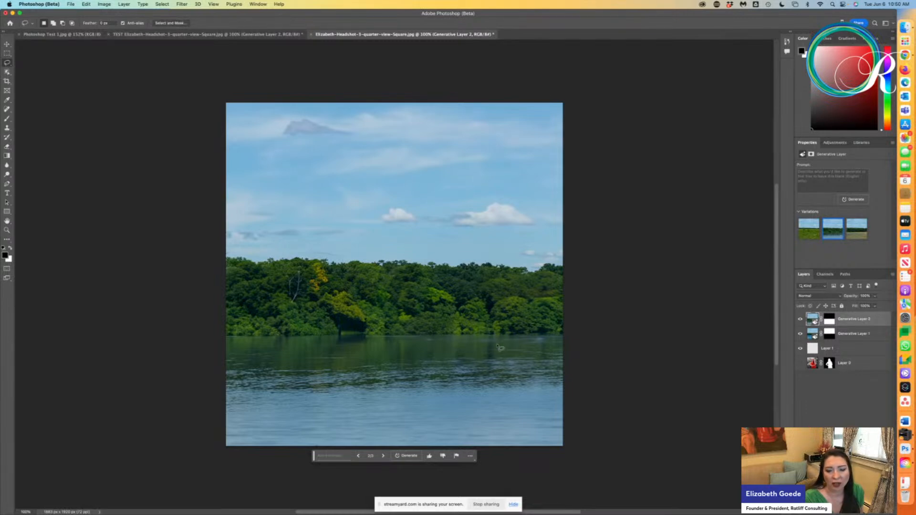
pyautogui.moveTo(498, 345)
pyautogui.mouseDown()
pyautogui.moveTo(468, 313)
pyautogui.moveTo(437, 307)
pyautogui.moveTo(395, 320)
pyautogui.moveTo(394, 355)
pyautogui.moveTo(407, 375)
pyautogui.moveTo(450, 395)
pyautogui.moveTo(490, 391)
pyautogui.moveTo(497, 343)
pyautogui.mouseUp()
pyautogui.click(396, 406)
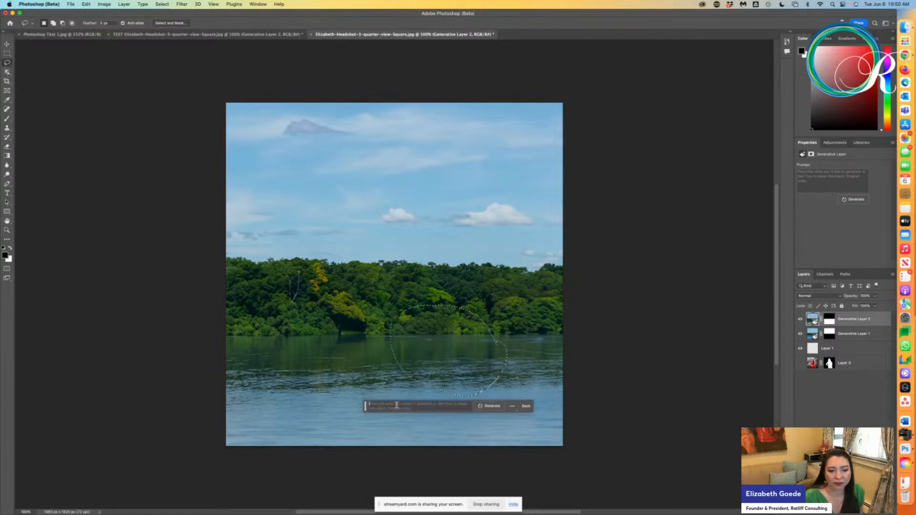
pyautogui.write('Boat')
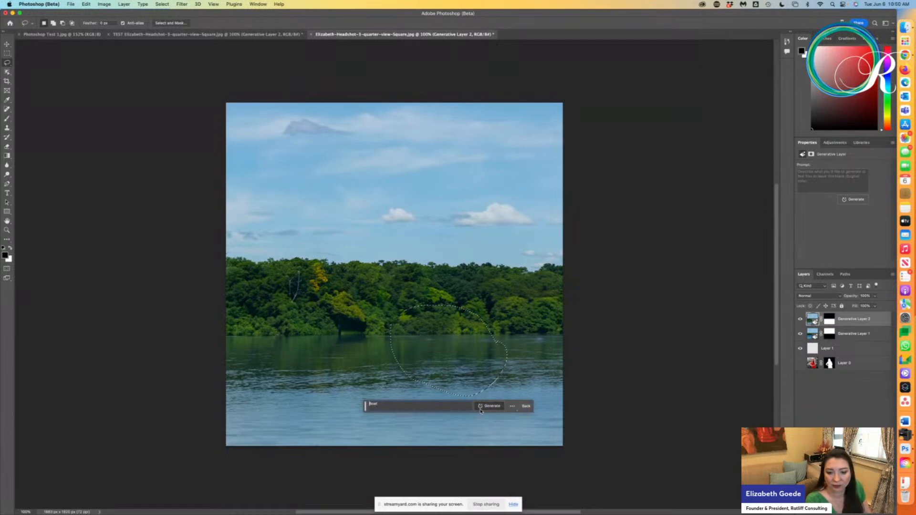
pyautogui.click(486, 406)
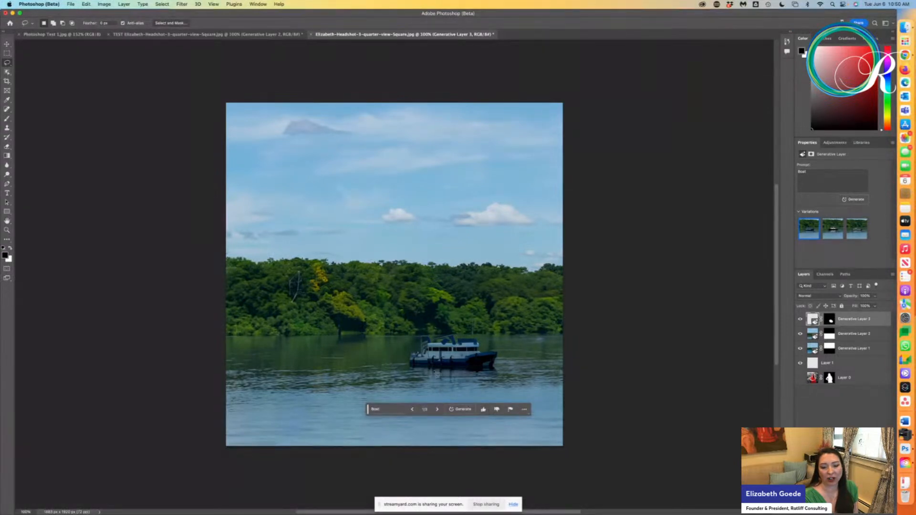
pyautogui.click(437, 409)
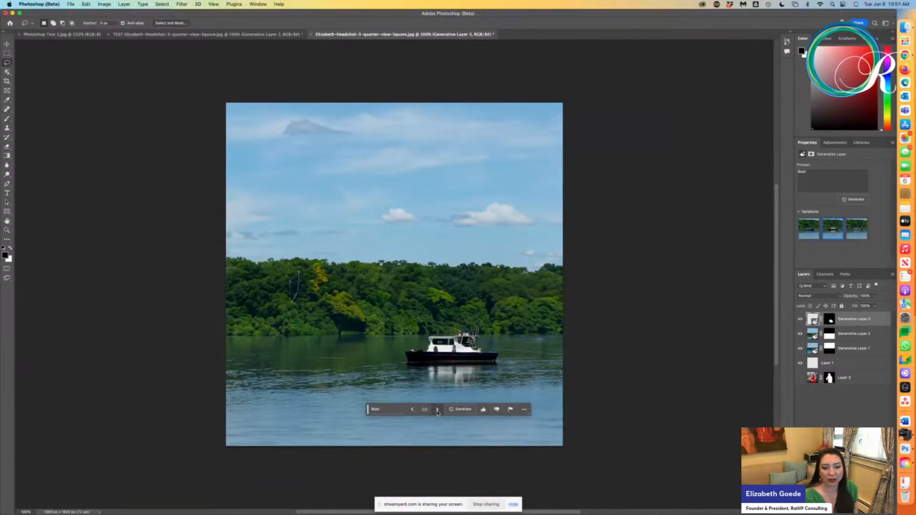
pyautogui.click(437, 410)
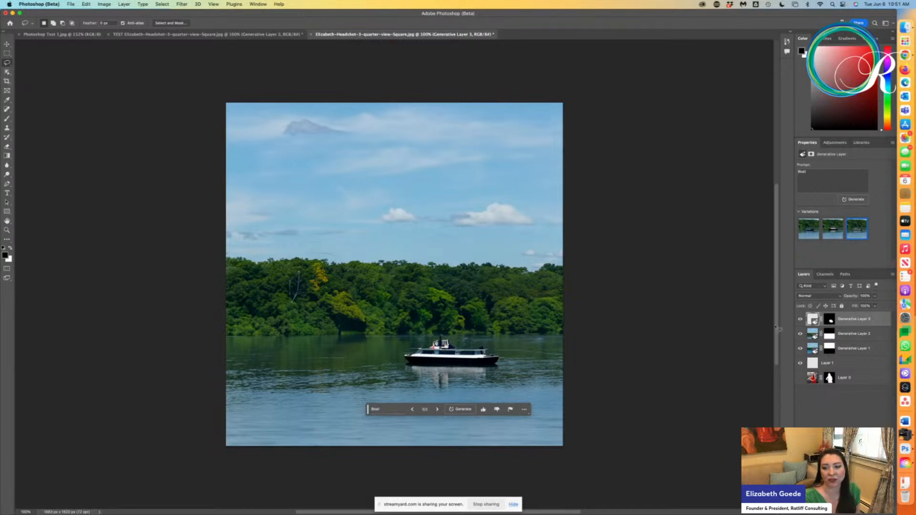
# Hide the three generative layers and the blank layer beneath them
pyautogui.click(800, 320)
pyautogui.click(800, 334)
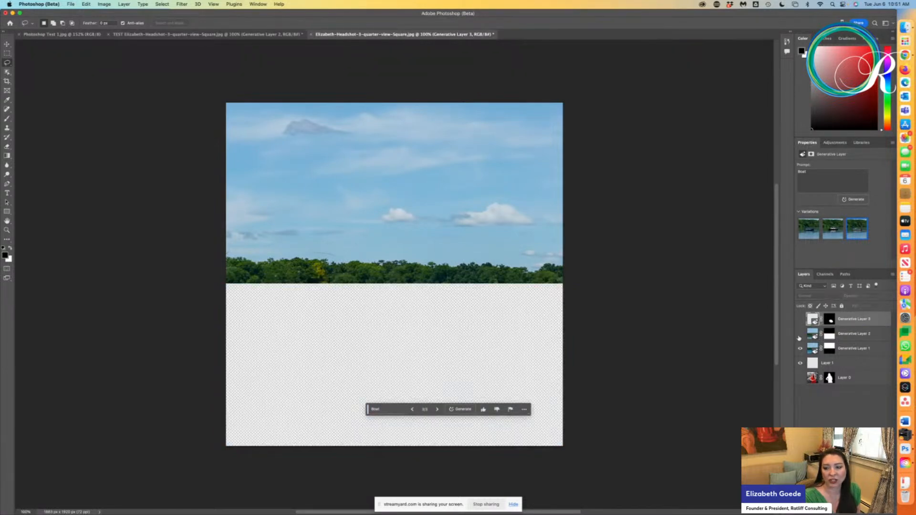
pyautogui.click(800, 363)
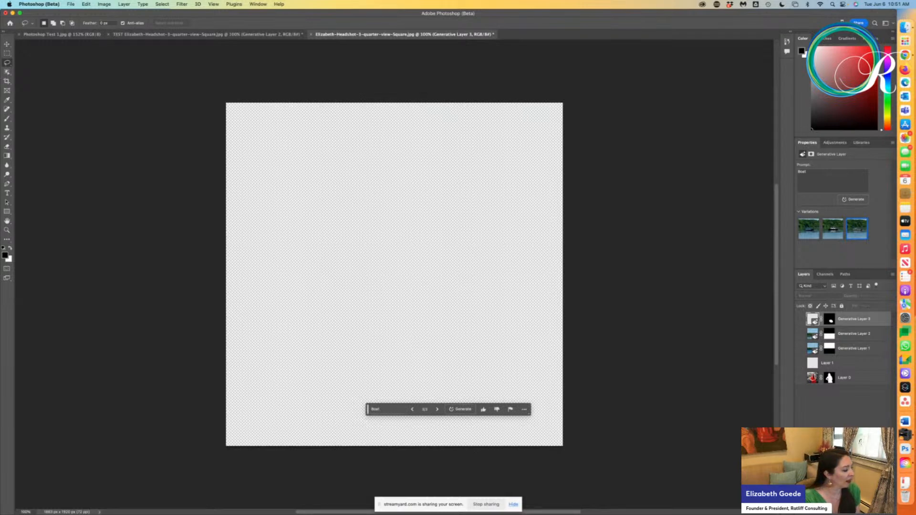
# Switch to Adobe Firefly in Chrome and go back from the Generative fill page to the Firefly home page
pyautogui.hotkey('ctrl', 'Up')
pyautogui.hotkey('ctrl', 'Up')
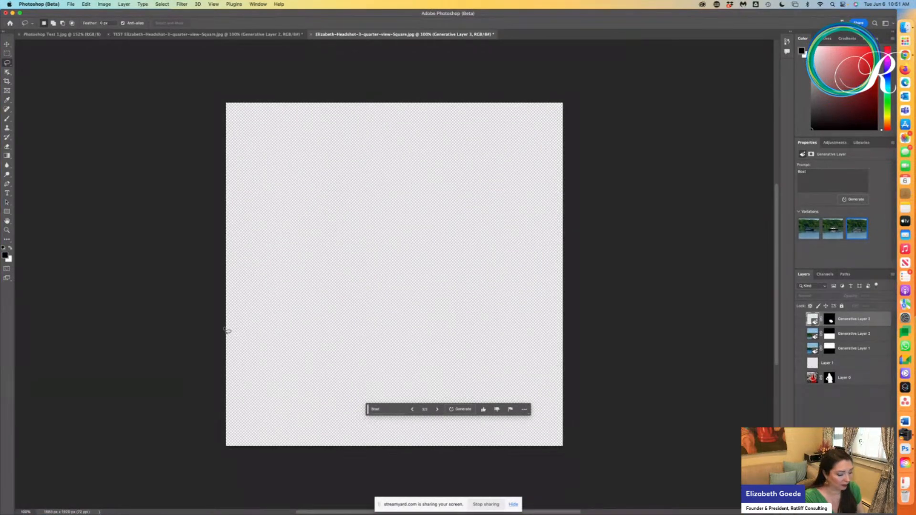
pyautogui.press('Tab')
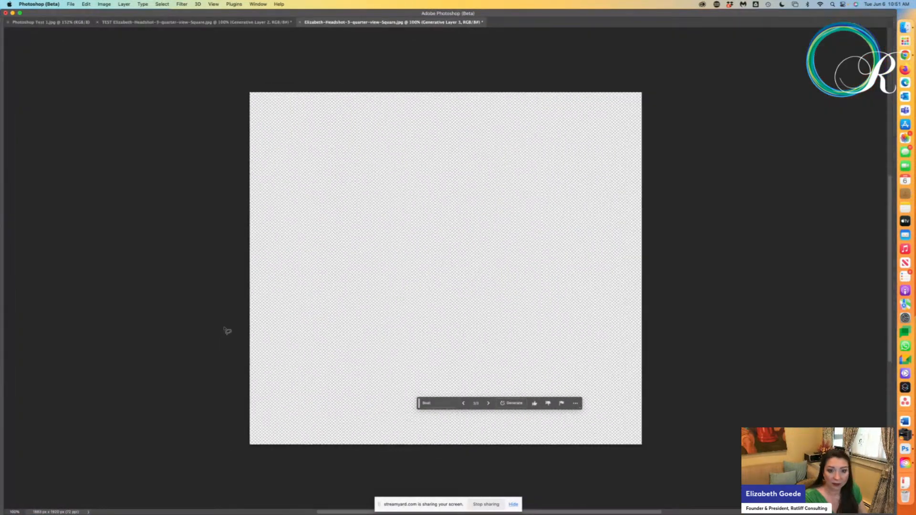
pyautogui.press('Tab')
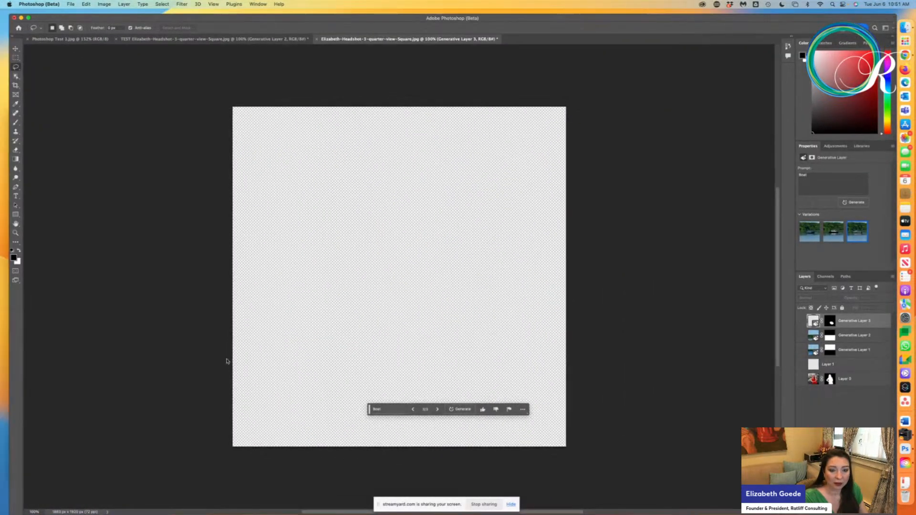
pyautogui.hotkey('ctrl', 'Up')
pyautogui.click(186, 223)
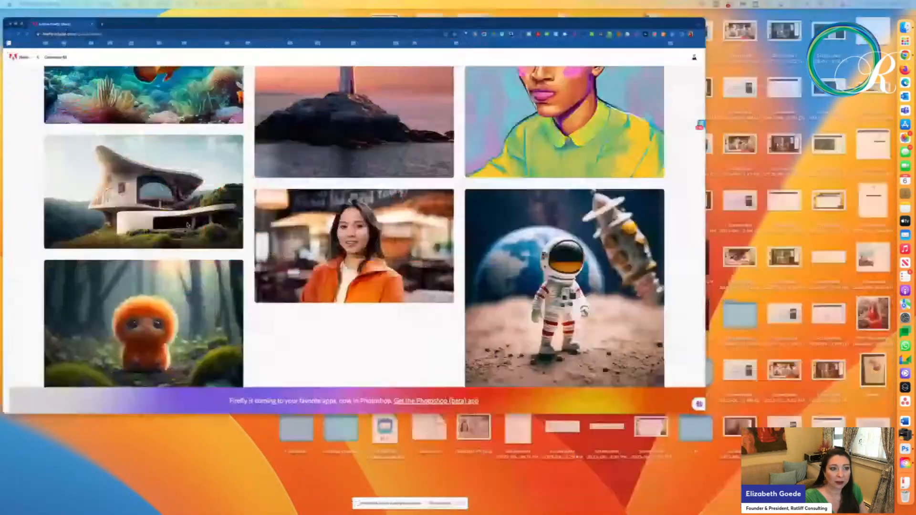
pyautogui.scroll(5, 137, 60)
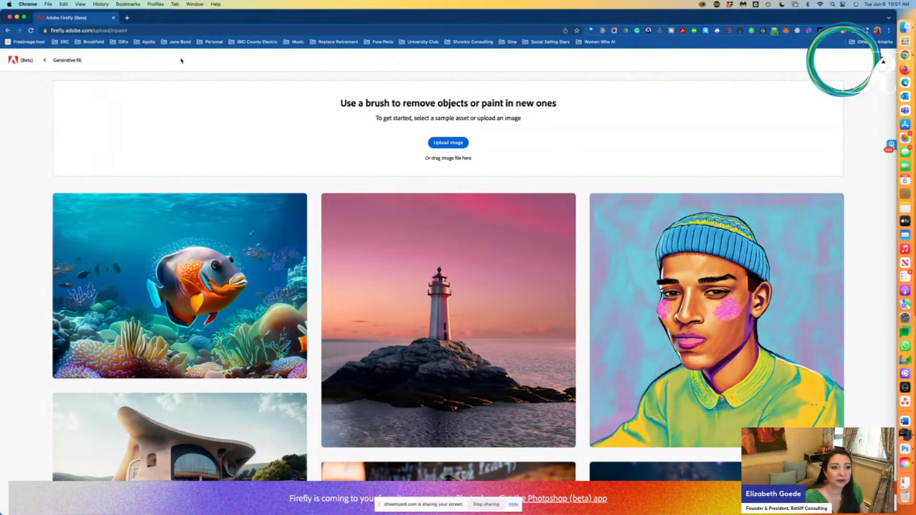
pyautogui.click(44, 60)
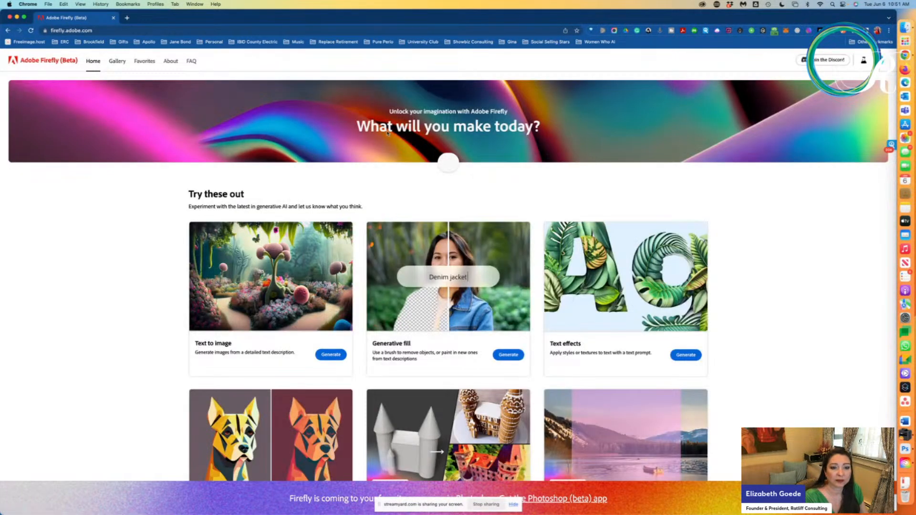
# Look through the Firefly home page, examining the available generative tools, the inspiration gallery and the features in exploration
pyautogui.scroll(-10, 416, 301)
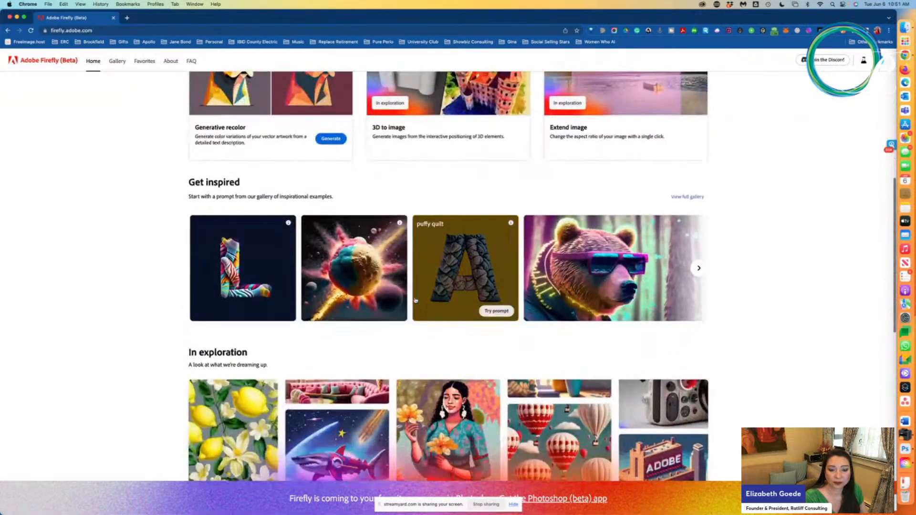
pyautogui.scroll(-6, 416, 300)
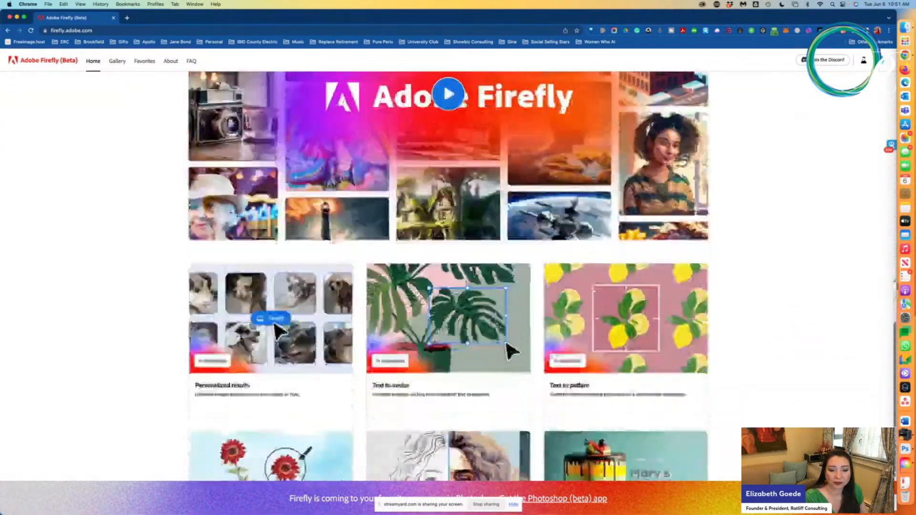
pyautogui.scroll(7, 416, 300)
pyautogui.scroll(8, 416, 301)
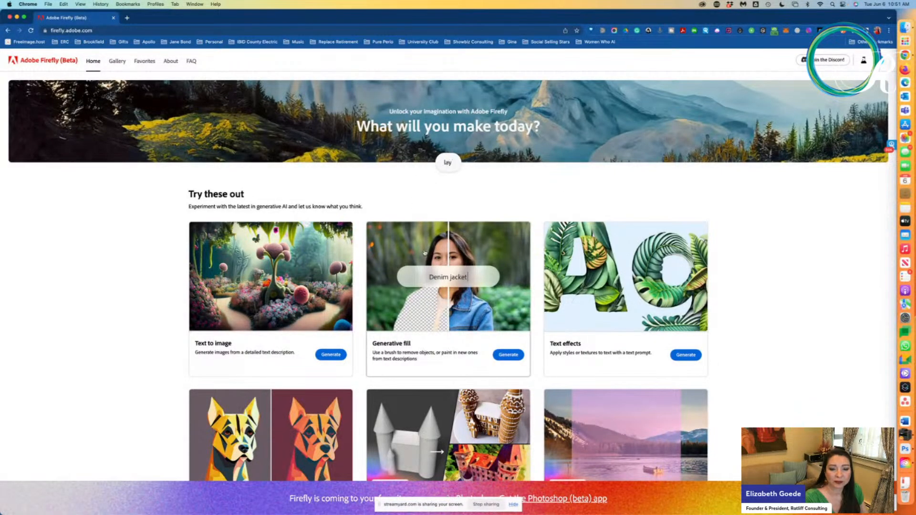
pyautogui.scroll(-10, 414, 327)
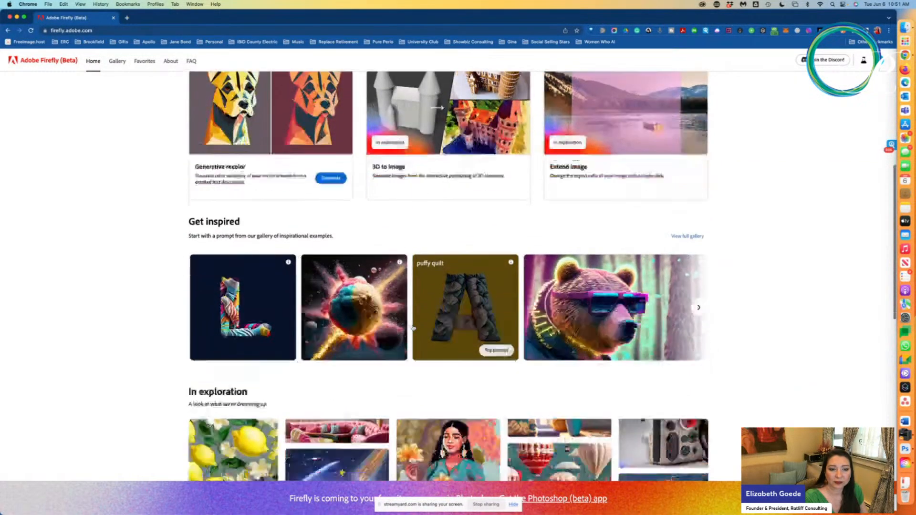
pyautogui.scroll(-8, 413, 328)
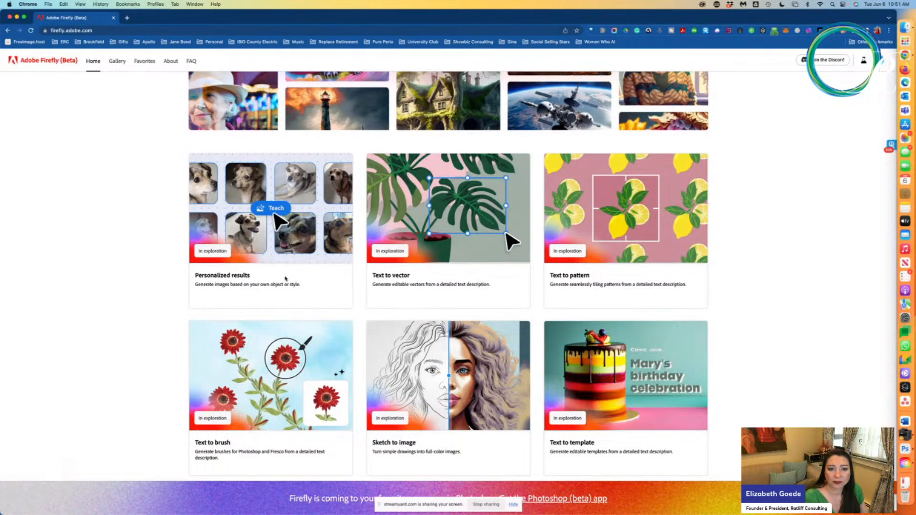
pyautogui.scroll(4, 285, 278)
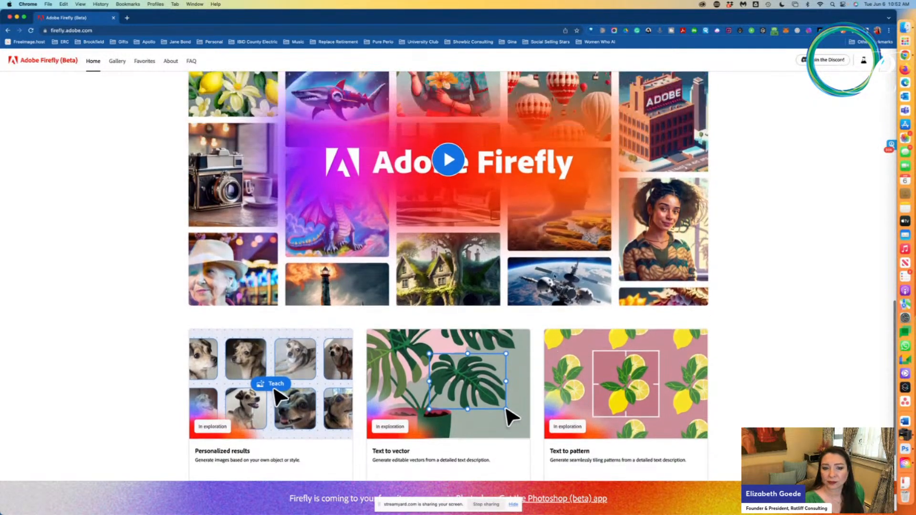
pyautogui.scroll(6, 555, 276)
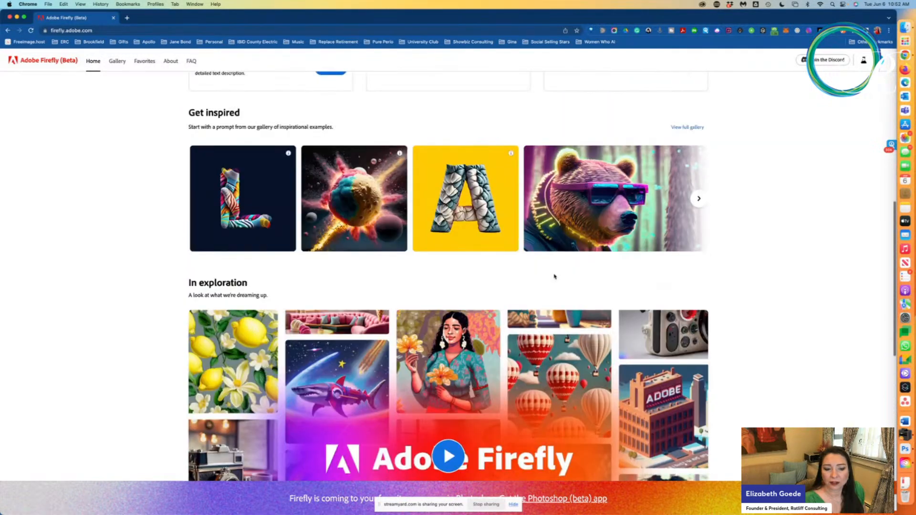
pyautogui.scroll(7, 555, 277)
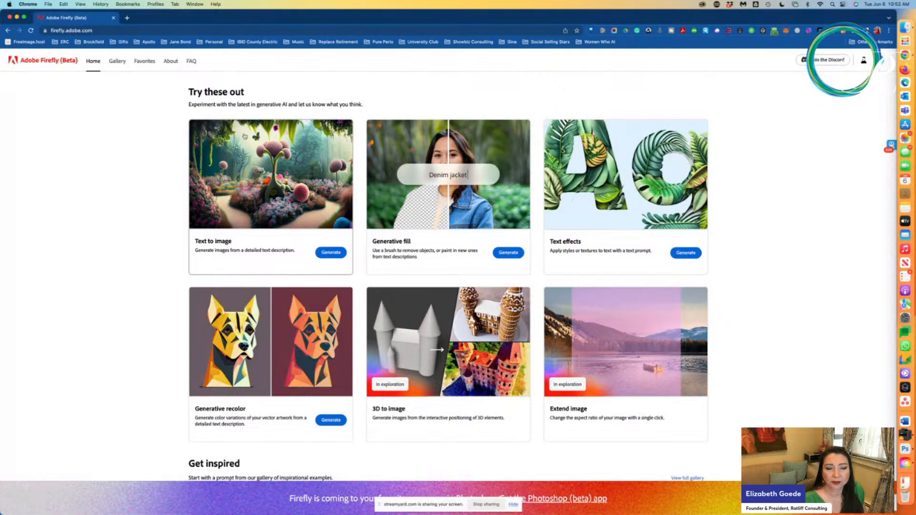
pyautogui.scroll(2, 244, 137)
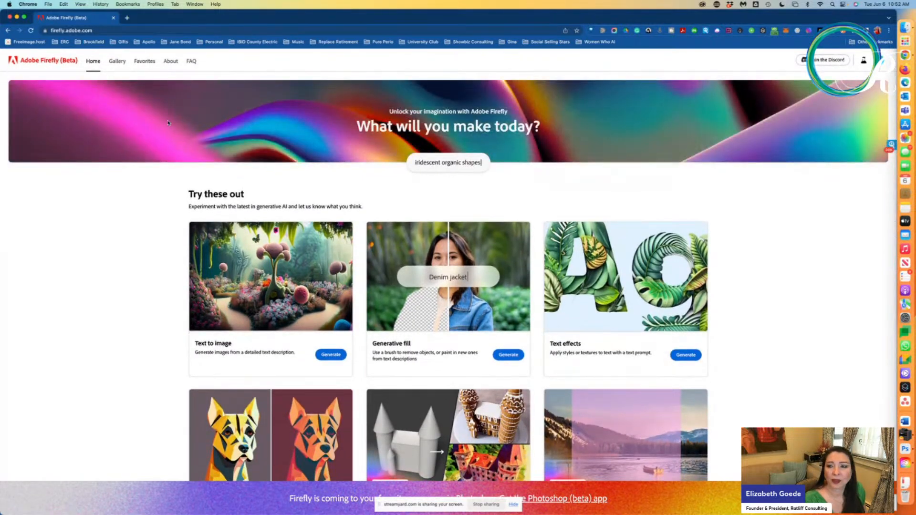
# Switch back to Photoshop and add a new blank layer above the hidden generative layers
pyautogui.hotkey('ctrl', 'Up')
pyautogui.click(202, 139)
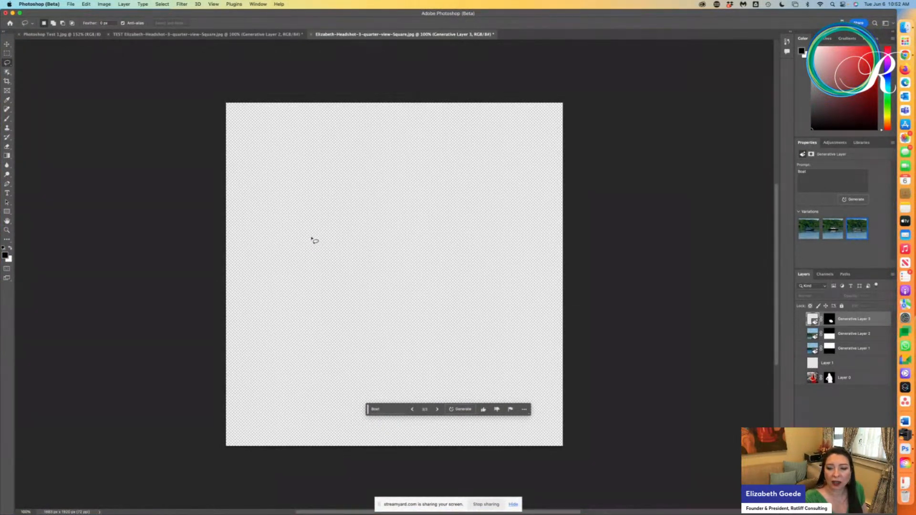
pyautogui.click(863, 512)
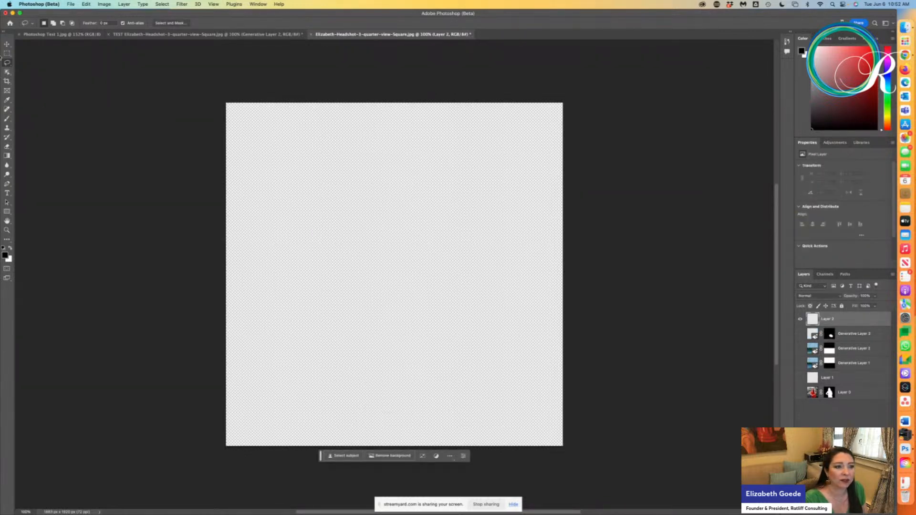
# Marquee-select about the upper three fifths of the canvas at full width and generate a fill from the prompt "woodsy Forest"
pyautogui.click(7, 54)
pyautogui.moveTo(221, 98); pyautogui.dragTo(566, 315)
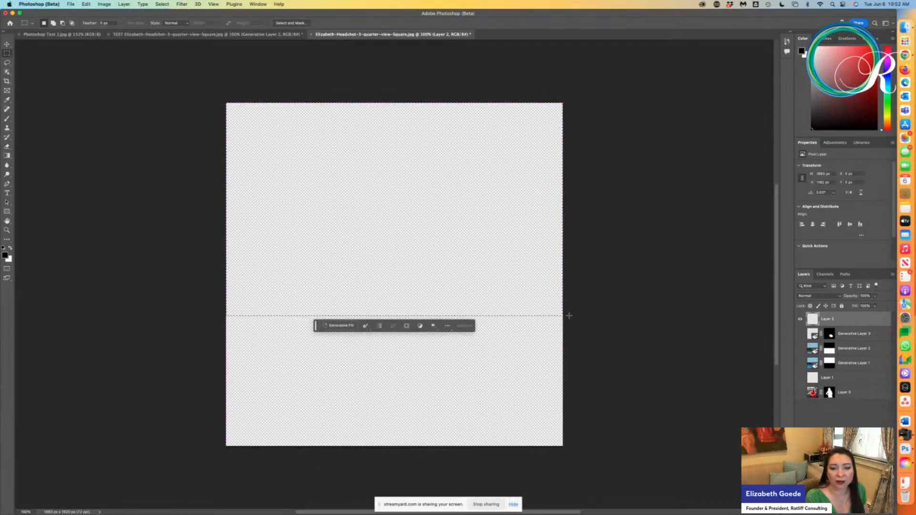
pyautogui.click(340, 326)
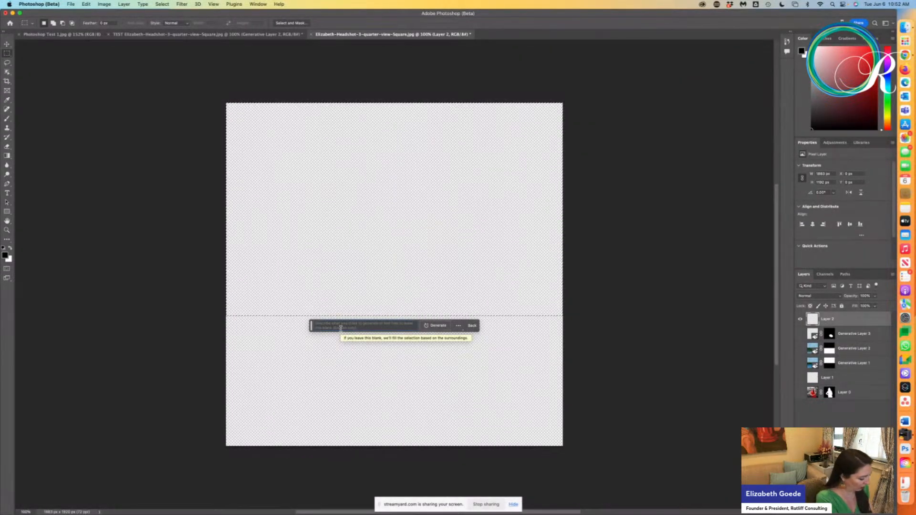
pyautogui.write('Forest')
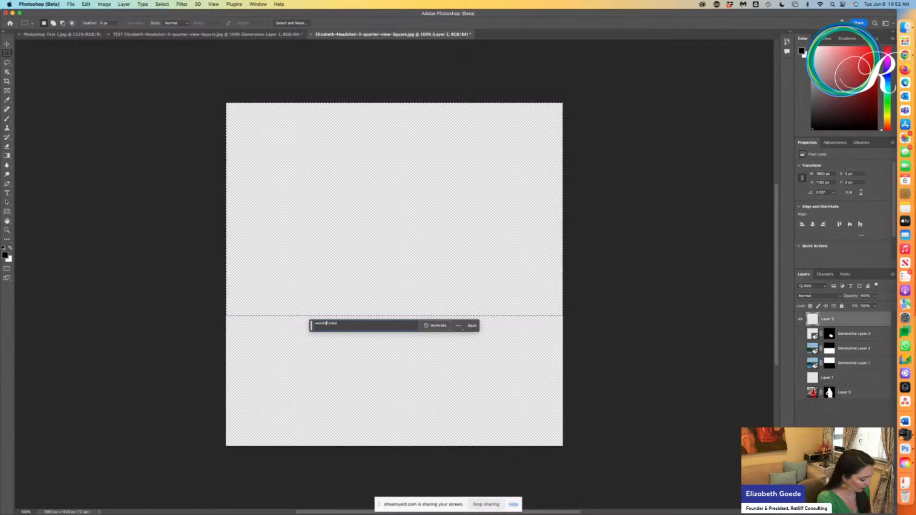
pyautogui.press('Return')
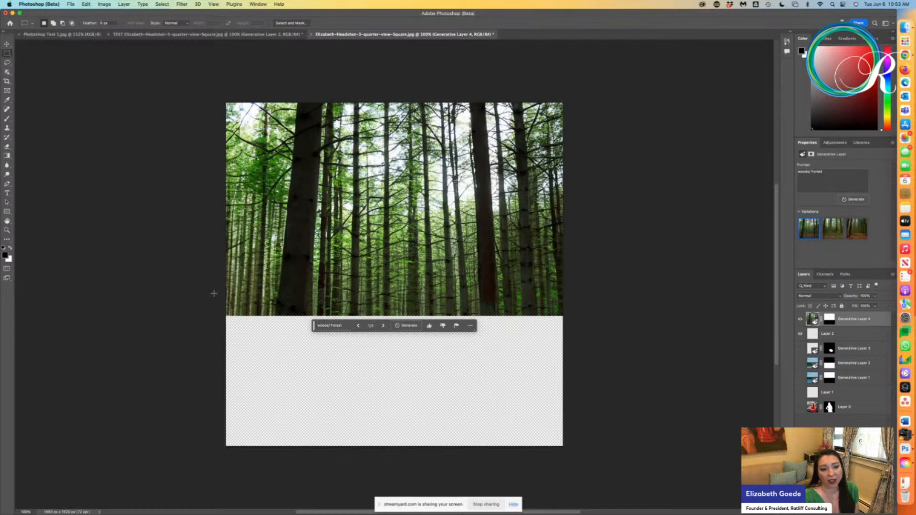
# Select the empty lower area with a slight overlap onto the forest, generate a fill without a prompt, and choose the first variation after comparing all three
pyautogui.moveTo(221, 294); pyautogui.dragTo(568, 452)
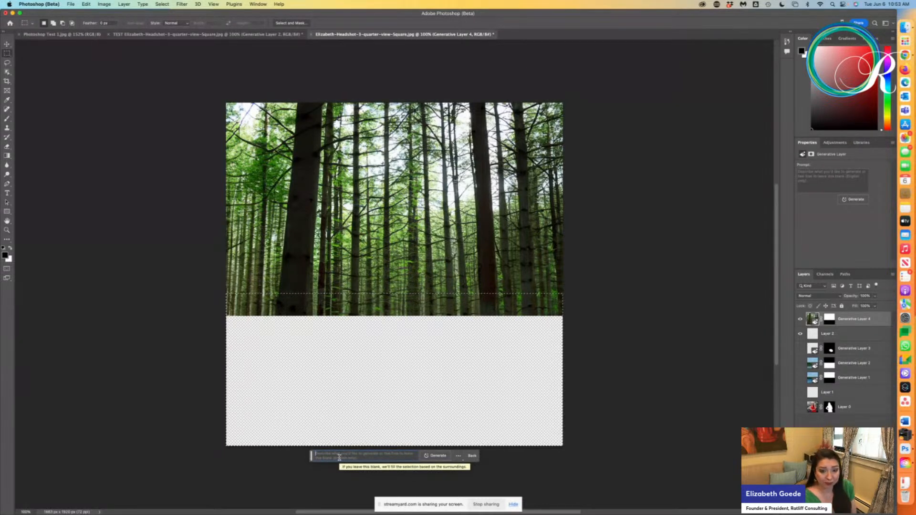
pyautogui.click(428, 457)
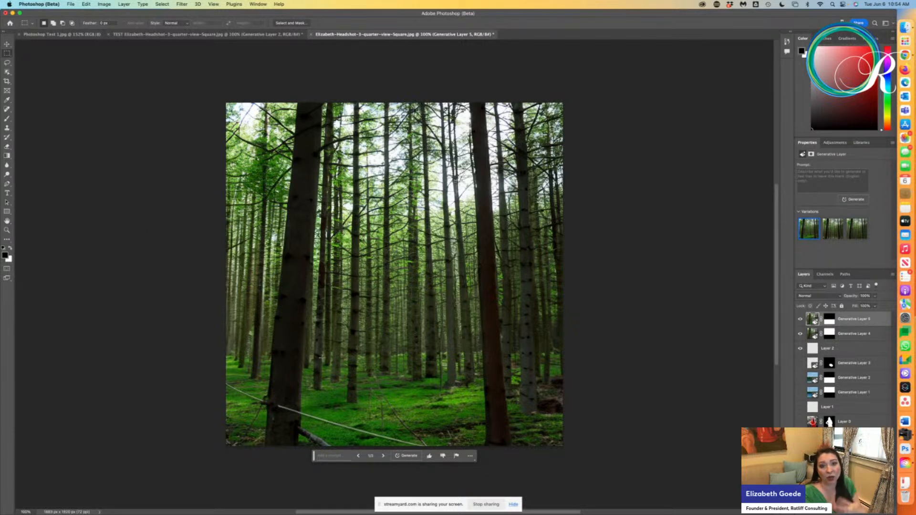
pyautogui.click(385, 456)
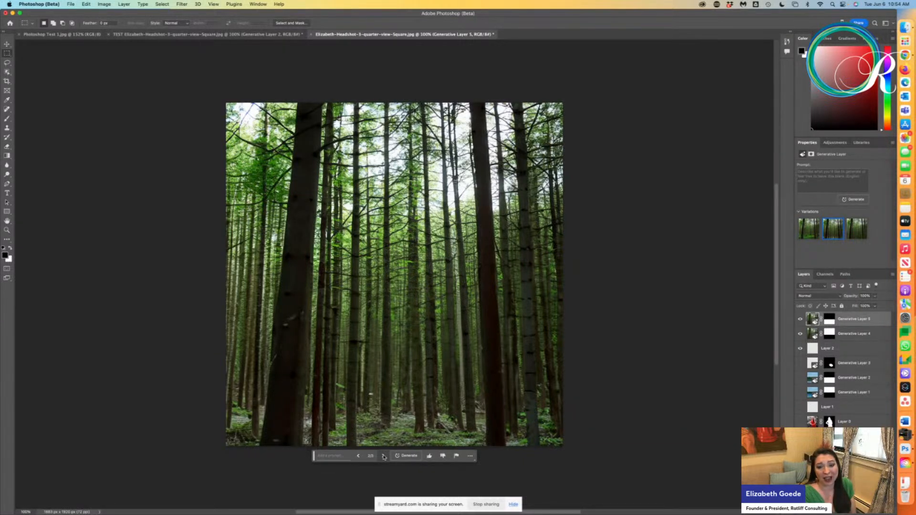
pyautogui.click(384, 456)
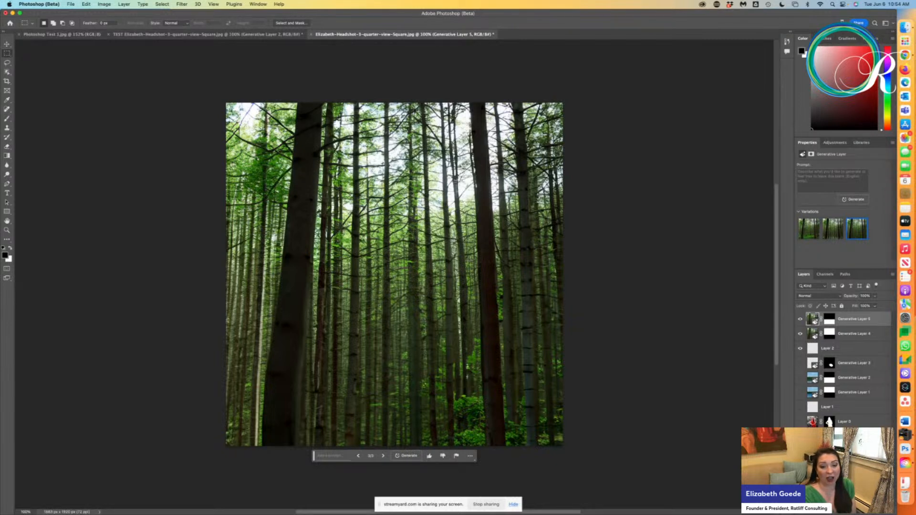
pyautogui.click(358, 456)
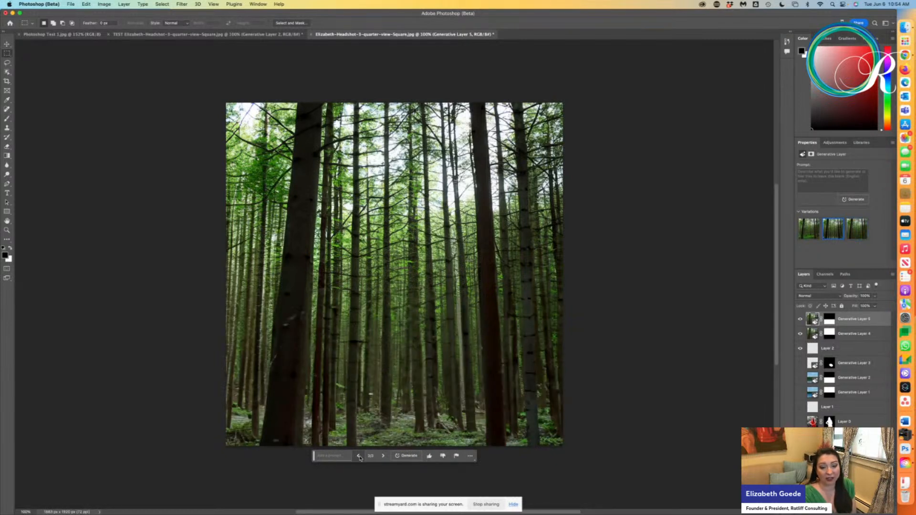
pyautogui.click(358, 457)
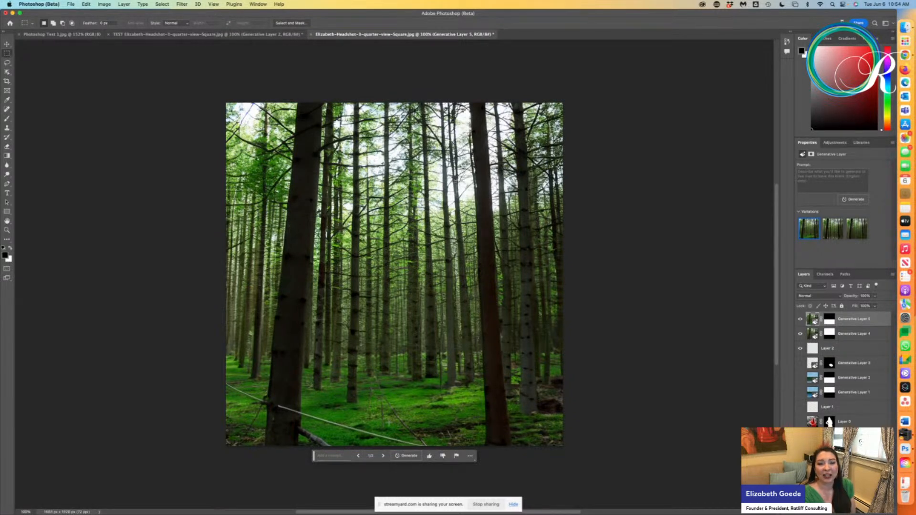
pyautogui.click(383, 456)
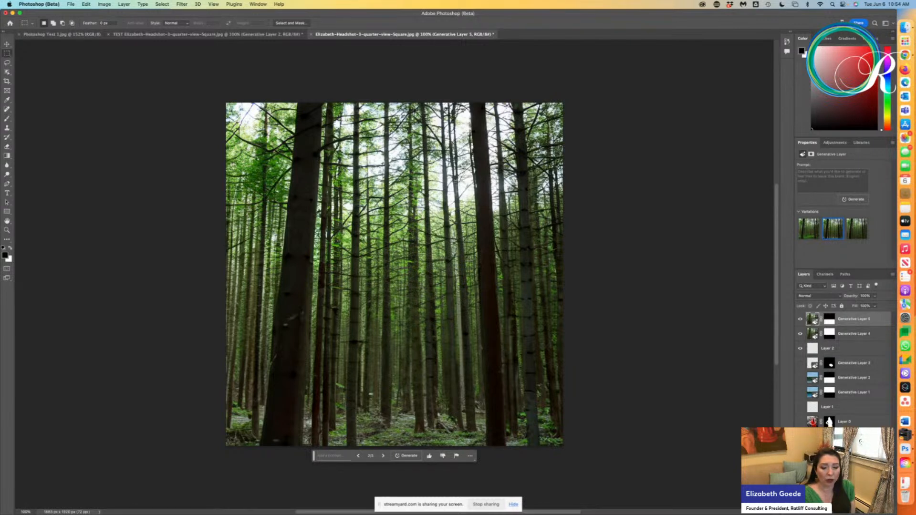
pyautogui.click(359, 456)
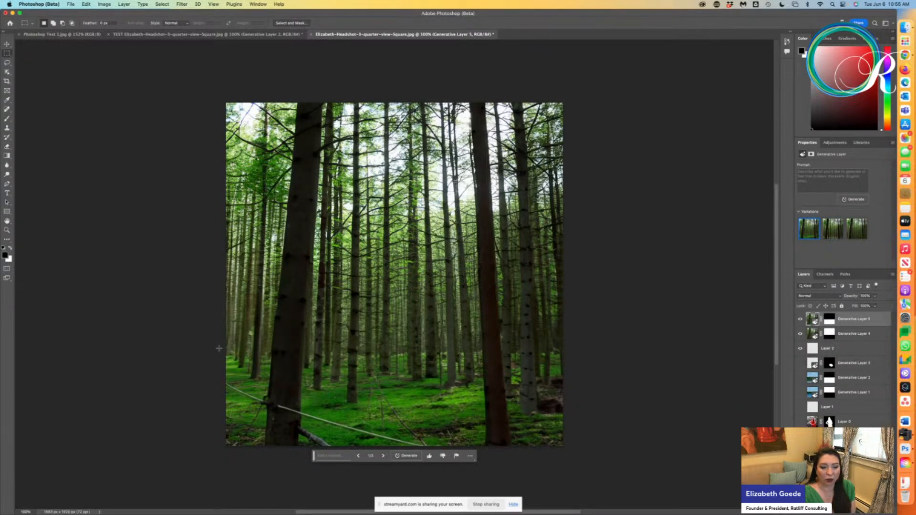
# Lasso a small patch of the mossy ground between the two large trunks and generate a fill from the prompt "Flowers"
pyautogui.click(7, 63)
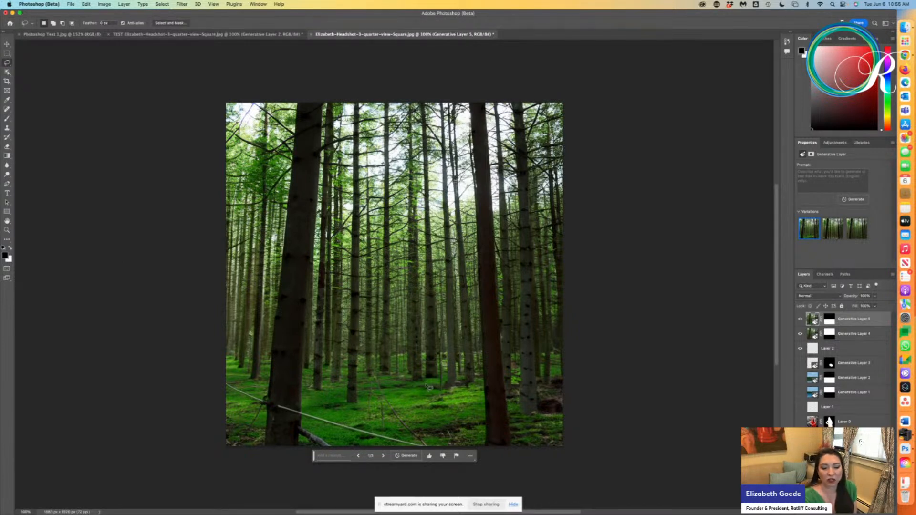
pyautogui.moveTo(432, 377)
pyautogui.mouseDown()
pyautogui.moveTo(378, 392)
pyautogui.moveTo(389, 411)
pyautogui.moveTo(442, 403)
pyautogui.moveTo(444, 380)
pyautogui.moveTo(428, 377)
pyautogui.mouseUp()
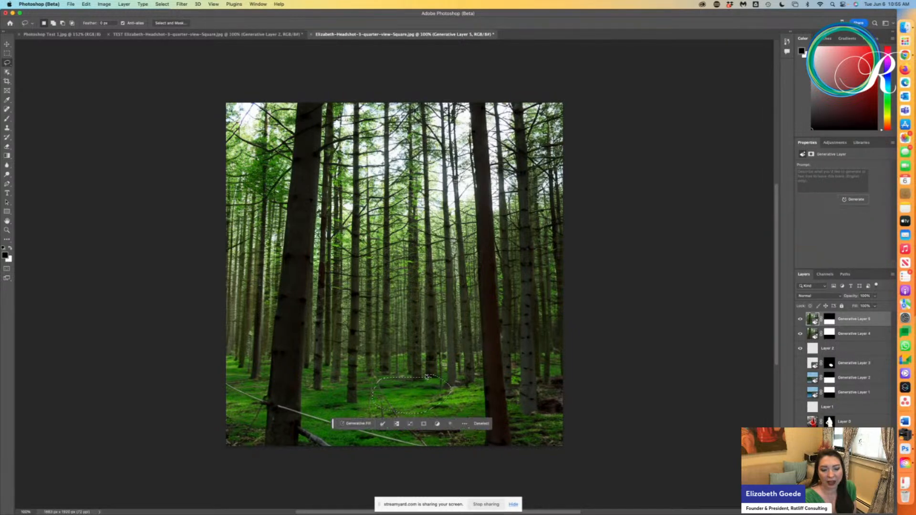
pyautogui.click(359, 424)
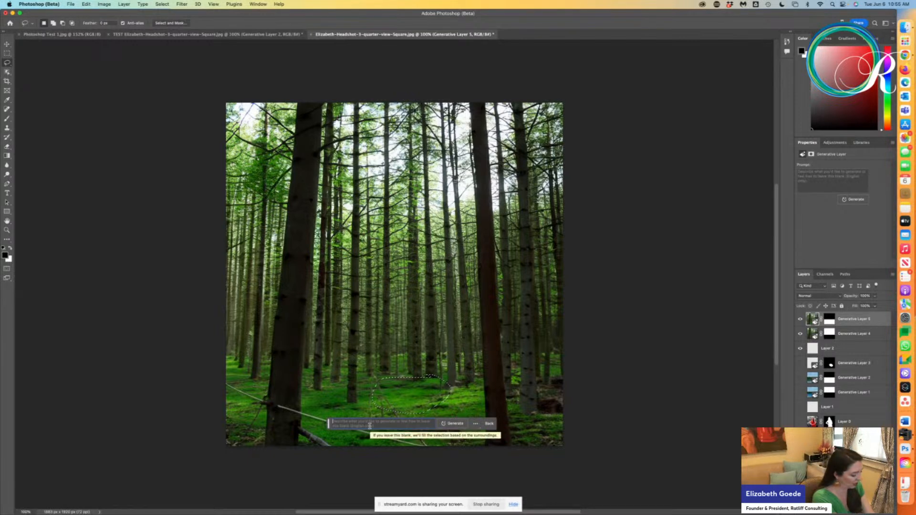
pyautogui.write('Flowers')
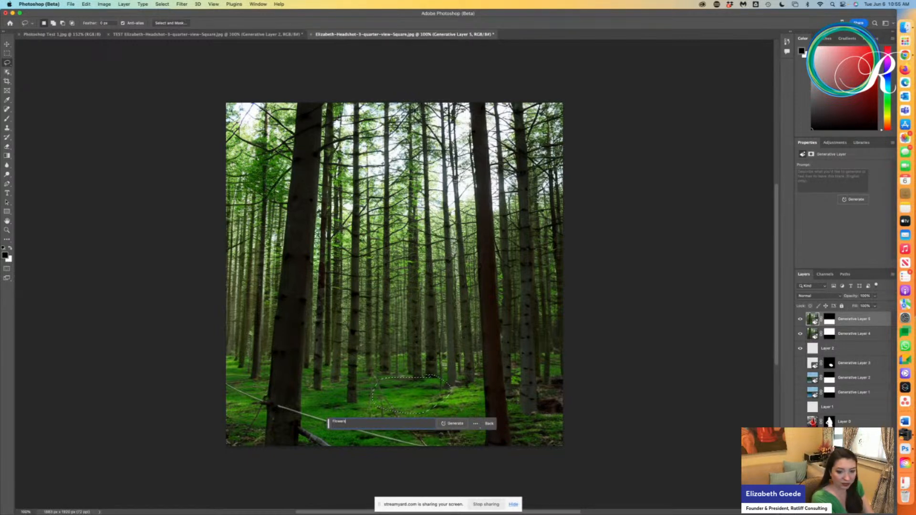
pyautogui.press('Return')
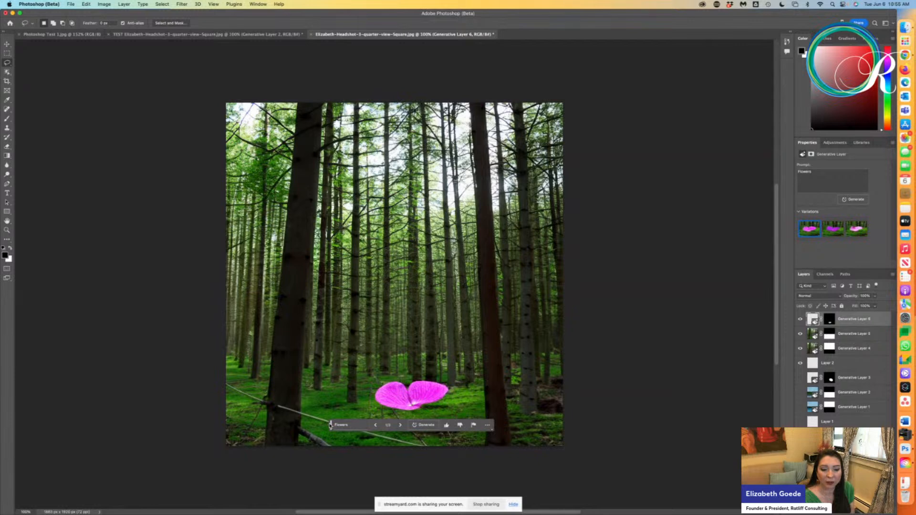
# Move the contextual task bar below the image and compare the variations of the flowers fill
pyautogui.moveTo(331, 425); pyautogui.dragTo(256, 465)
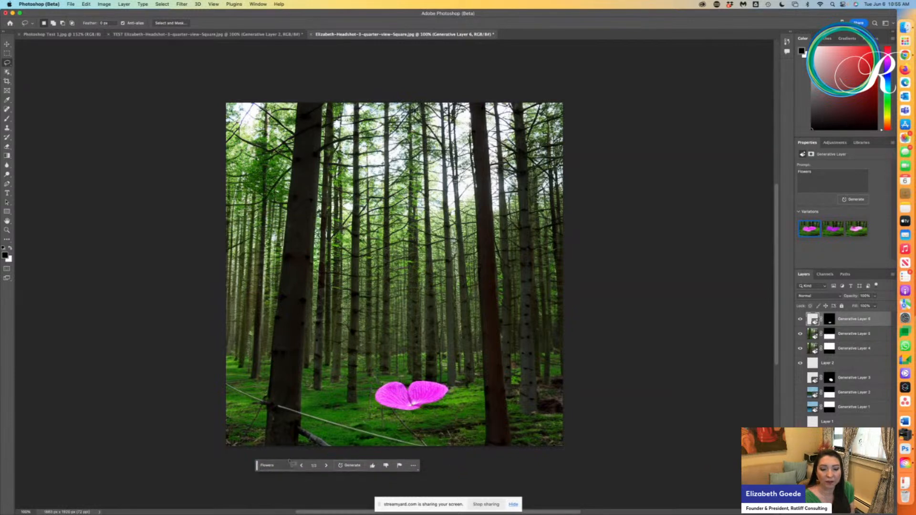
pyautogui.click(327, 467)
pyautogui.click(327, 467)
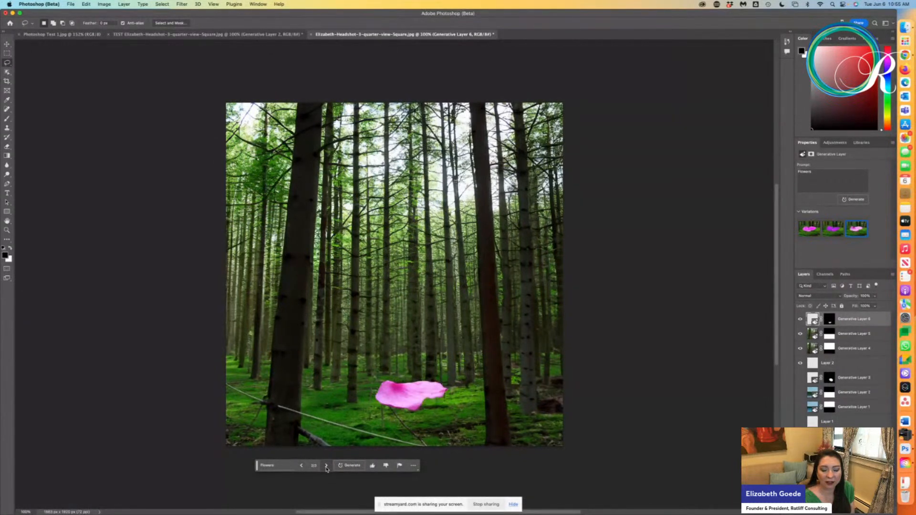
pyautogui.click(327, 467)
pyautogui.click(327, 467)
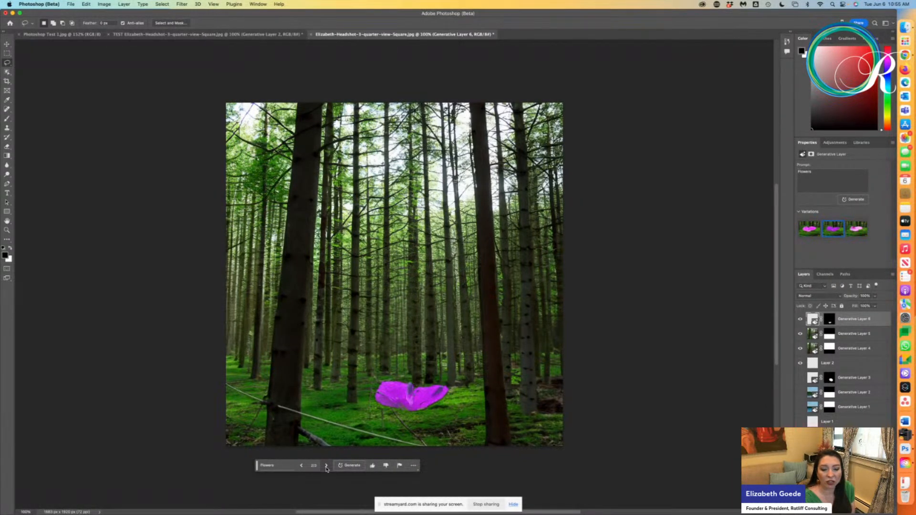
# Leave the flowers prompt as it is and delete the generative layer that holds the flowers
pyautogui.click(283, 468)
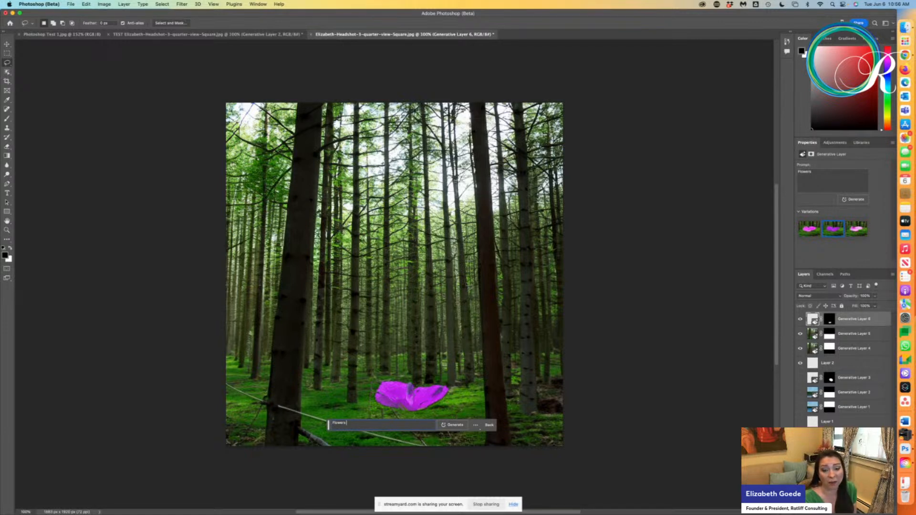
pyautogui.scroll(3, 493, 276)
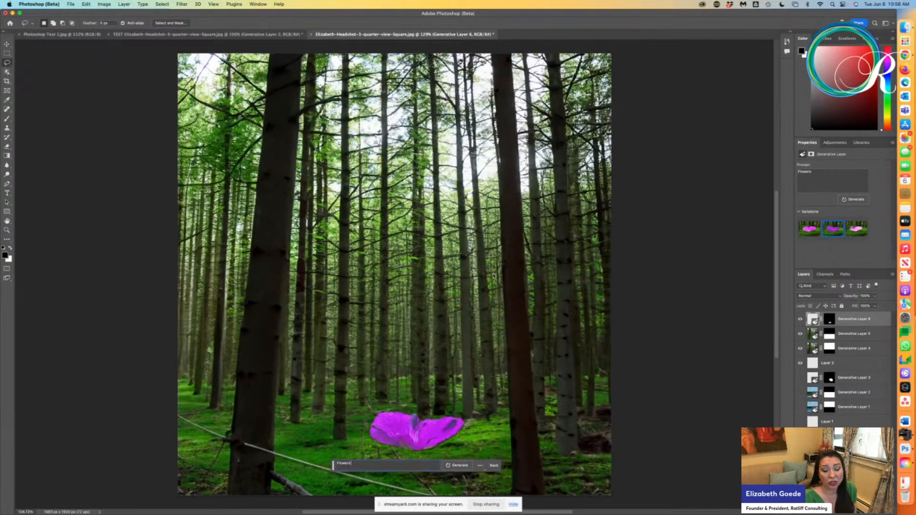
pyautogui.moveTo(359, 462); pyautogui.dragTo(332, 463)
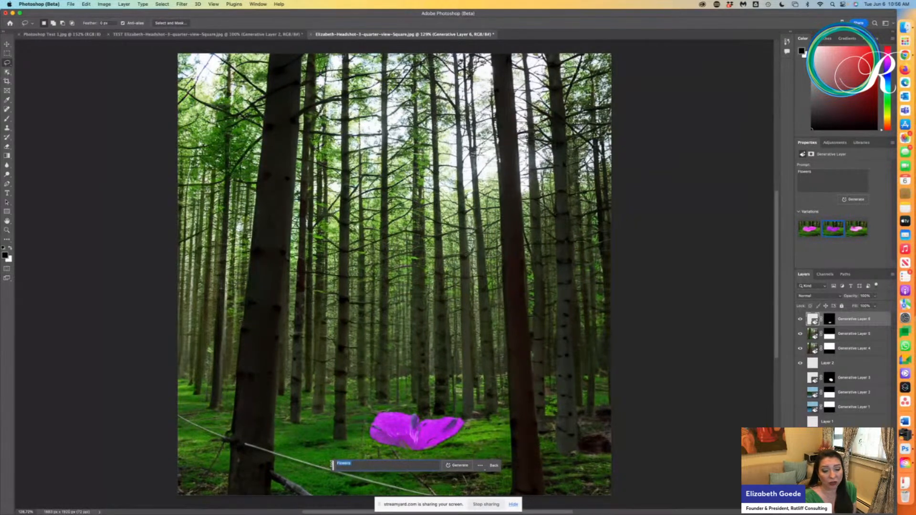
pyautogui.press('Right')
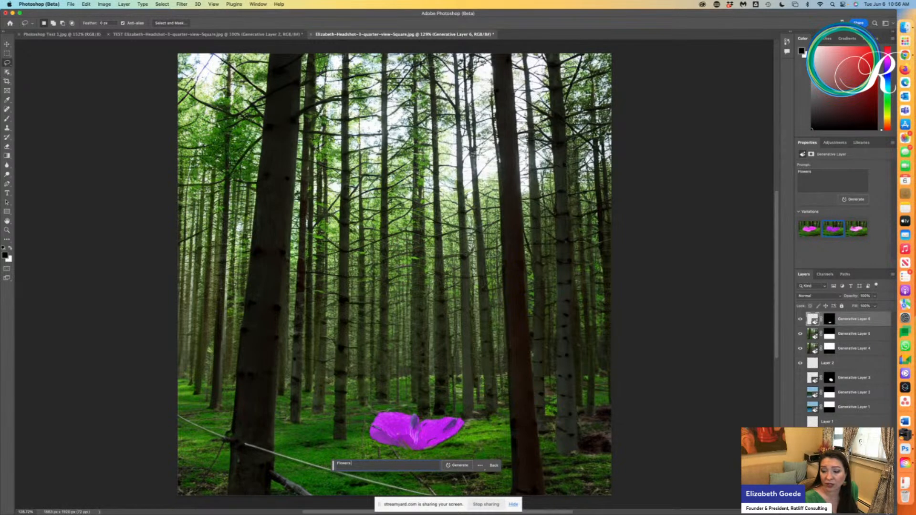
pyautogui.click(887, 512)
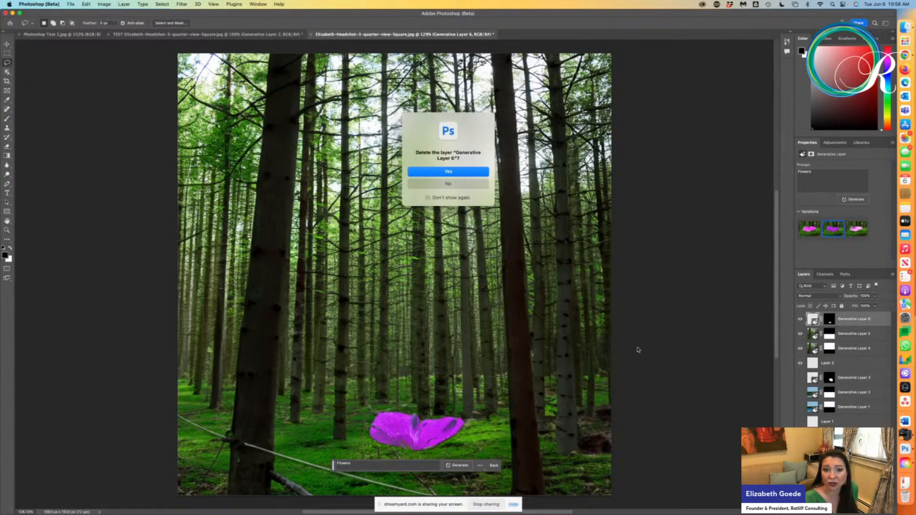
pyautogui.click(449, 172)
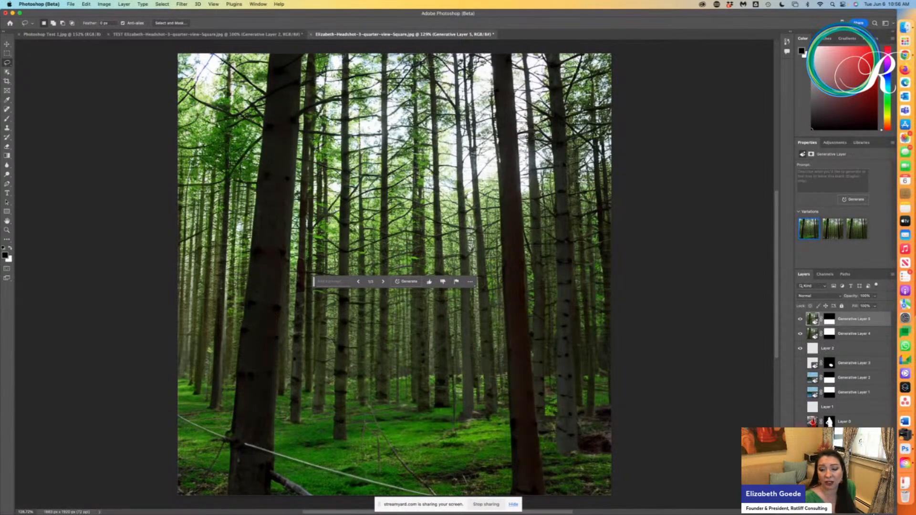
# Add a new blank layer, lasso a wide band across the mossy ground, and generate a fill from the prompt "Field of flowers"
pyautogui.click(876, 512)
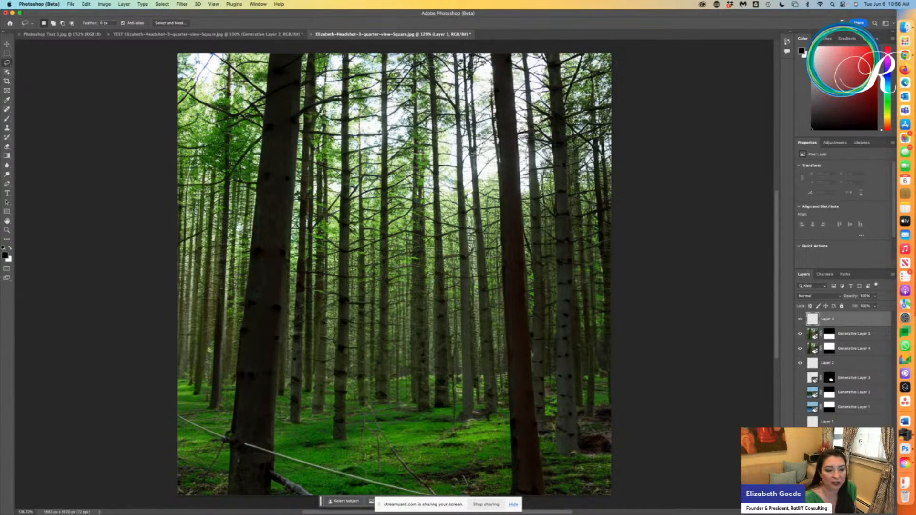
pyautogui.moveTo(354, 408)
pyautogui.mouseDown()
pyautogui.moveTo(472, 423)
pyautogui.moveTo(522, 447)
pyautogui.moveTo(511, 459)
pyautogui.moveTo(460, 454)
pyautogui.moveTo(355, 409)
pyautogui.mouseUp()
pyautogui.click(371, 469)
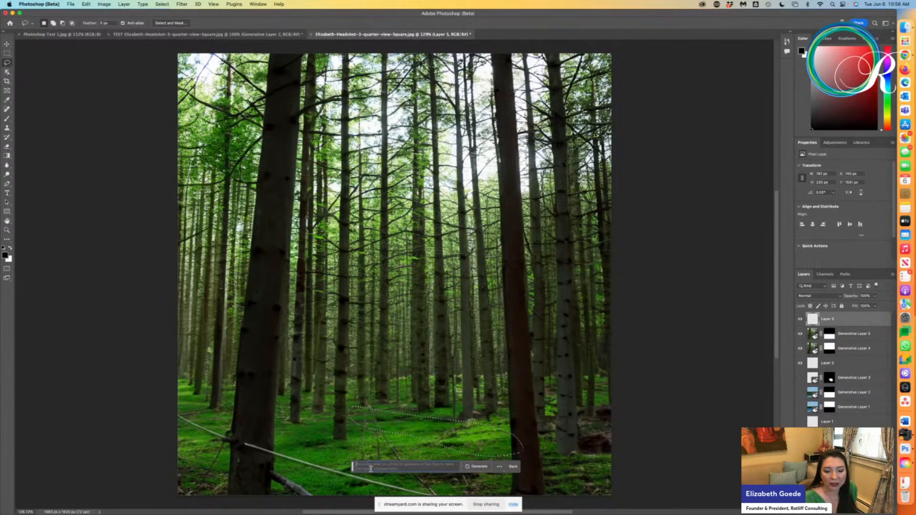
pyautogui.write('Fie')
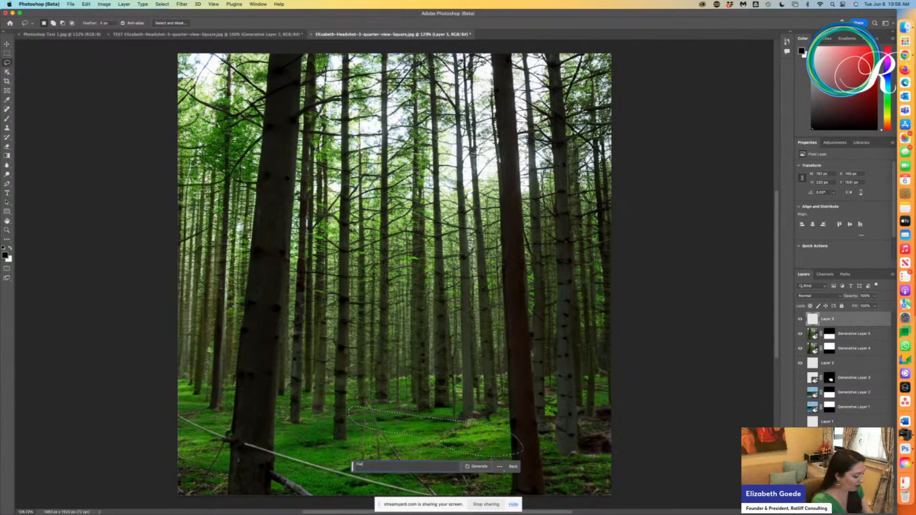
pyautogui.write('ld of flo')
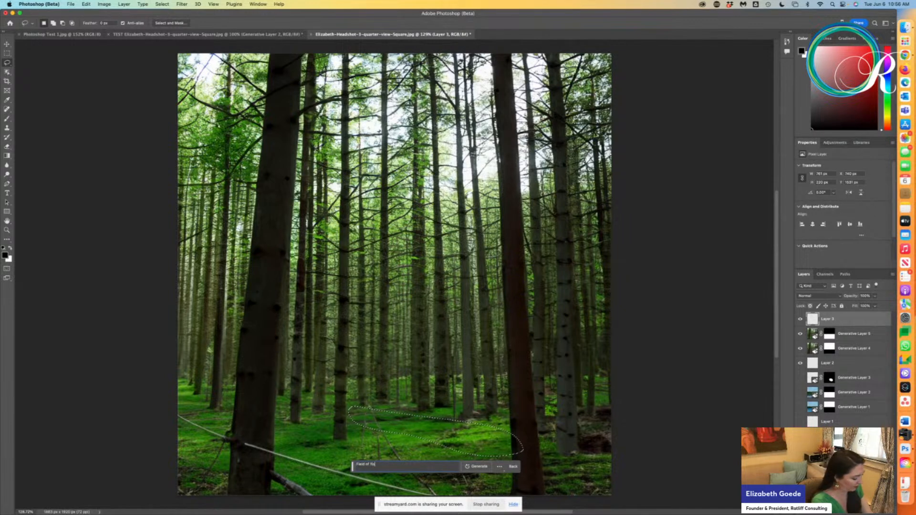
pyautogui.write('wers')
pyautogui.press('Return')
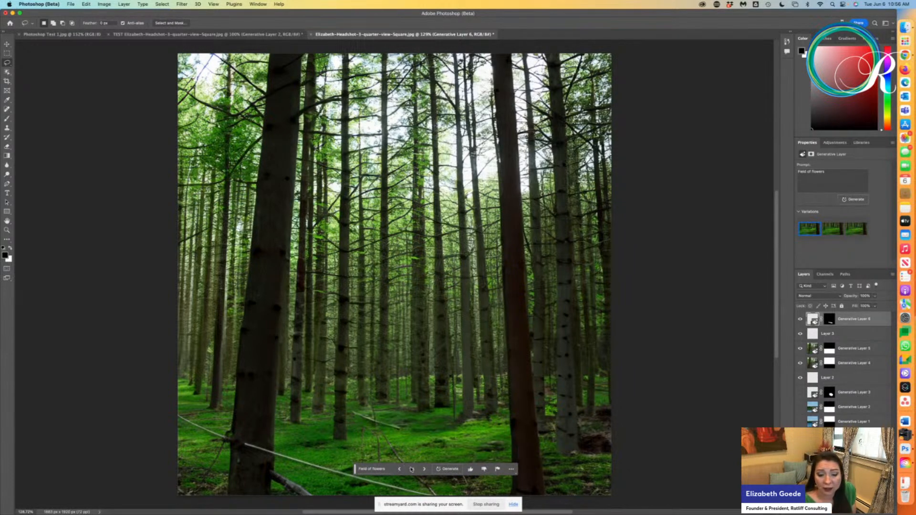
# Compare the variations of the field of flowers fill and select the second one
pyautogui.click(424, 469)
pyautogui.click(424, 470)
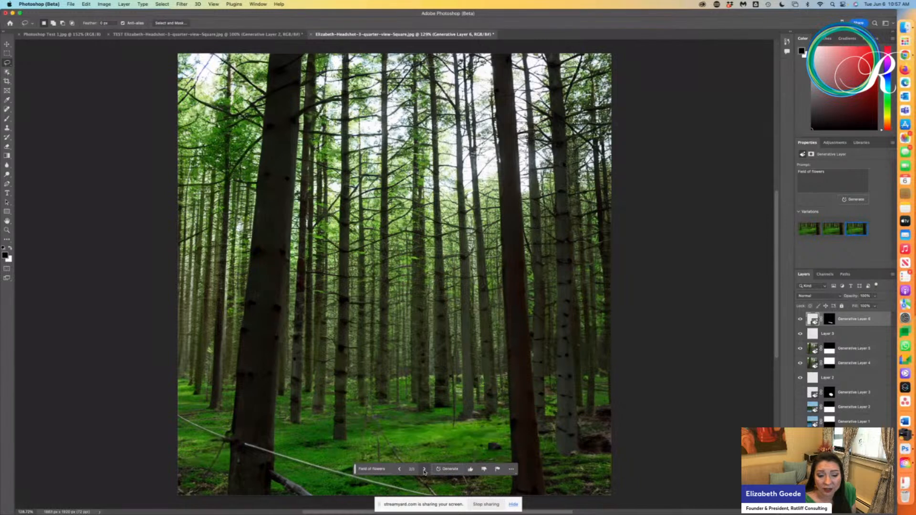
pyautogui.click(425, 471)
pyautogui.click(425, 471)
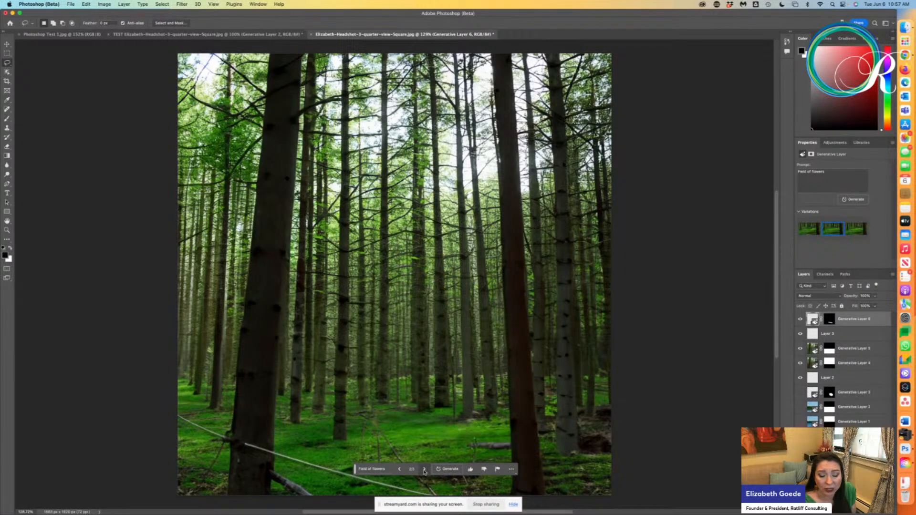
# Change the prompt of the field of flowers fill to "Field of Tulips" and generate new variations
pyautogui.click(387, 470)
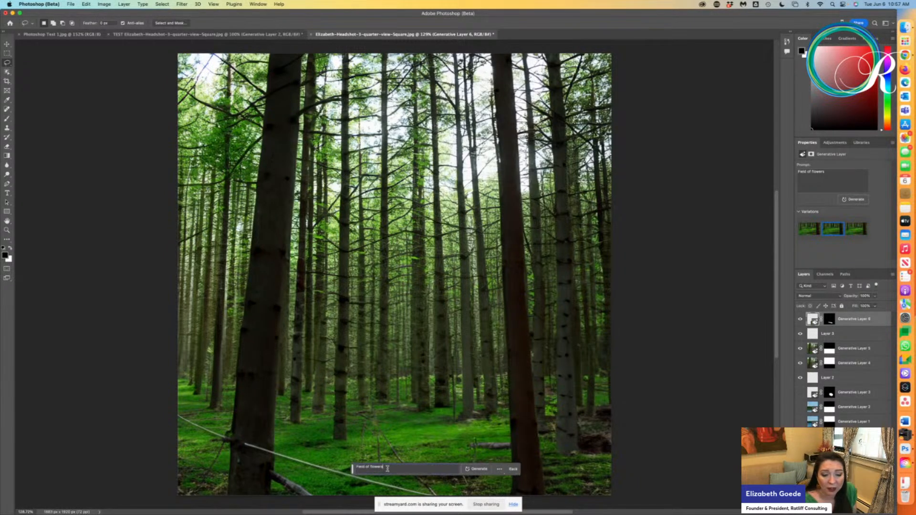
pyautogui.moveTo(384, 469); pyautogui.dragTo(348, 470)
pyautogui.write('t')
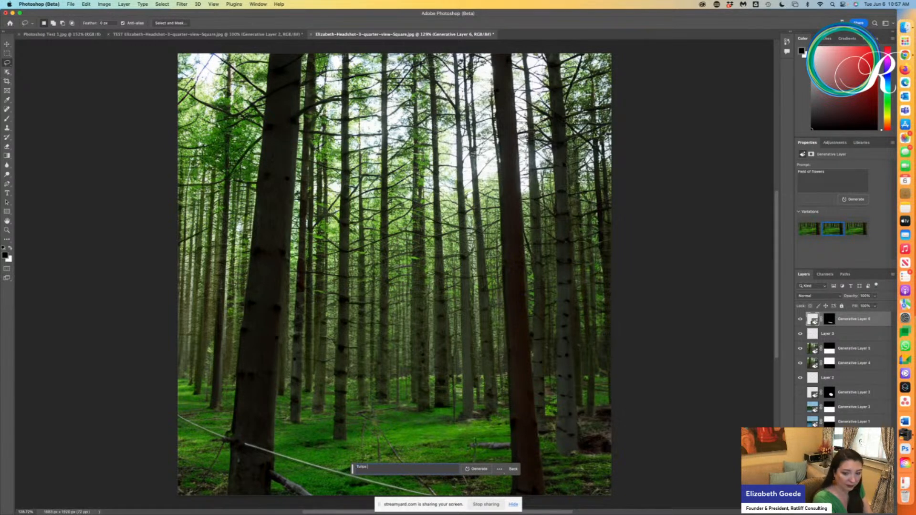
pyautogui.write('Field of')
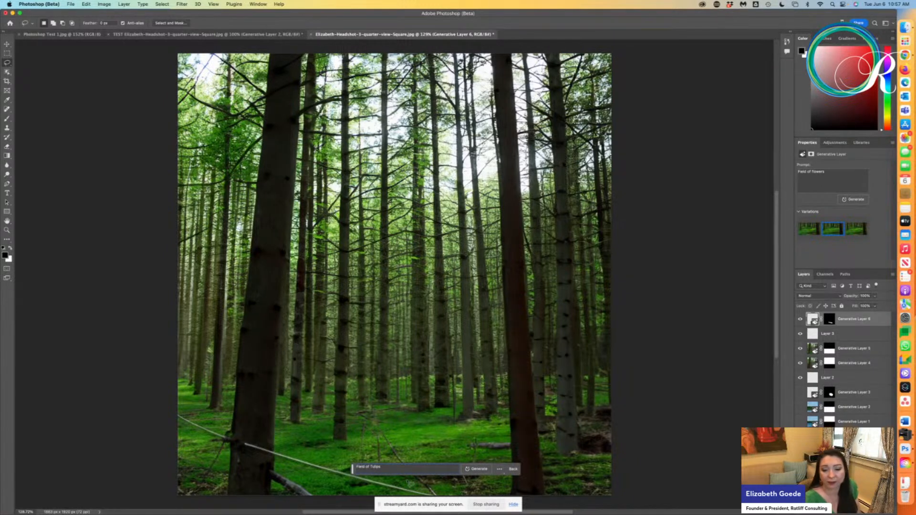
pyautogui.click(476, 469)
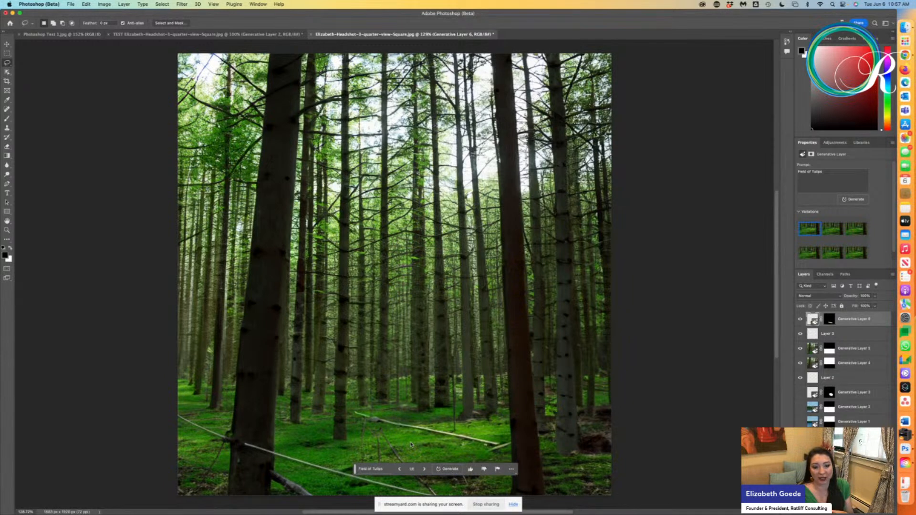
# Compare the variations of the tulips fill and delete the generative layer that holds them
pyautogui.click(425, 469)
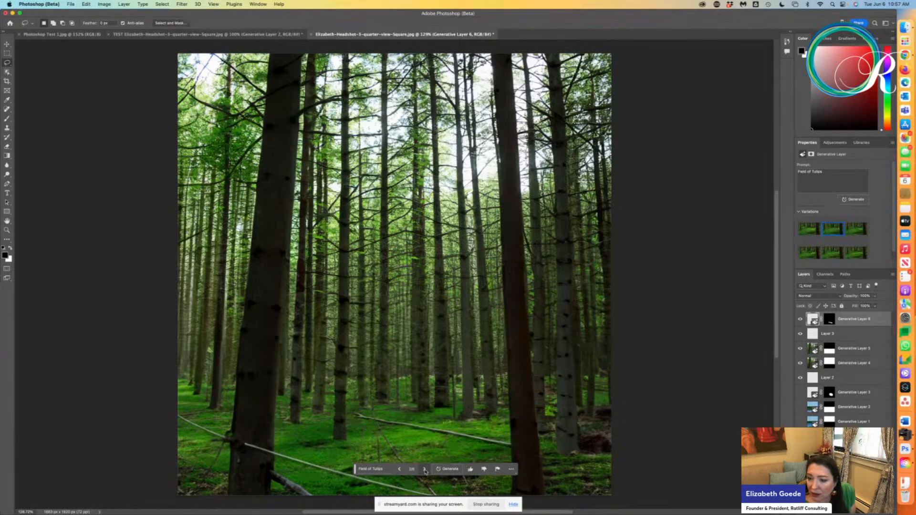
pyautogui.click(424, 469)
pyautogui.click(424, 470)
pyautogui.click(425, 470)
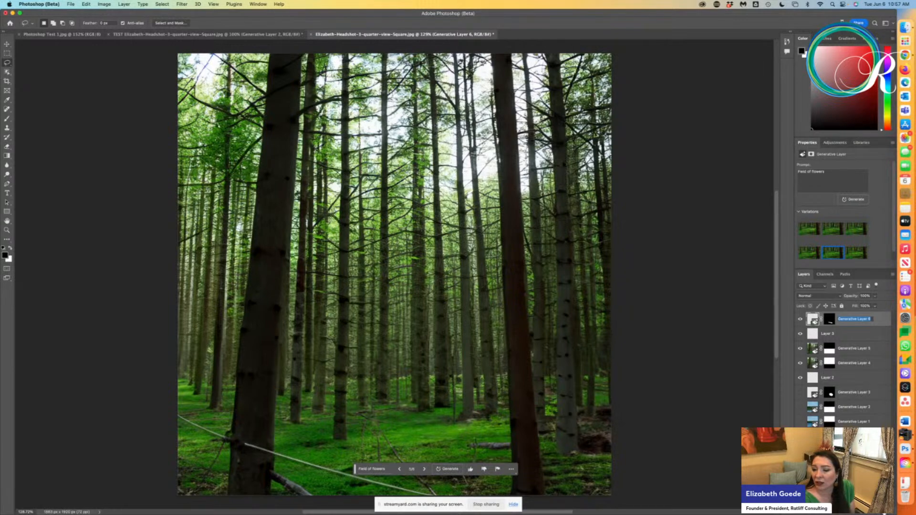
pyautogui.click(888, 513)
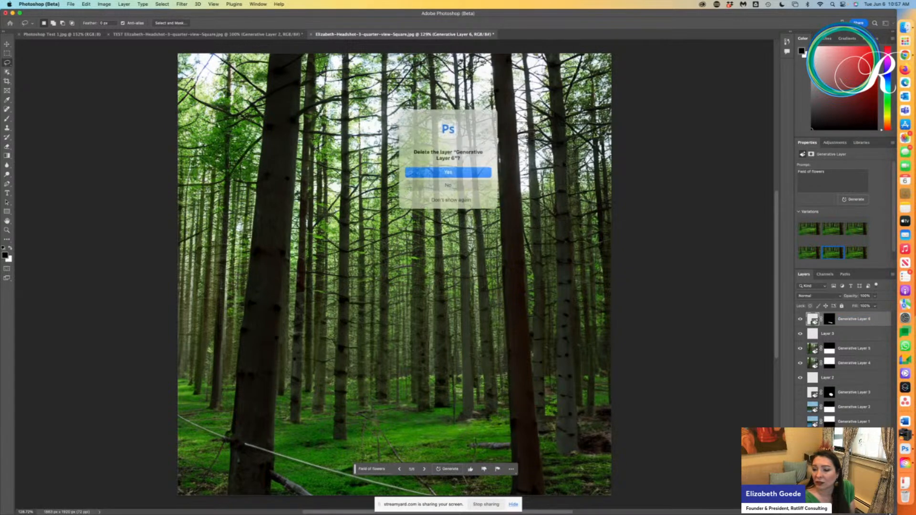
pyautogui.click(448, 172)
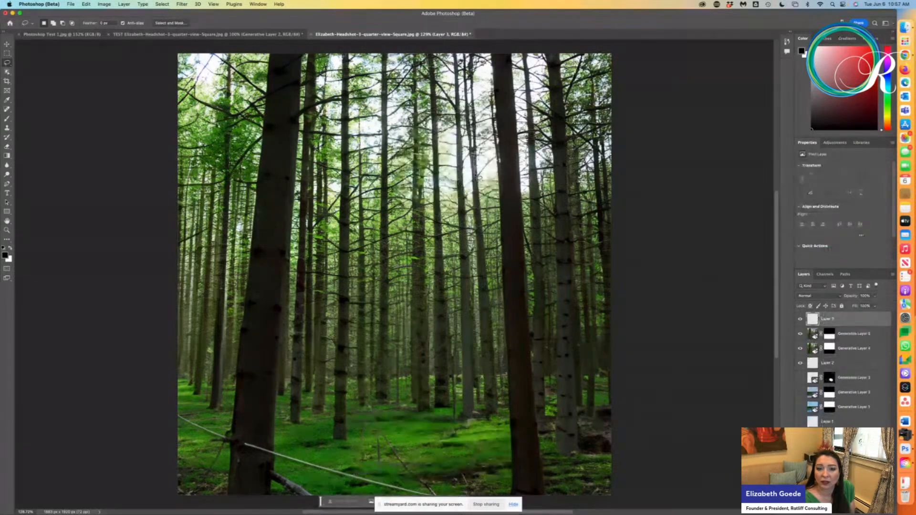
pyautogui.click(7, 52)
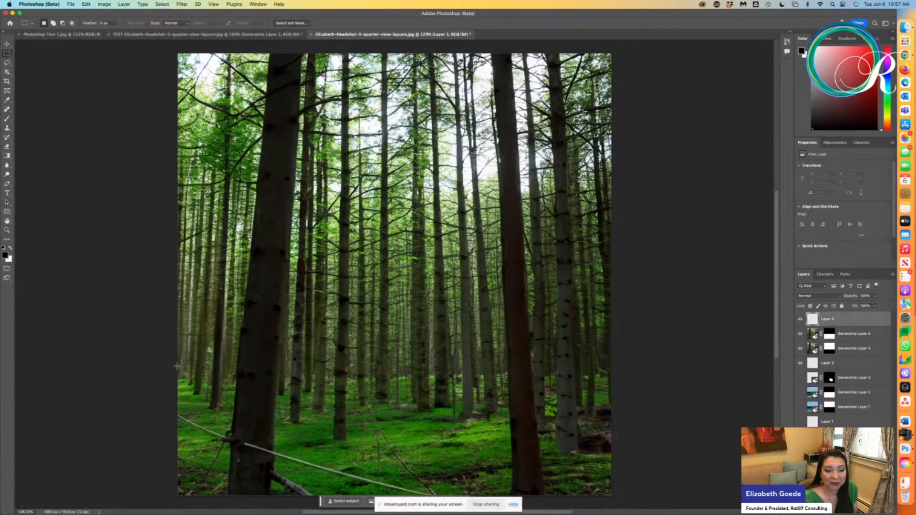
pyautogui.click(7, 63)
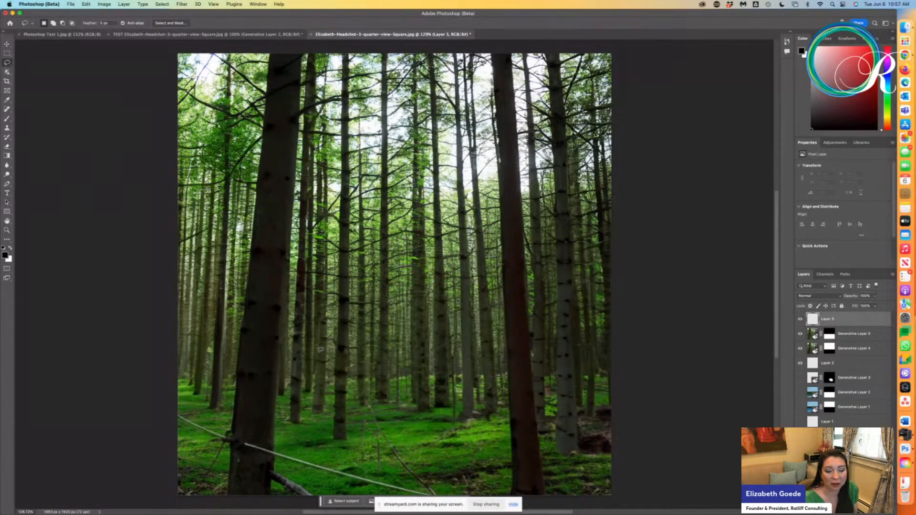
pyautogui.moveTo(321, 343)
pyautogui.mouseDown()
pyautogui.moveTo(385, 309)
pyautogui.moveTo(425, 302)
pyautogui.moveTo(460, 315)
pyautogui.moveTo(539, 380)
pyautogui.moveTo(612, 400)
pyautogui.mouseUp()
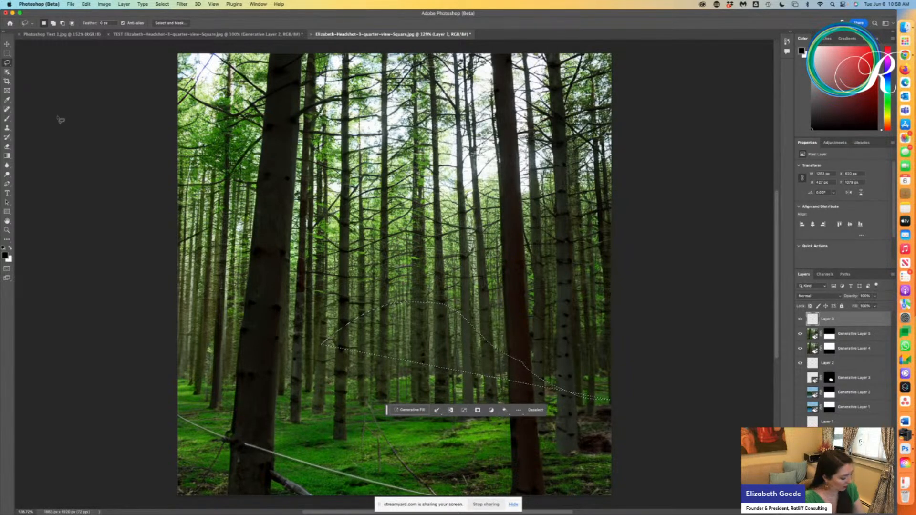
pyautogui.press('super+z')
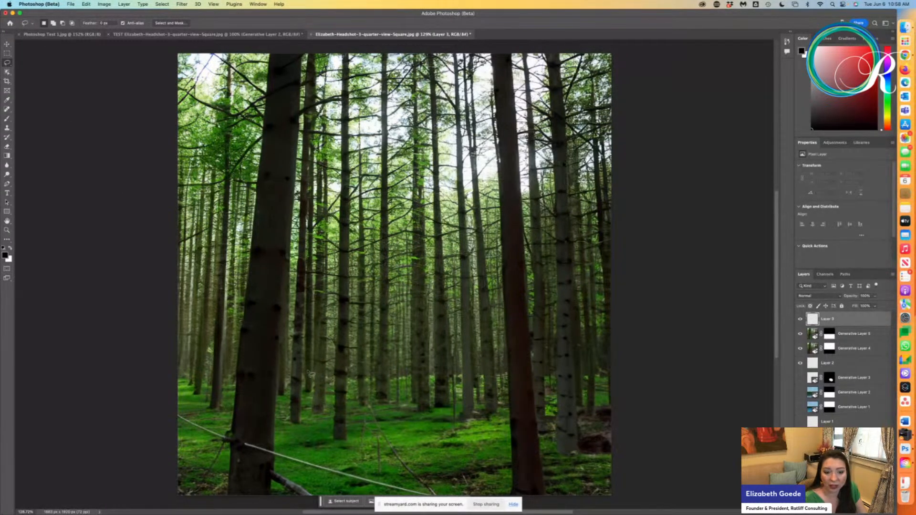
# Lasso a hill-shaped area over the forest floor and generate a fill from the prompt "Hill of wild flowers"
pyautogui.moveTo(284, 409)
pyautogui.mouseDown()
pyautogui.moveTo(411, 298)
pyautogui.moveTo(449, 303)
pyautogui.moveTo(516, 386)
pyautogui.moveTo(614, 428)
pyautogui.moveTo(617, 488)
pyautogui.moveTo(606, 498)
pyautogui.moveTo(309, 498)
pyautogui.moveTo(280, 441)
pyautogui.moveTo(282, 409)
pyautogui.mouseUp()
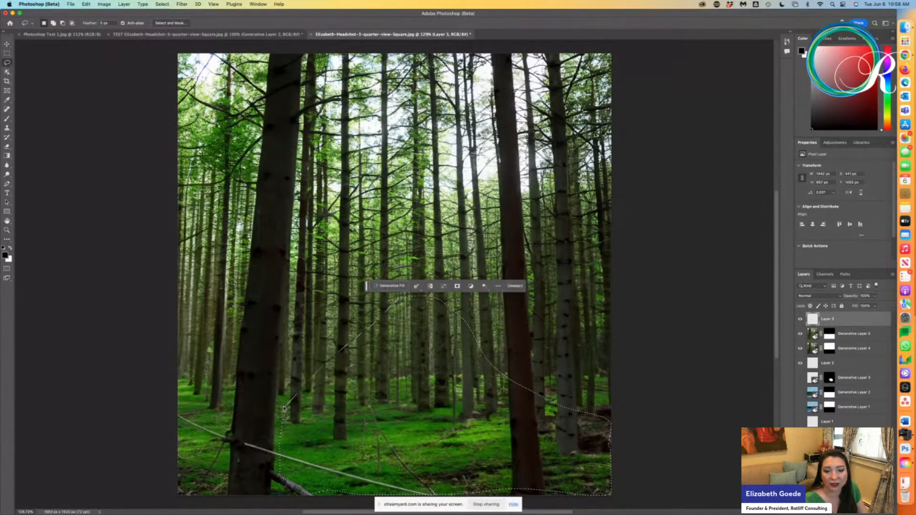
pyautogui.click(389, 286)
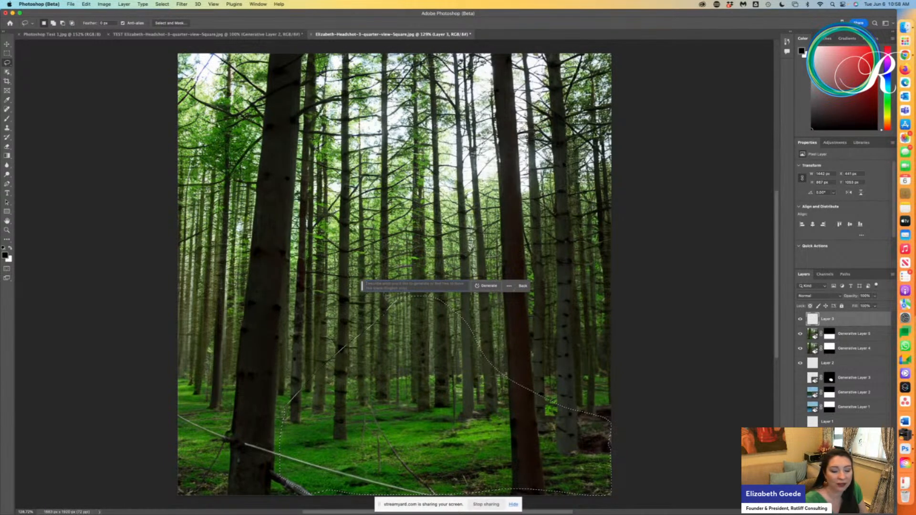
pyautogui.write('Hill')
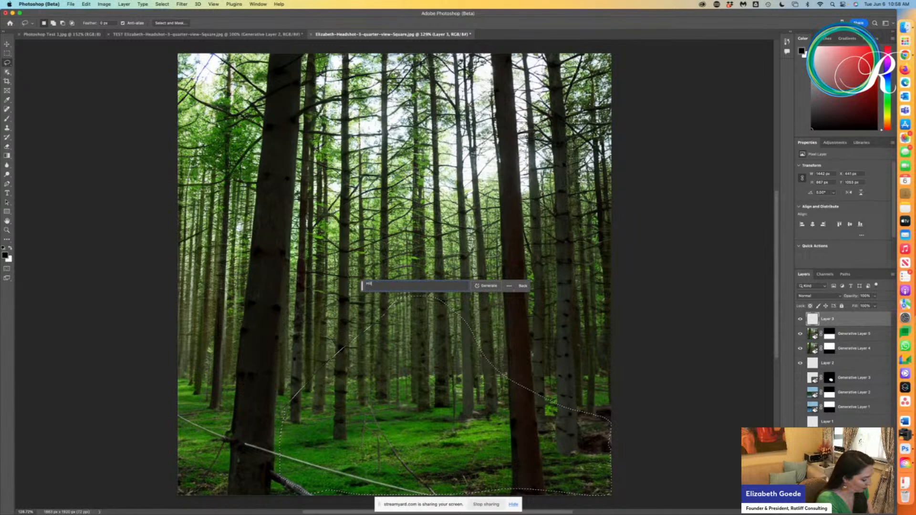
pyautogui.write(' st wi')
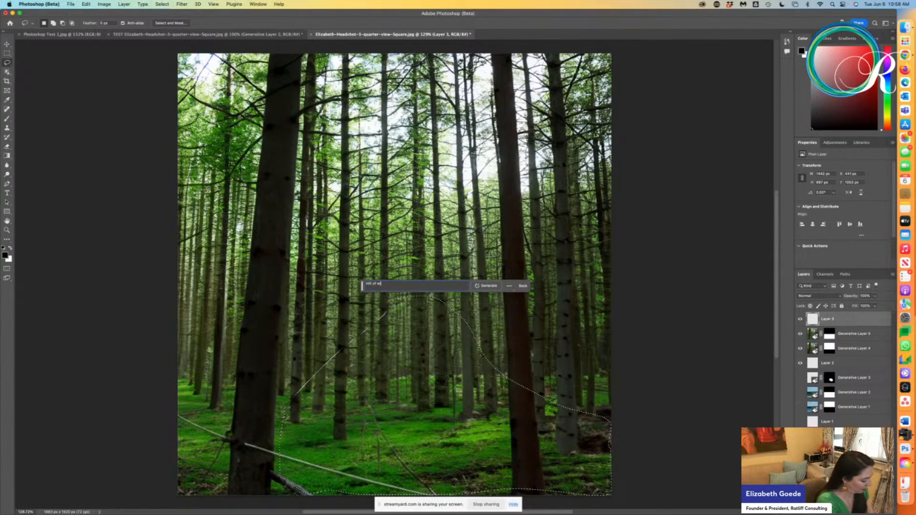
pyautogui.write('ld flowers')
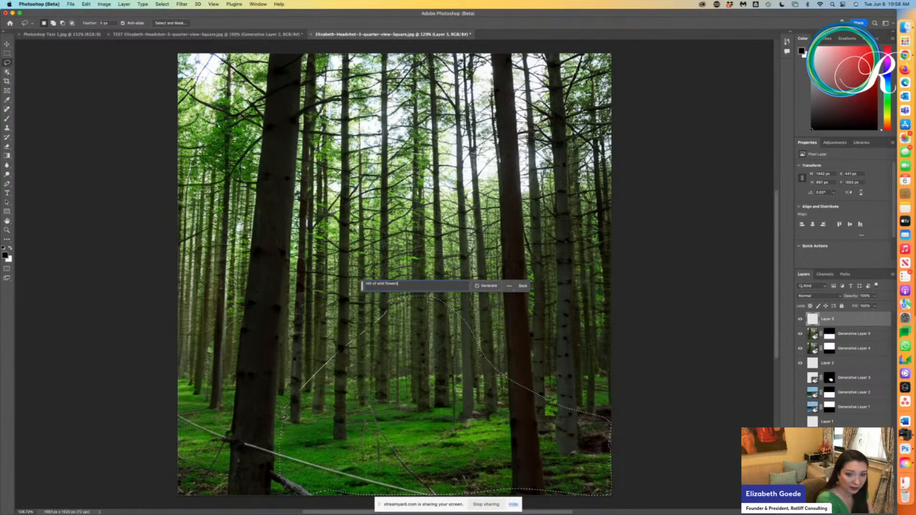
pyautogui.press('Return')
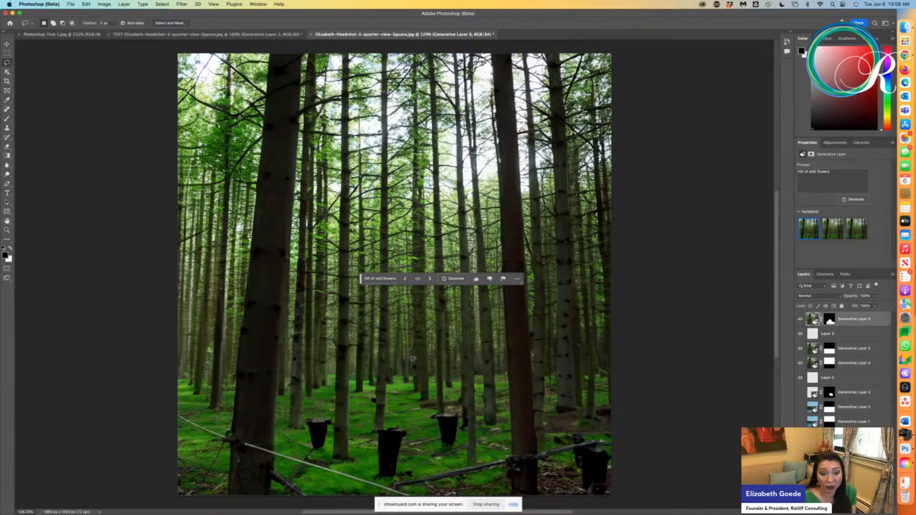
# Compare the variations of the hill of wild flowers fill and select the second one
pyautogui.click(429, 278)
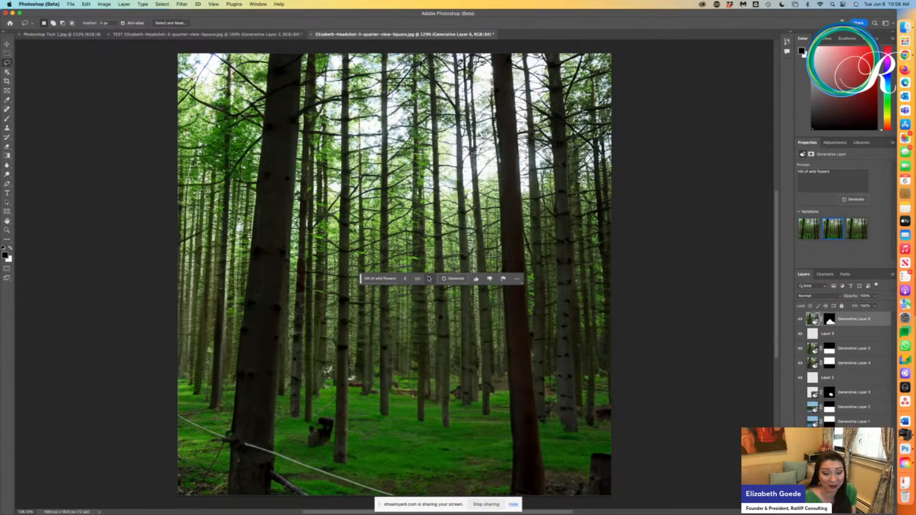
pyautogui.click(429, 279)
pyautogui.click(429, 278)
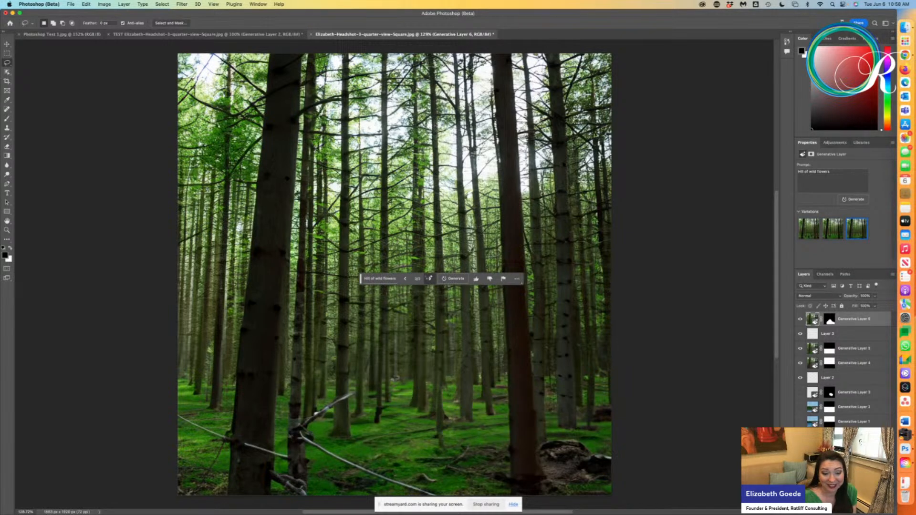
pyautogui.click(428, 278)
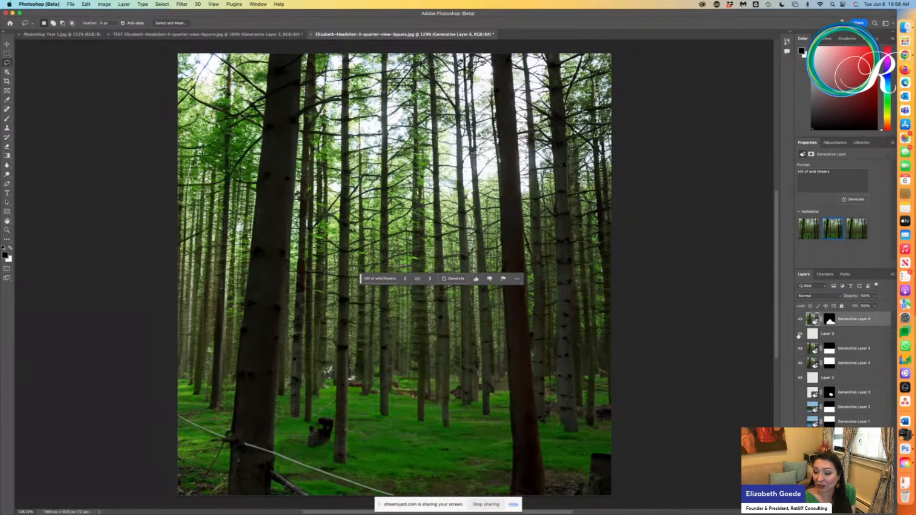
# Hide the wild flowers layer, both forest generative layers and the blank layers so that the canvas is empty
pyautogui.click(801, 319)
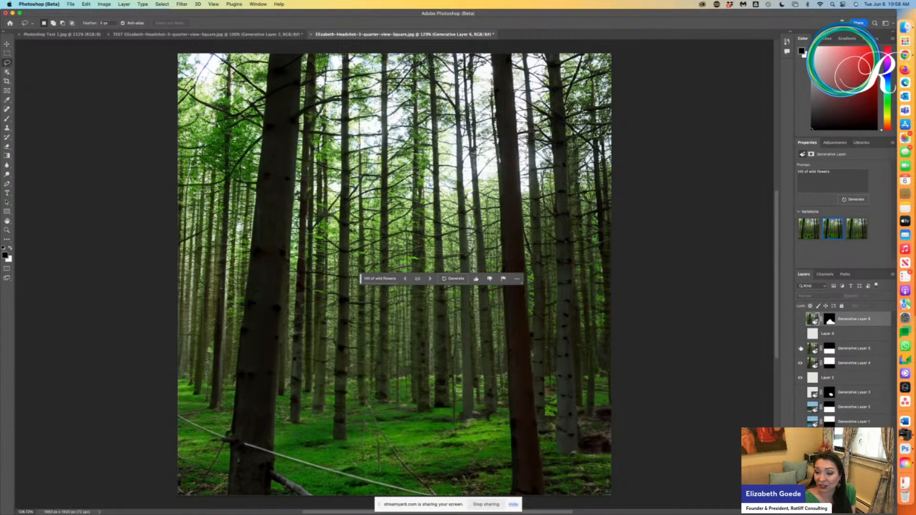
pyautogui.click(801, 349)
pyautogui.click(801, 363)
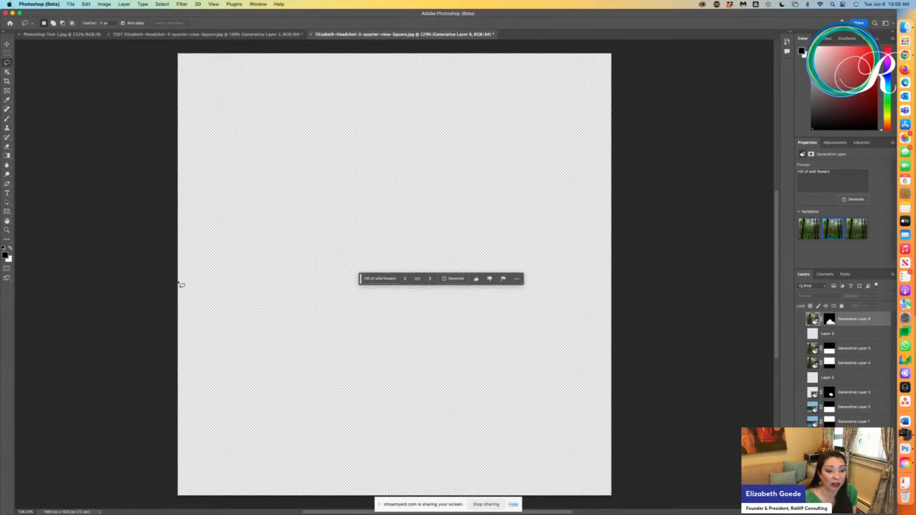
pyautogui.moveTo(182, 284)
pyautogui.mouseDown()
pyautogui.moveTo(434, 150)
pyautogui.moveTo(511, 235)
pyautogui.moveTo(582, 275)
pyautogui.moveTo(614, 308)
pyautogui.moveTo(607, 509)
pyautogui.moveTo(503, 495)
pyautogui.moveTo(333, 514)
pyautogui.mouseUp()
pyautogui.moveTo(243, 504)
pyautogui.mouseDown()
pyautogui.moveTo(172, 489)
pyautogui.moveTo(182, 415)
pyautogui.moveTo(156, 333)
pyautogui.moveTo(173, 281)
pyautogui.mouseUp()
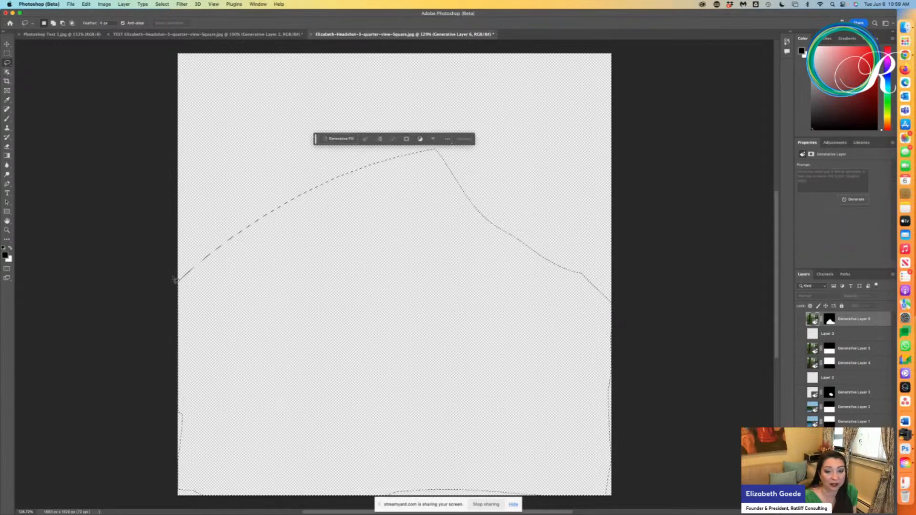
pyautogui.click(337, 134)
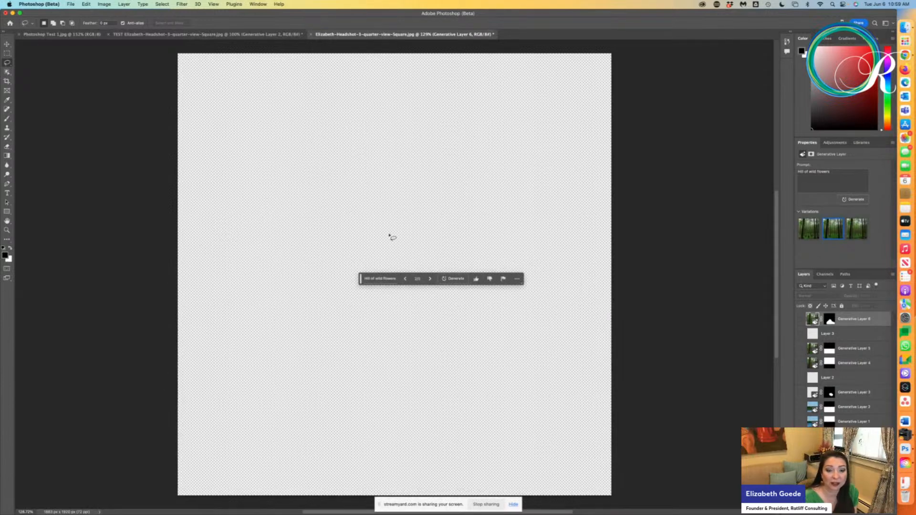
# Generate the hill of wild flowers fill again on the empty canvas and select the first new variation
pyautogui.click(457, 279)
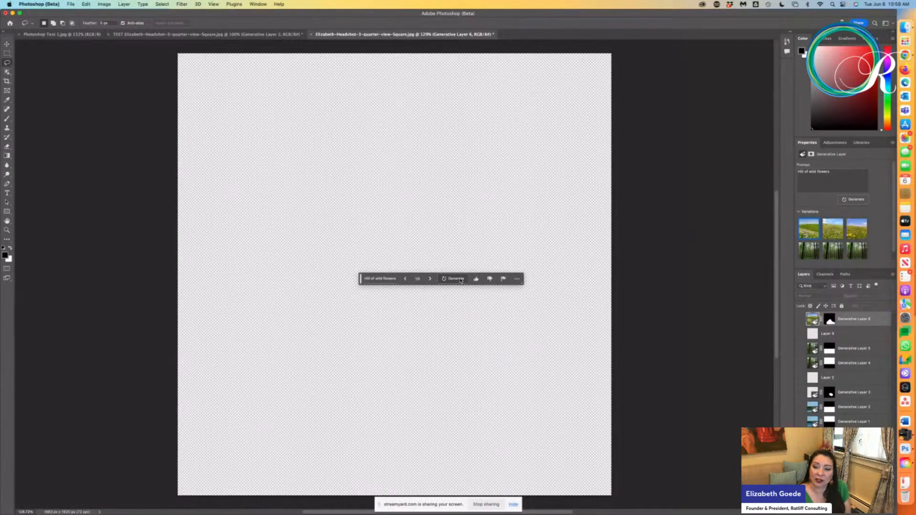
pyautogui.click(836, 230)
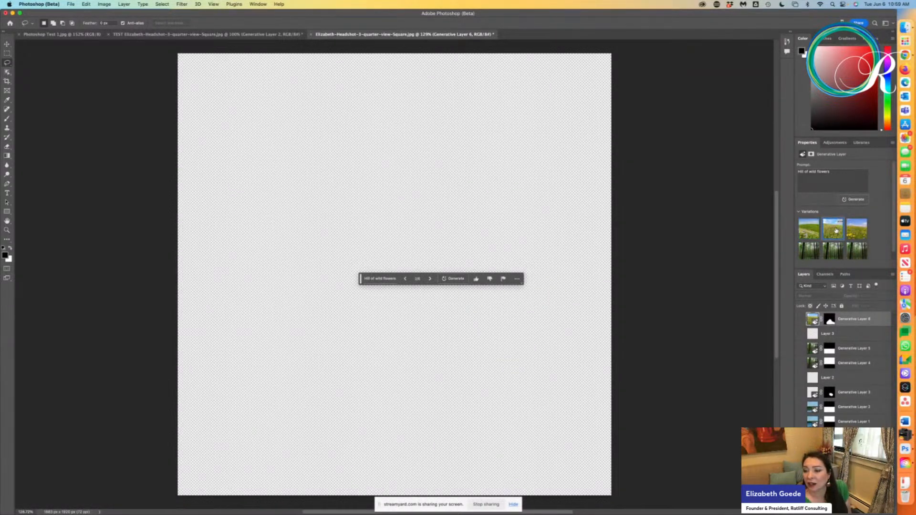
pyautogui.click(863, 233)
pyautogui.click(814, 233)
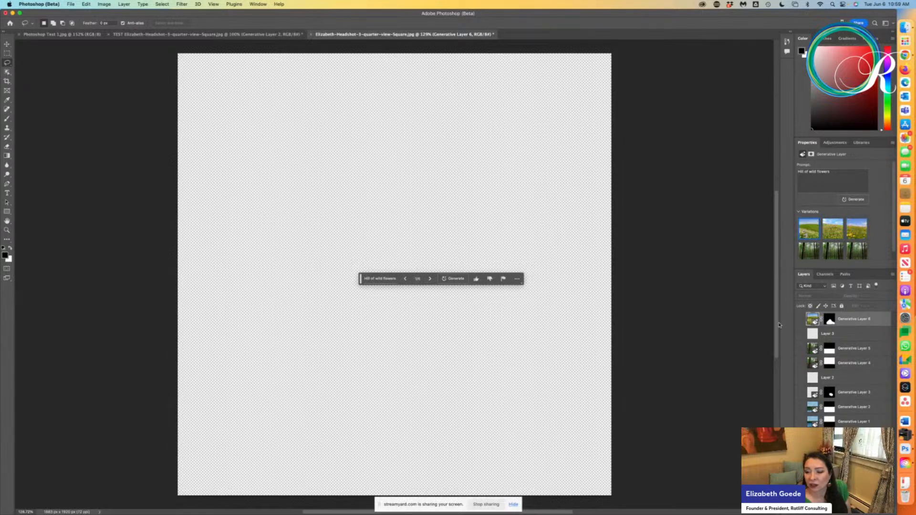
# Show the wild flowers layer and both forest layers, and move the flower hill down to the lower edge of the image
pyautogui.click(801, 319)
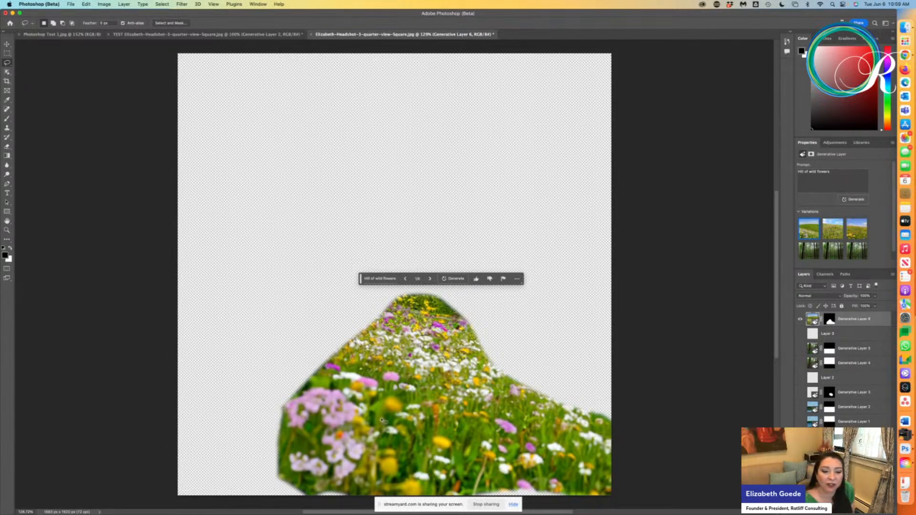
pyautogui.click(800, 349)
pyautogui.click(801, 364)
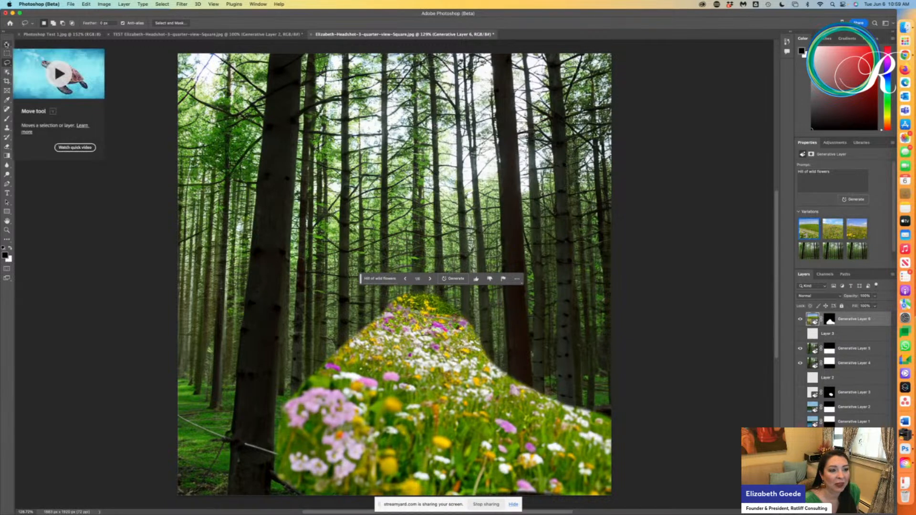
pyautogui.click(6, 44)
pyautogui.moveTo(416, 341); pyautogui.dragTo(420, 463)
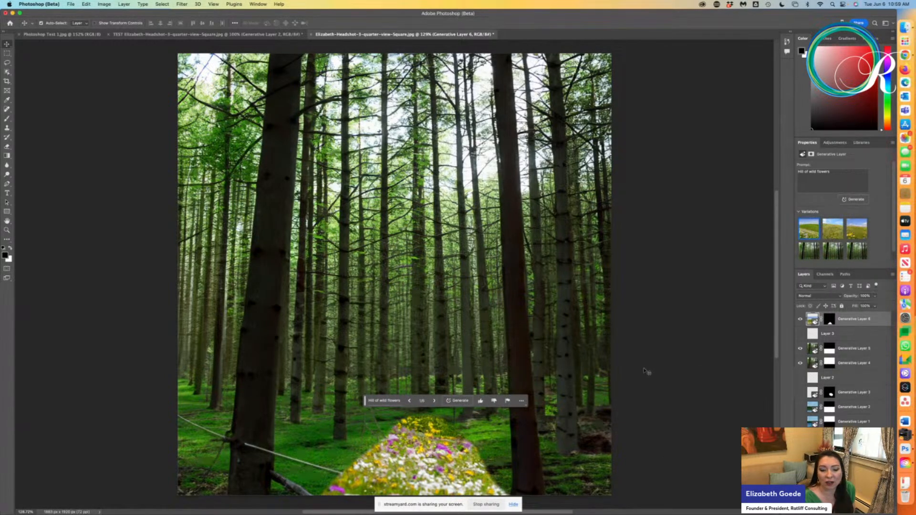
# Compare the variations of the hill of wild flowers fill in the forest scene and return to the first one
pyautogui.click(435, 401)
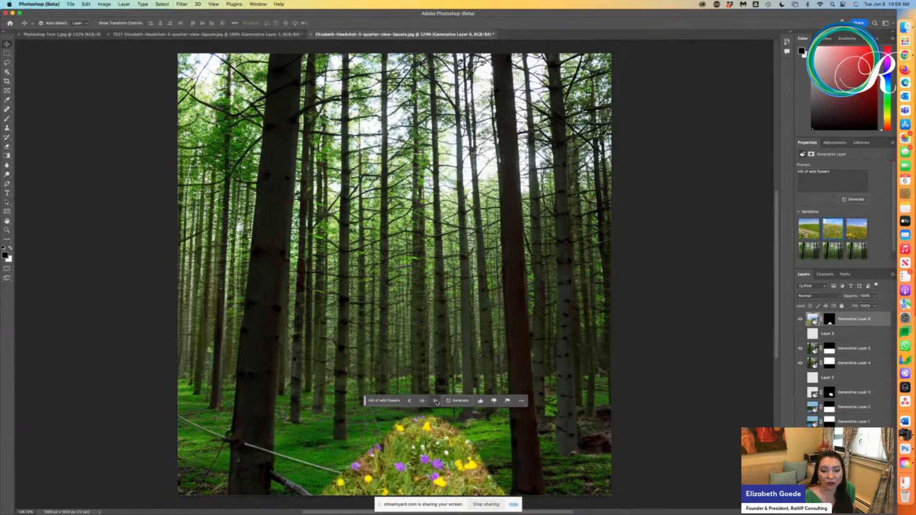
pyautogui.click(436, 402)
pyautogui.click(435, 401)
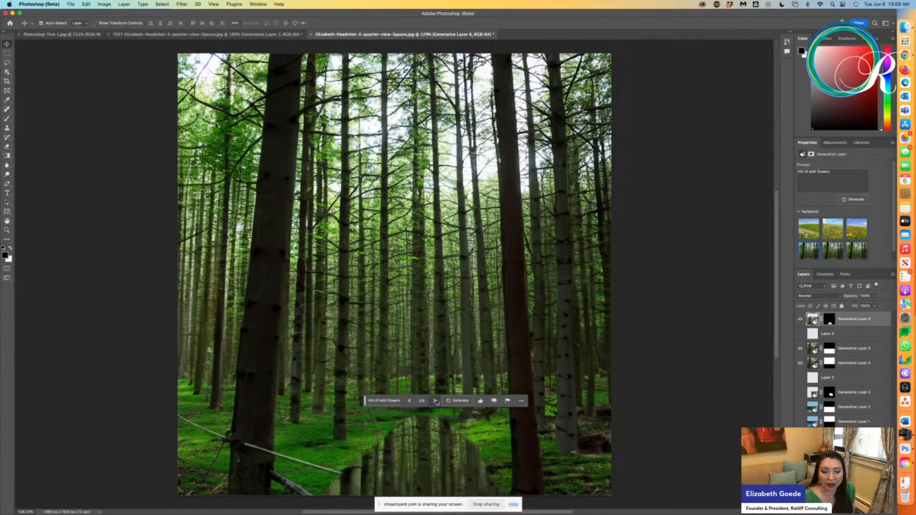
pyautogui.click(436, 401)
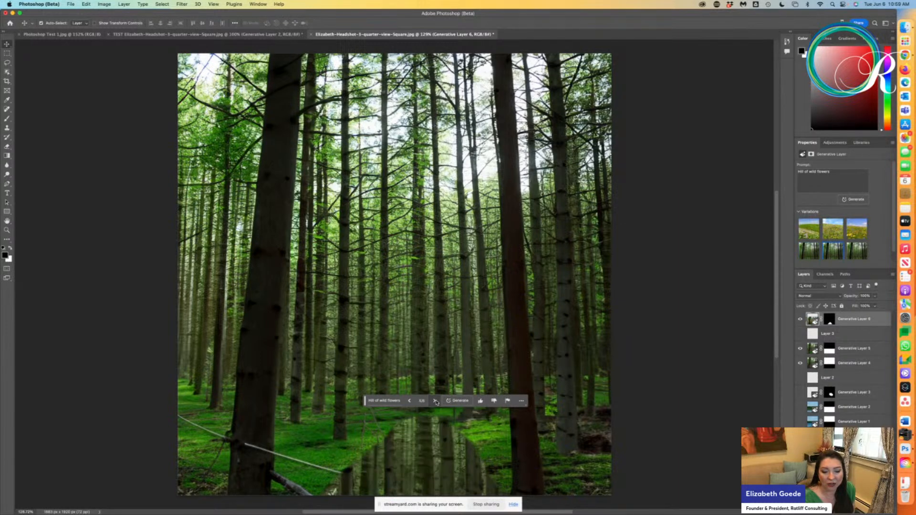
pyautogui.click(409, 401)
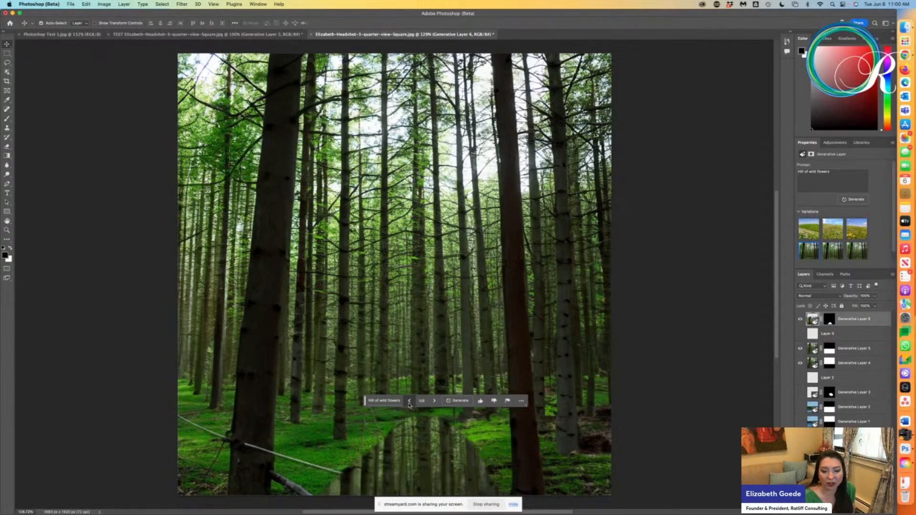
pyautogui.click(409, 401)
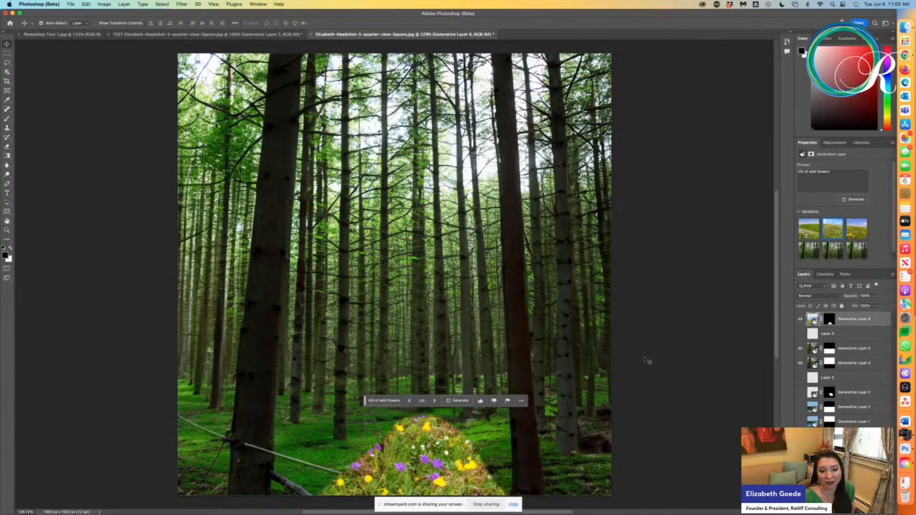
pyautogui.click(409, 401)
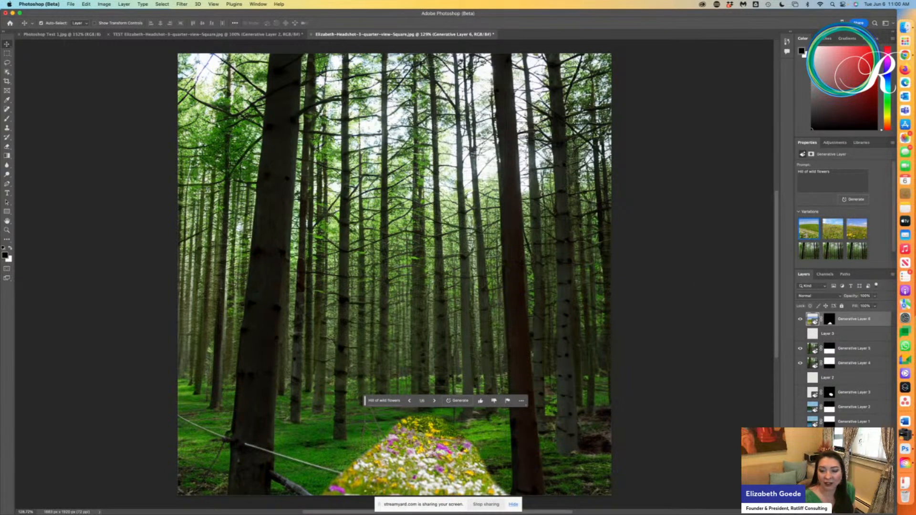
# Bring the portrait layer to the top of the layer stack and move the woman to the lower-left part of the forest scene
pyautogui.moveTo(850, 437); pyautogui.dragTo(851, 312)
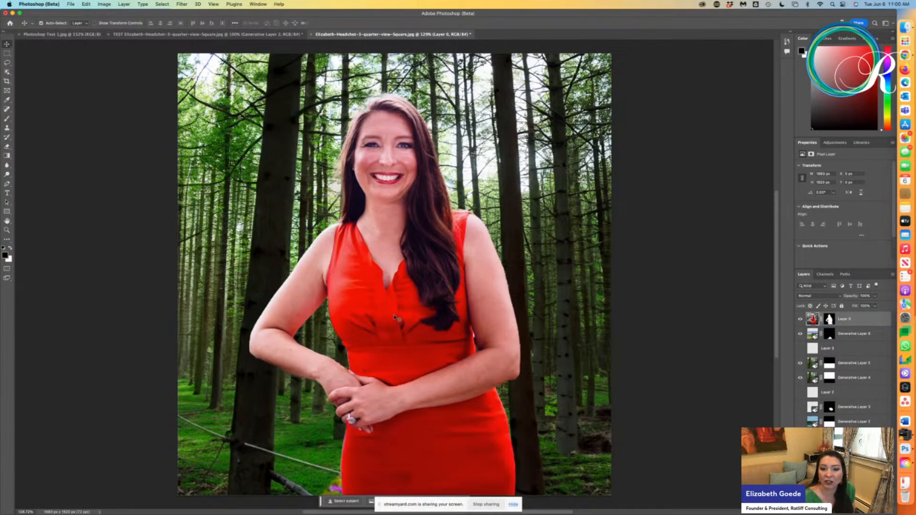
pyautogui.moveTo(404, 317); pyautogui.dragTo(291, 427)
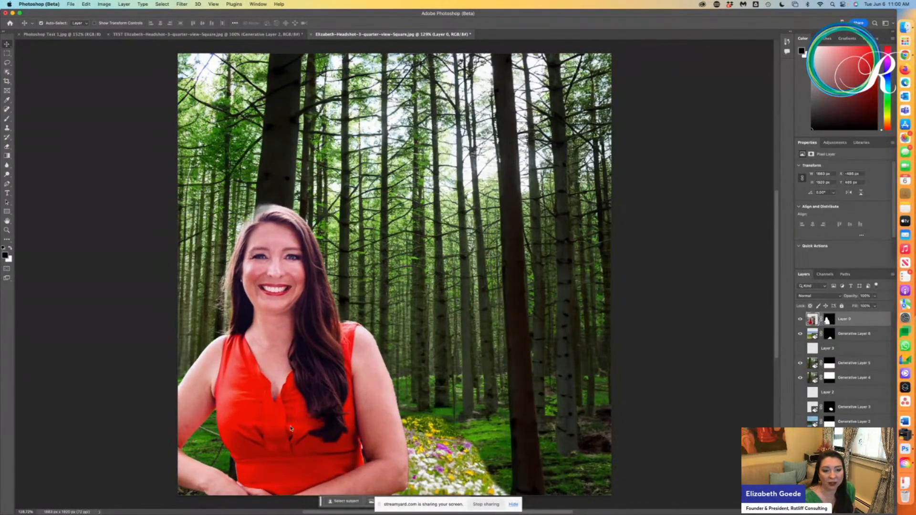
# Lasso the top of the woman's head and try a Generative Fill with the prompt "Princess crowm"
pyautogui.click(7, 63)
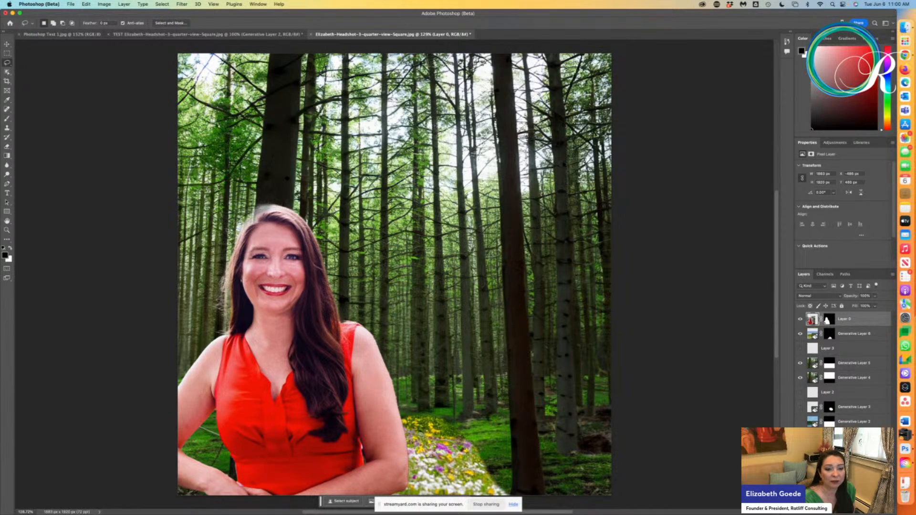
pyautogui.moveTo(237, 229)
pyautogui.mouseDown()
pyautogui.moveTo(272, 235)
pyautogui.moveTo(253, 206)
pyautogui.moveTo(234, 230)
pyautogui.mouseUp()
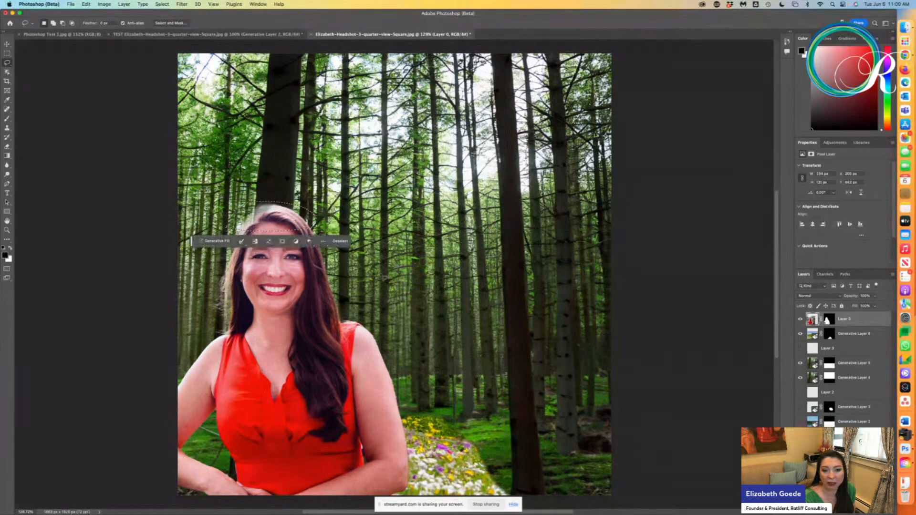
pyautogui.click(227, 242)
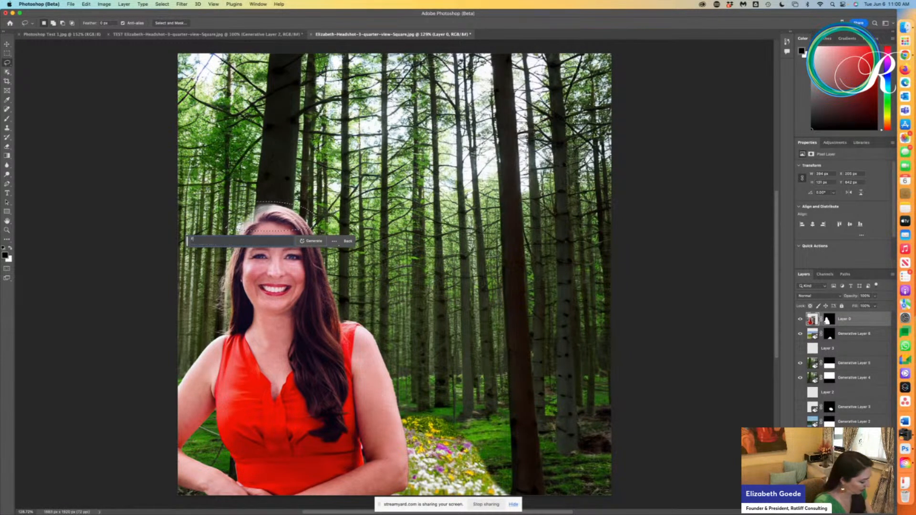
pyautogui.write('Fairy')
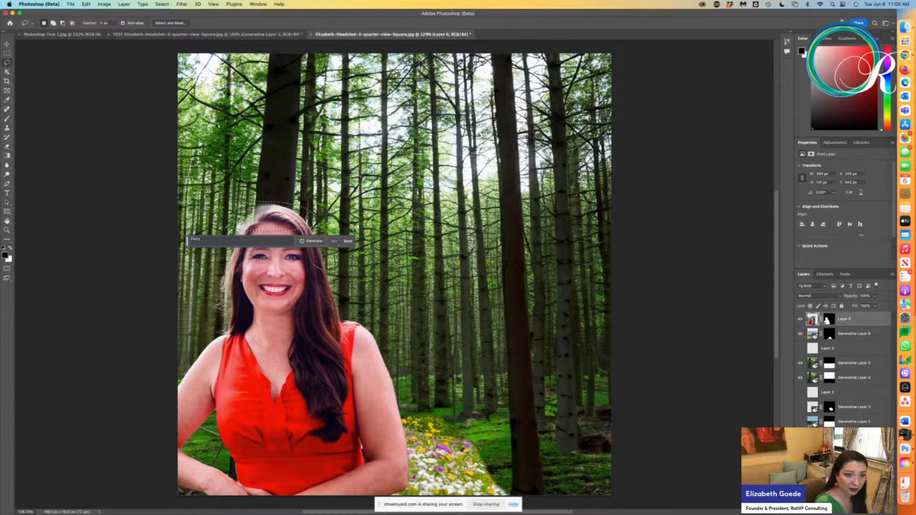
pyautogui.press('BackSpace')
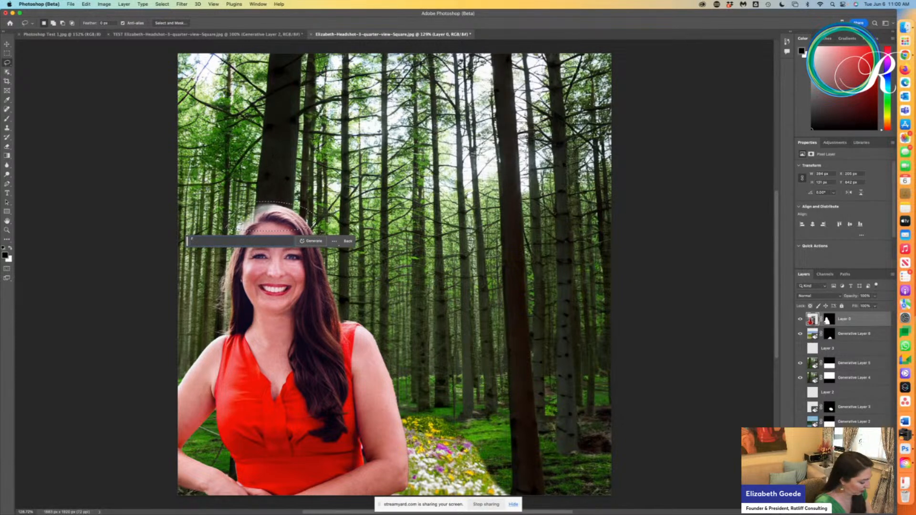
pyautogui.write('iery crown')
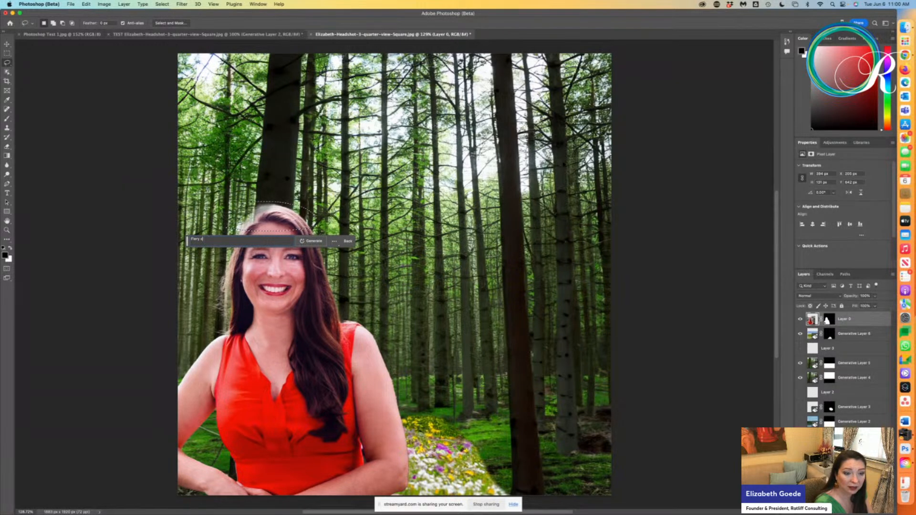
pyautogui.press('BackSpace')
pyautogui.press('BackSpace')
pyautogui.press('BackSpace')
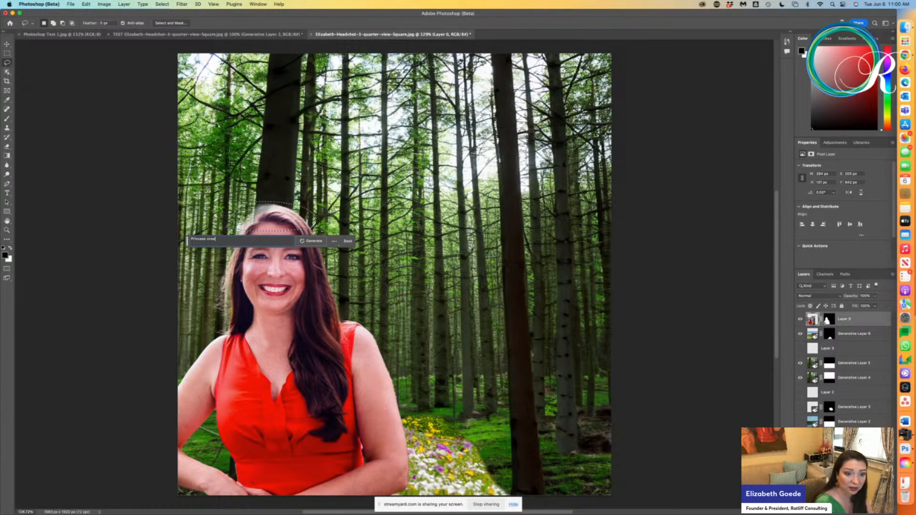
pyautogui.press('Return')
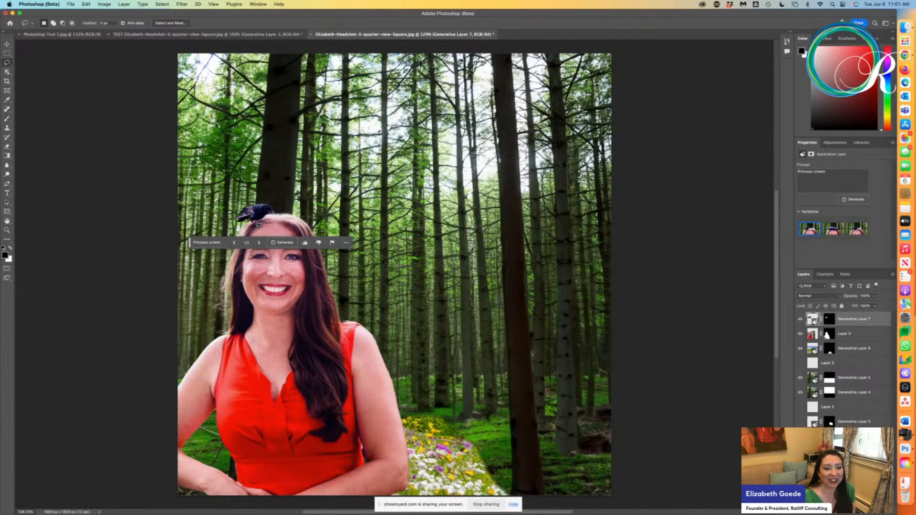
# View the remaining variations of the first crown fill and hide its generative layer
pyautogui.click(260, 242)
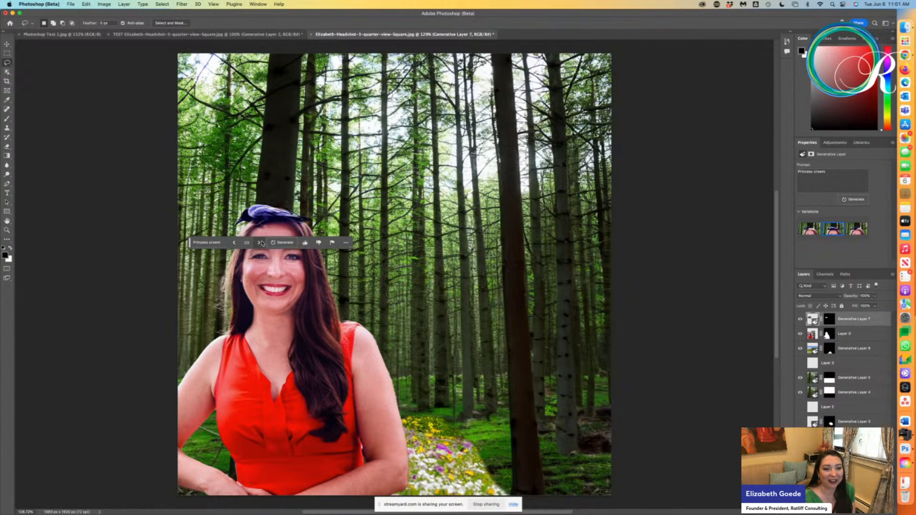
pyautogui.click(260, 243)
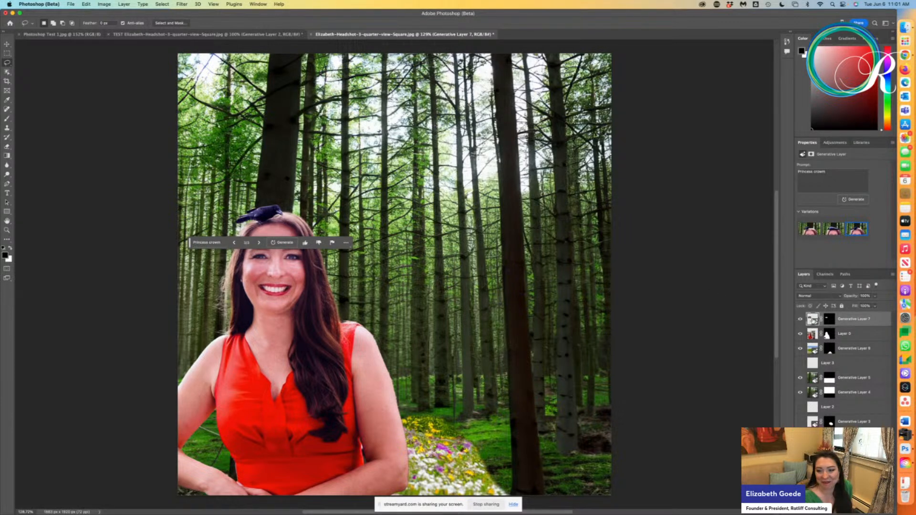
pyautogui.click(801, 319)
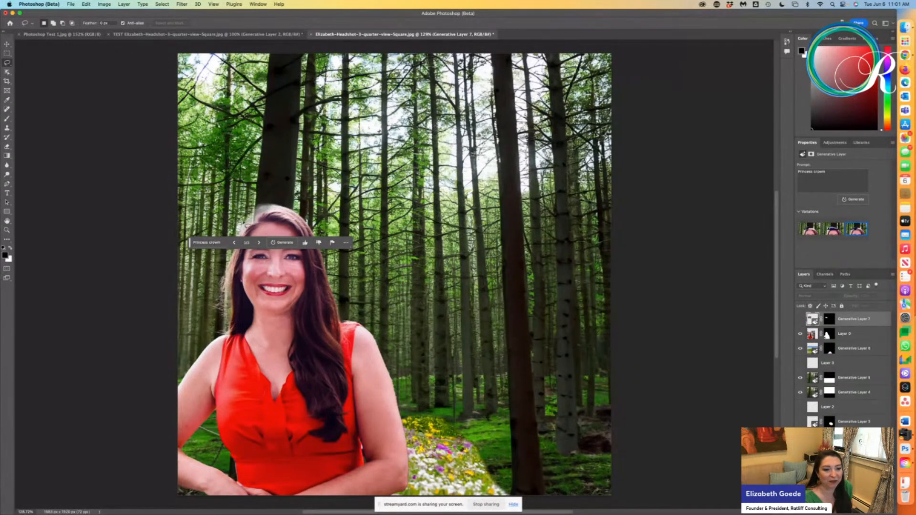
# Lasso the top of the woman's head again and generate a fill with the prompt "Princess Crown"
pyautogui.click(214, 244)
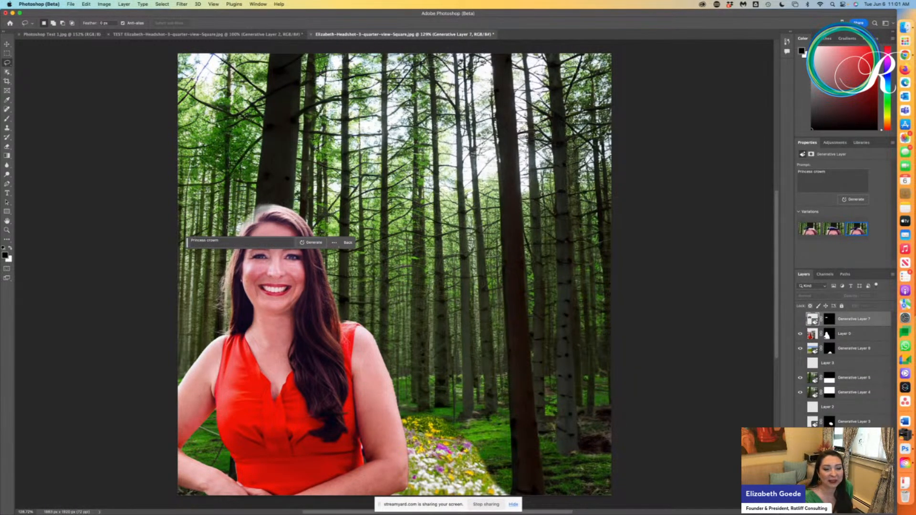
pyautogui.moveTo(238, 225)
pyautogui.mouseDown()
pyautogui.moveTo(312, 237)
pyautogui.moveTo(270, 208)
pyautogui.mouseUp()
pyautogui.moveTo(223, 228); pyautogui.dragTo(224, 229)
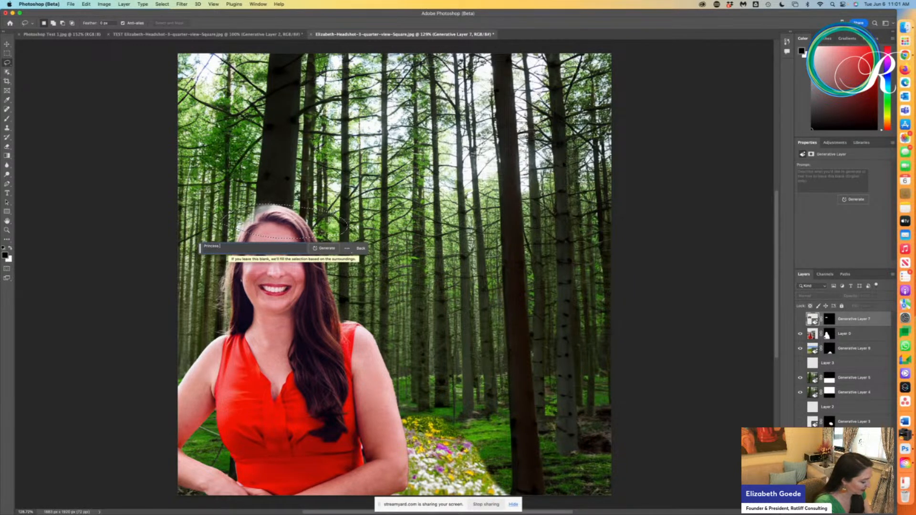
pyautogui.write('Princess Crown')
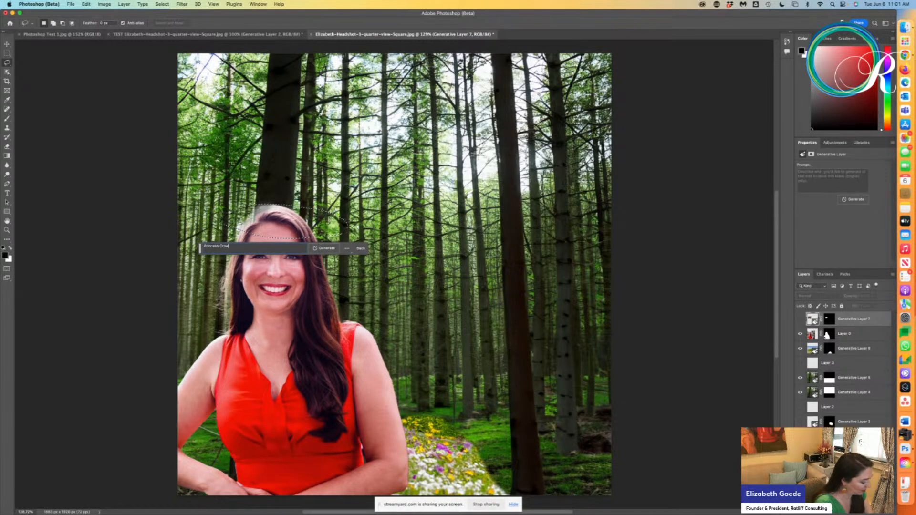
pyautogui.click(328, 249)
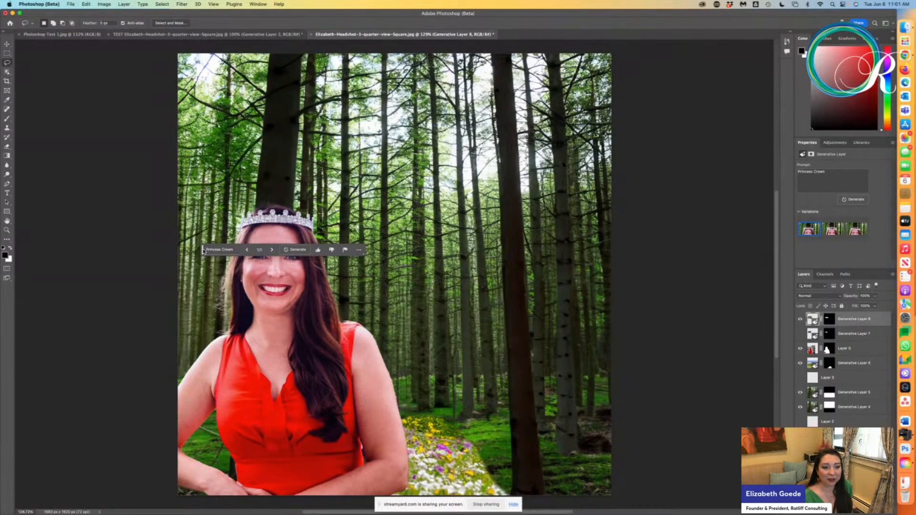
# Move the contextual controls off the woman's face, compare the Princess Crown variations and select the third one
pyautogui.moveTo(203, 250); pyautogui.dragTo(7, 269)
pyautogui.click(77, 269)
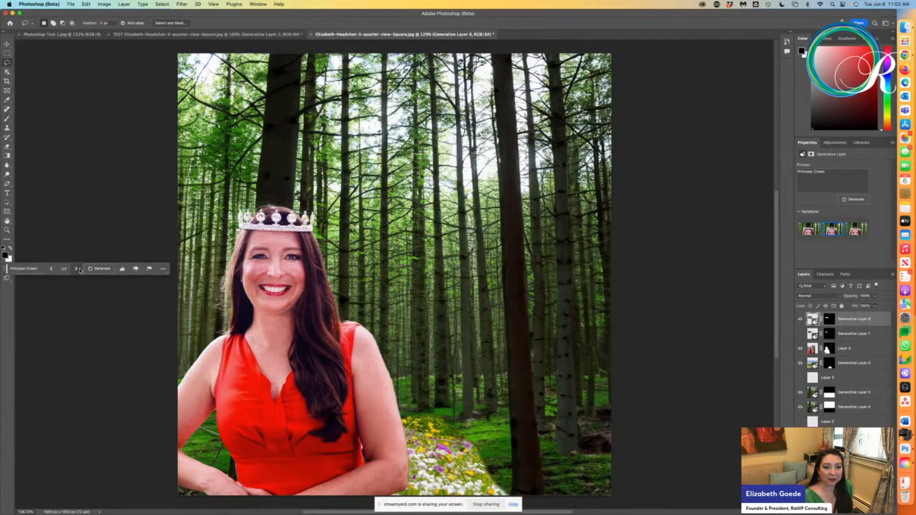
pyautogui.click(78, 269)
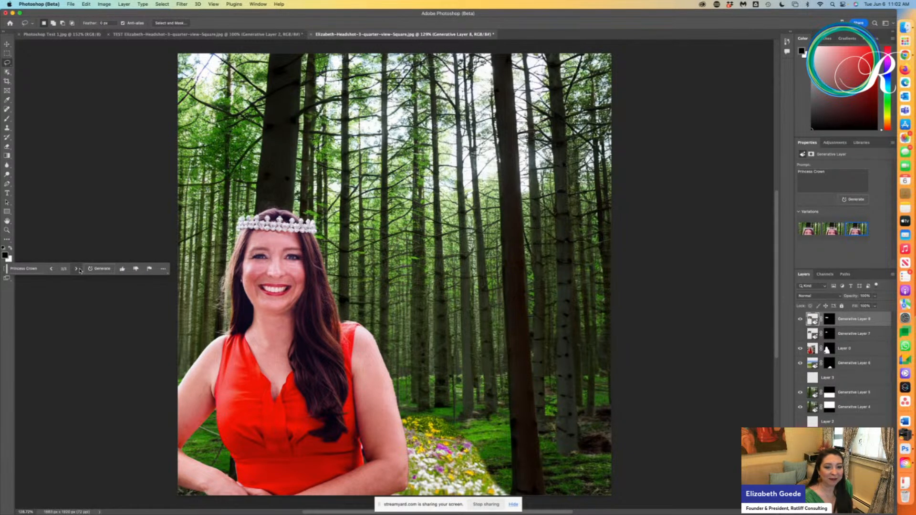
pyautogui.click(51, 269)
pyautogui.click(76, 270)
pyautogui.click(52, 270)
pyautogui.click(52, 270)
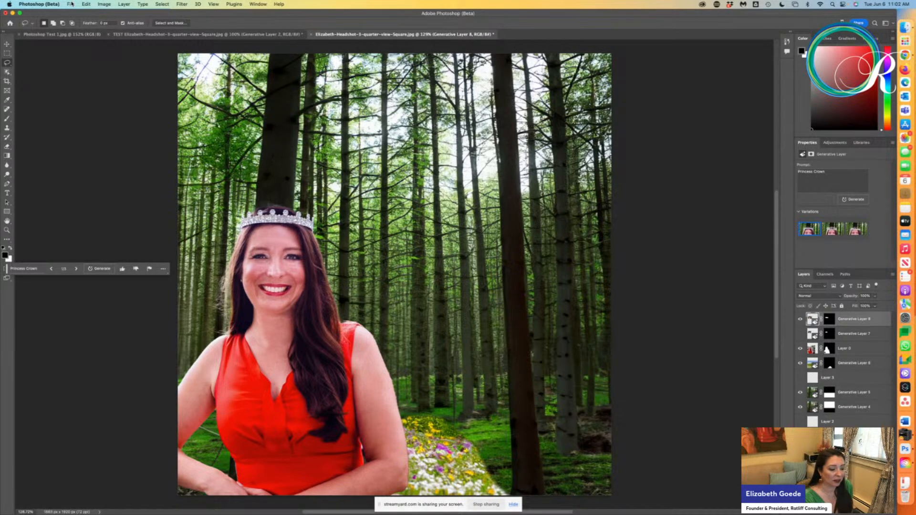
pyautogui.click(76, 270)
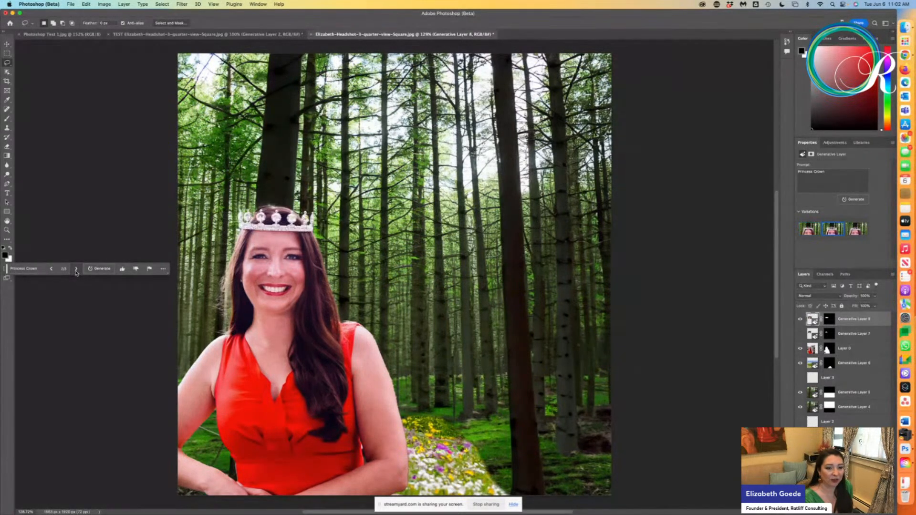
pyautogui.click(76, 269)
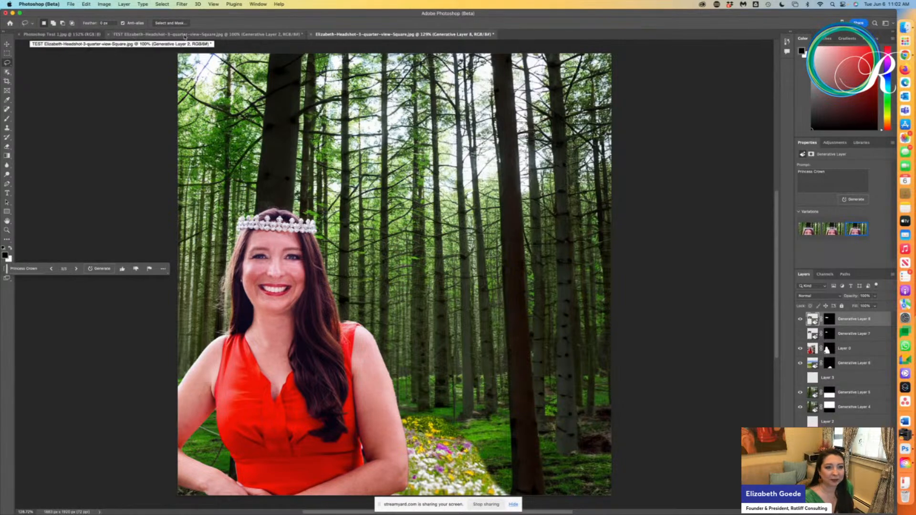
# Create a new 1920 x 1500 px document at 300 pixels/inch in RGB Color with a white background
pyautogui.click(70, 5)
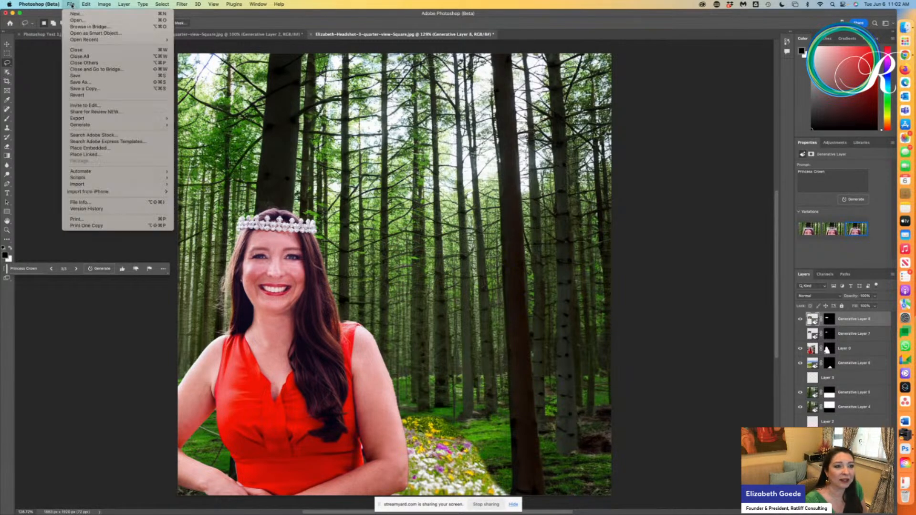
pyautogui.click(76, 14)
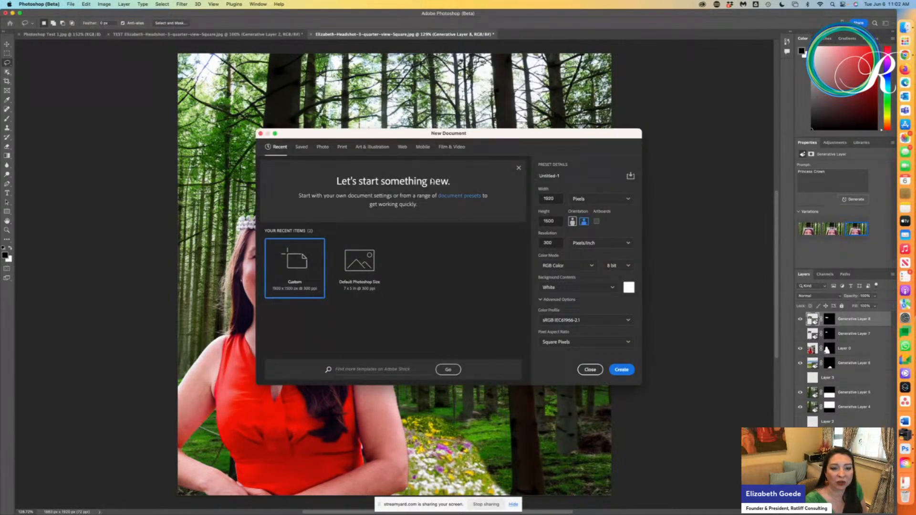
pyautogui.click(622, 371)
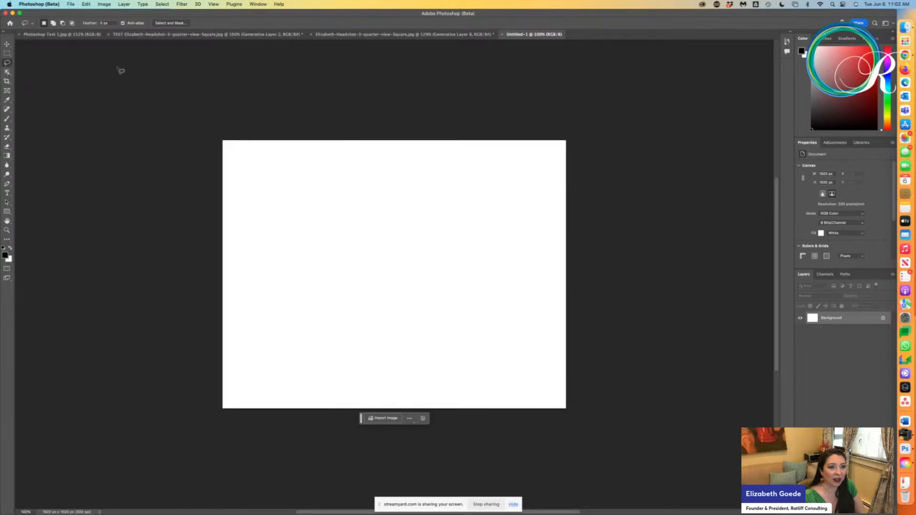
# Switch to the test headshot document with the lake background and show the layer containing the woman
pyautogui.click(151, 35)
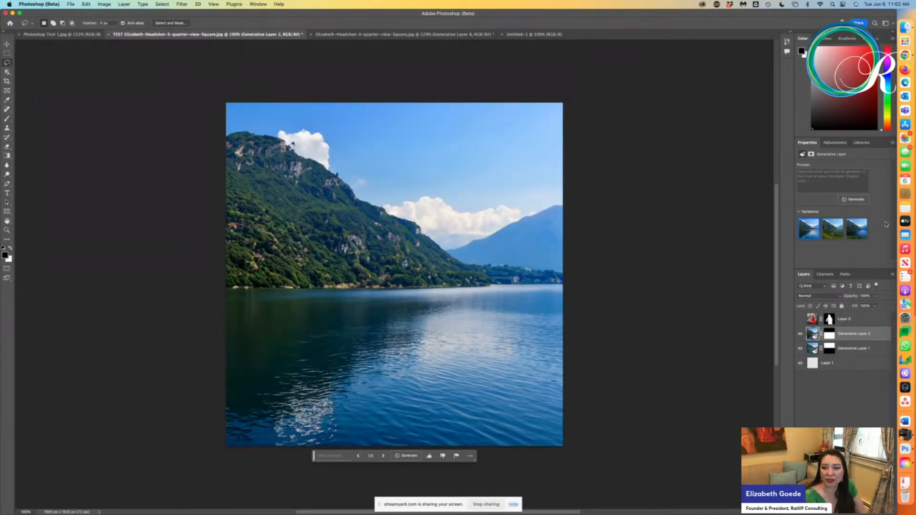
pyautogui.click(801, 319)
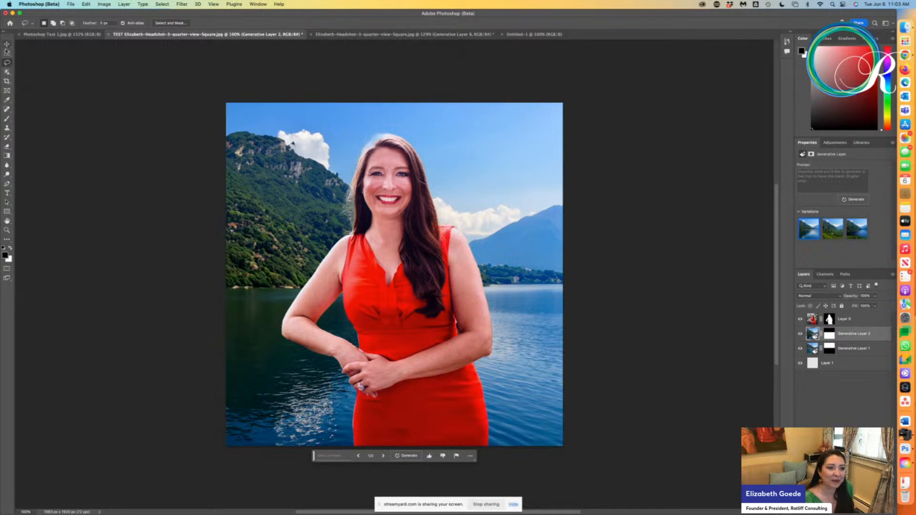
# Try a prompted generative fill in a tall rectangular selection of the water below the woman's bent elbow
pyautogui.click(7, 53)
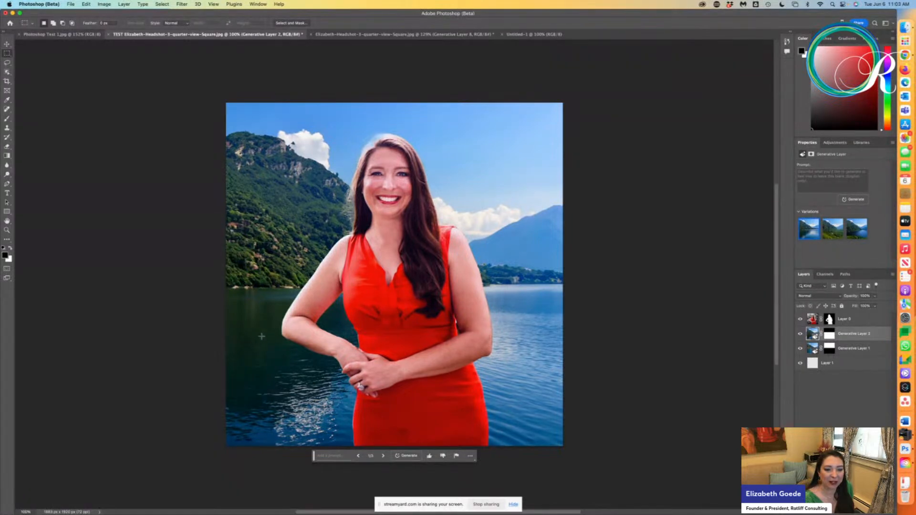
pyautogui.moveTo(262, 335); pyautogui.dragTo(311, 447)
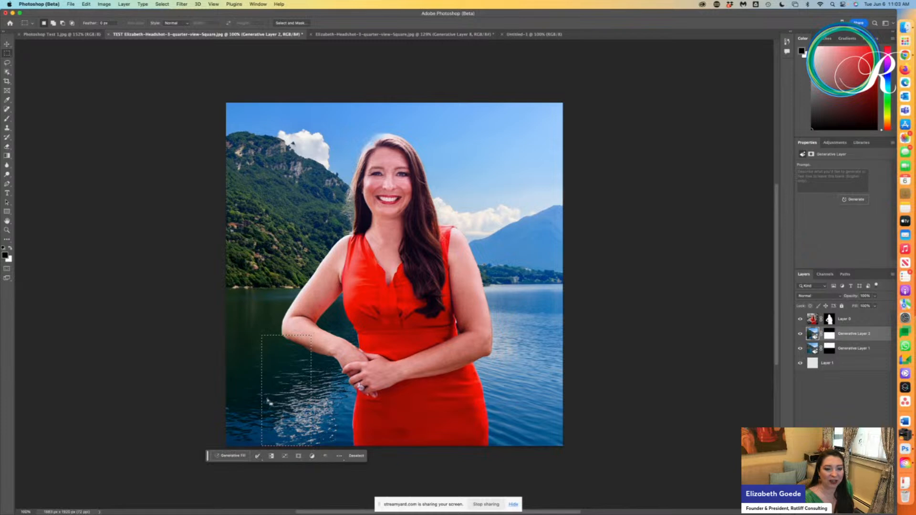
pyautogui.click(233, 455)
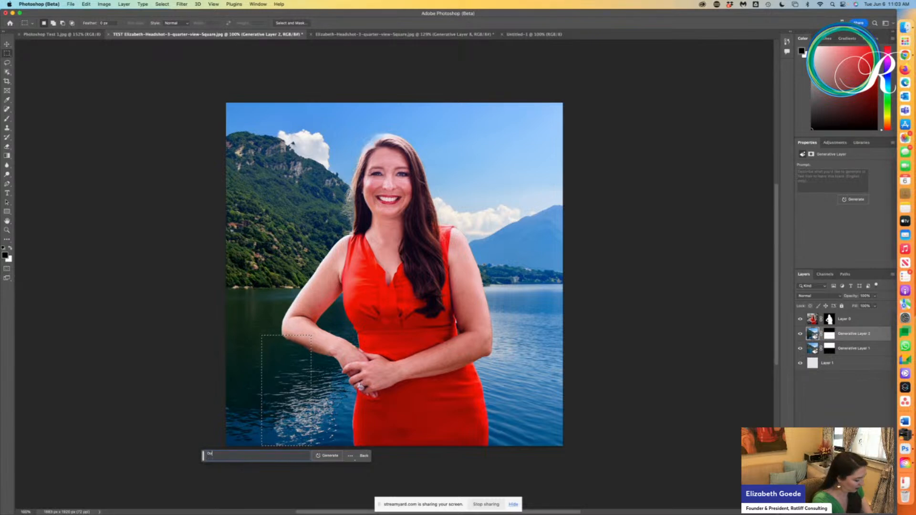
pyautogui.write('ck')
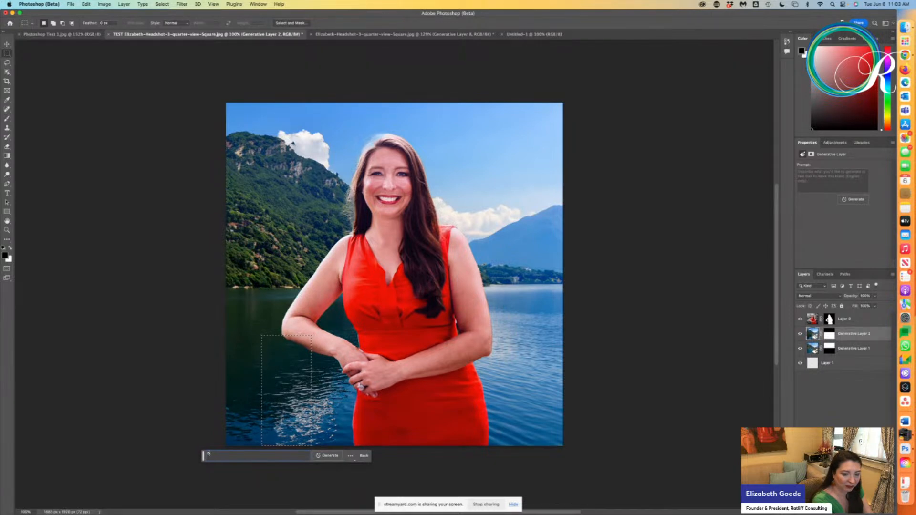
pyautogui.press('BackSpace')
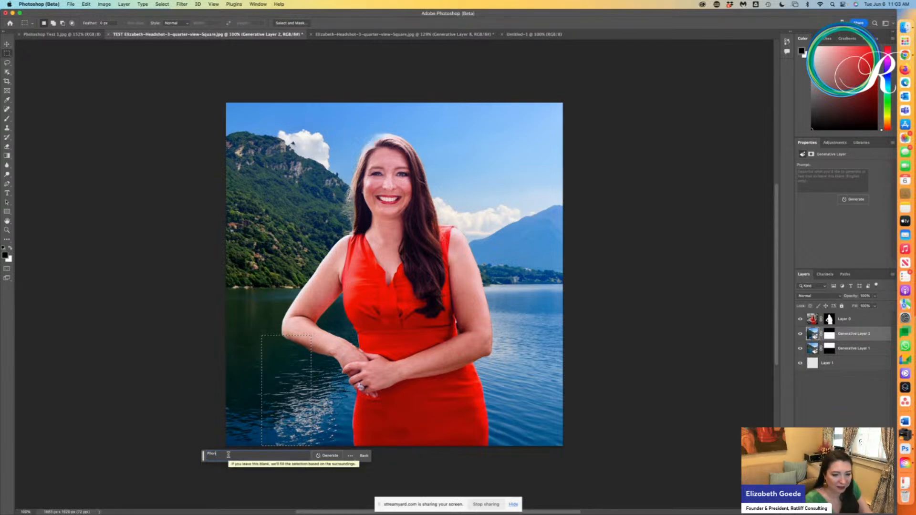
pyautogui.click(329, 456)
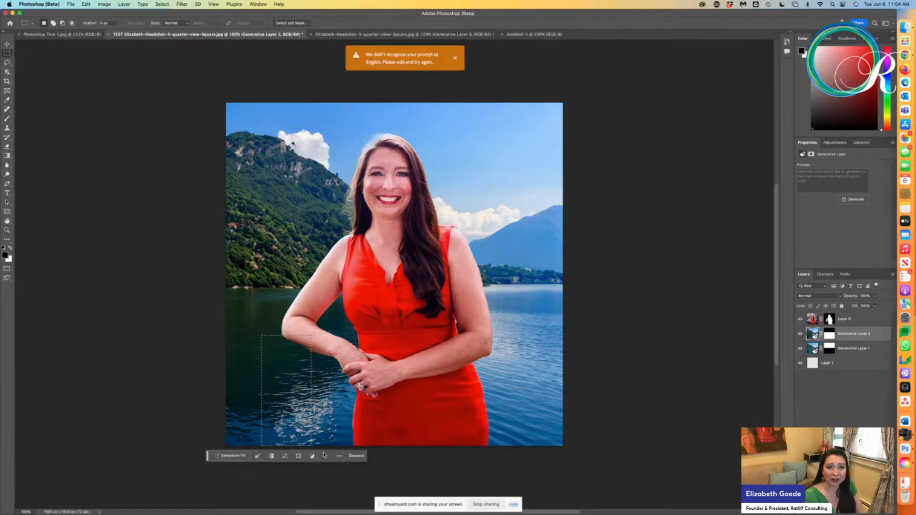
pyautogui.click(455, 58)
pyautogui.click(221, 454)
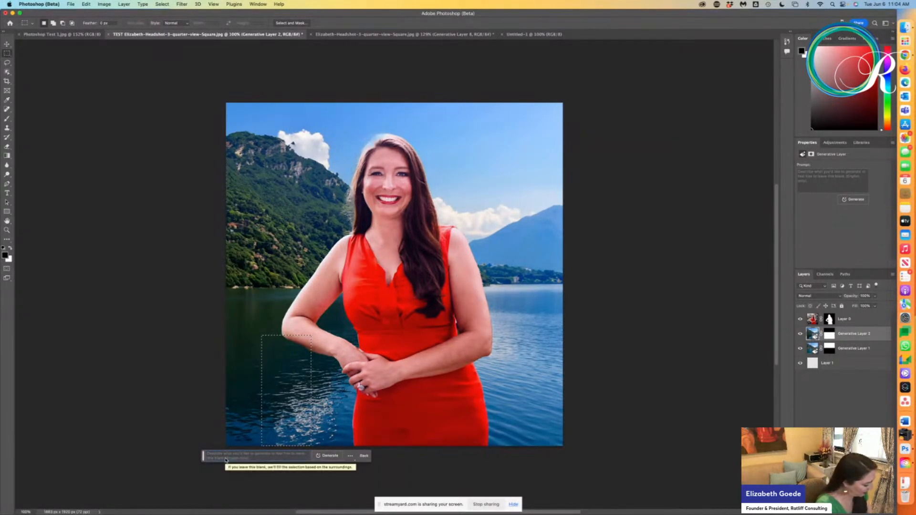
pyautogui.write('Dock')
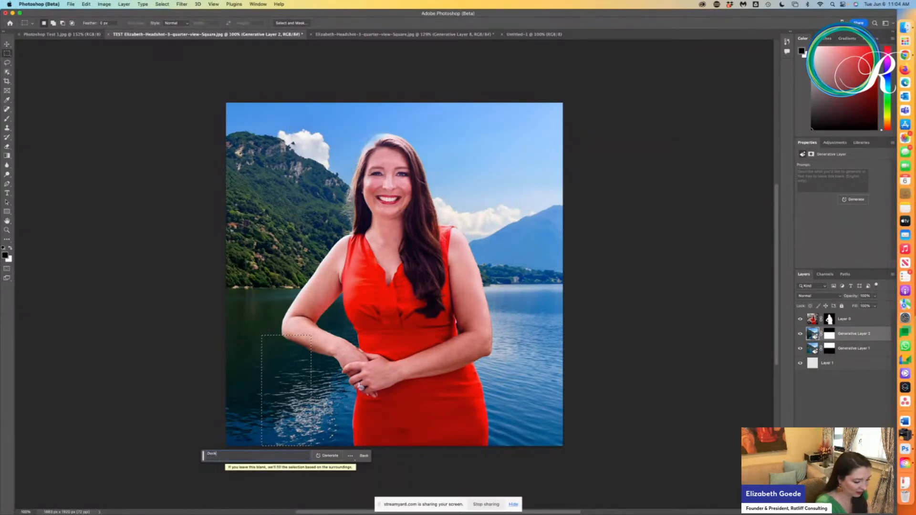
pyautogui.press('BackSpace')
pyautogui.press('BackSpace')
pyautogui.press('BackSpace')
pyautogui.press('BackSpace')
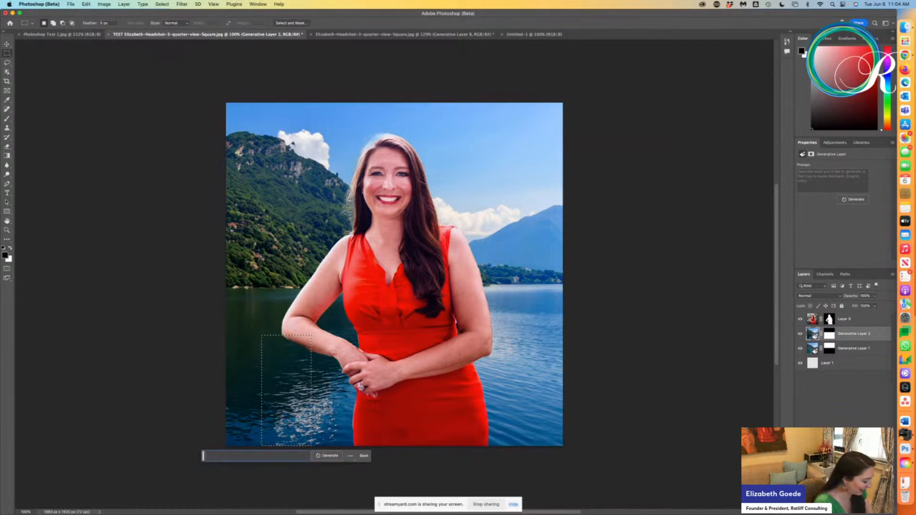
pyautogui.moveTo(2, 514)
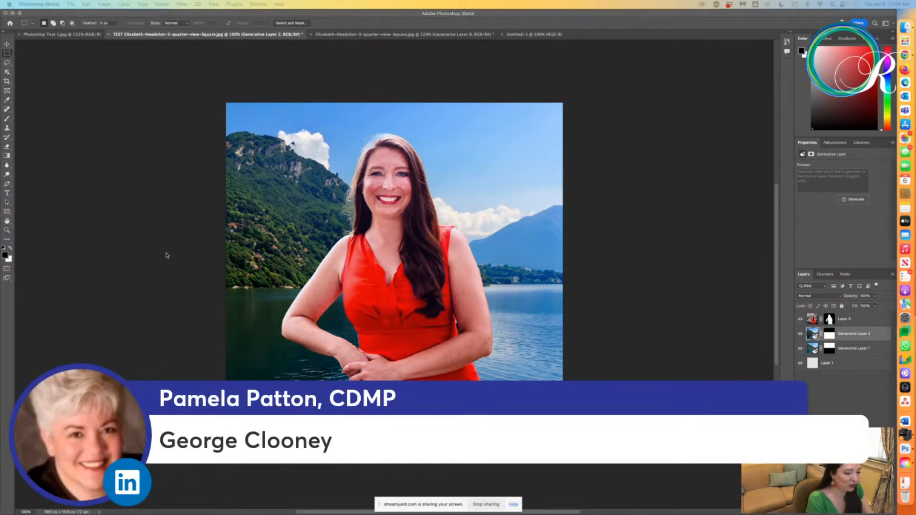
pyautogui.click(182, 284)
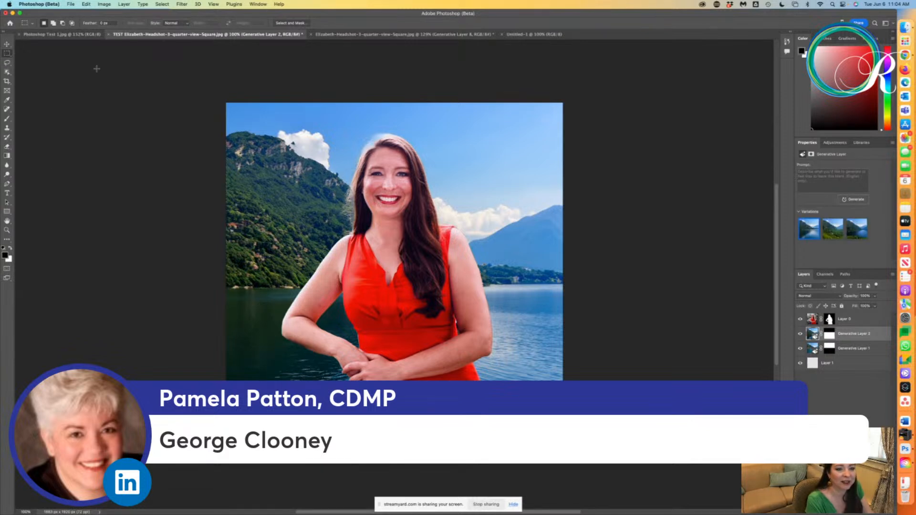
# Move the woman to the right side of the lake scene and add a blank layer above her
pyautogui.click(6, 44)
pyautogui.moveTo(379, 224); pyautogui.dragTo(446, 221)
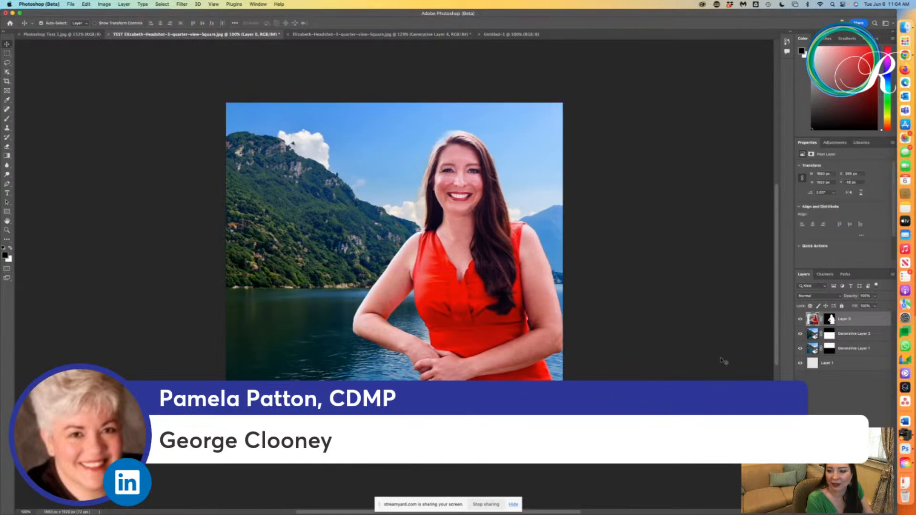
pyautogui.press('super+shift+alt+n')
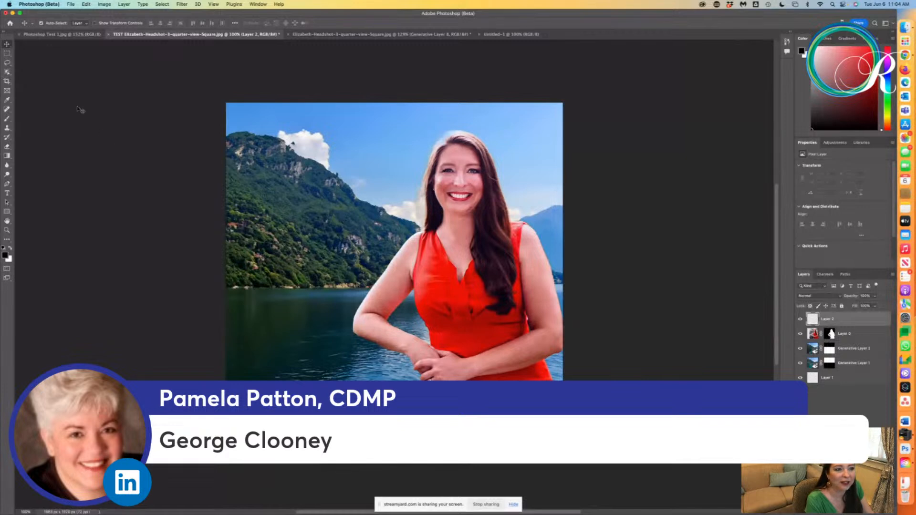
# Generate a "George Clooney" fill in a tall rectangular selection of the scenery beside the woman, and delete the resulting layer
pyautogui.click(7, 53)
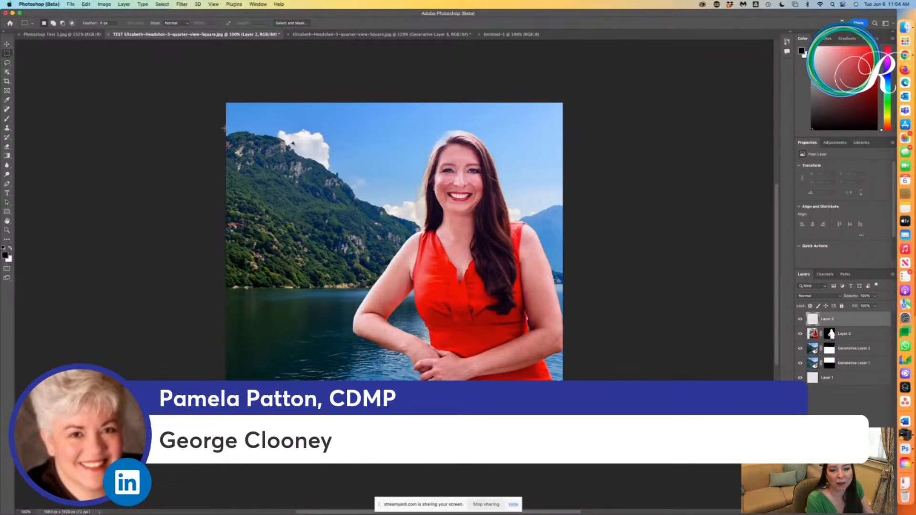
pyautogui.moveTo(224, 128); pyautogui.dragTo(406, 381)
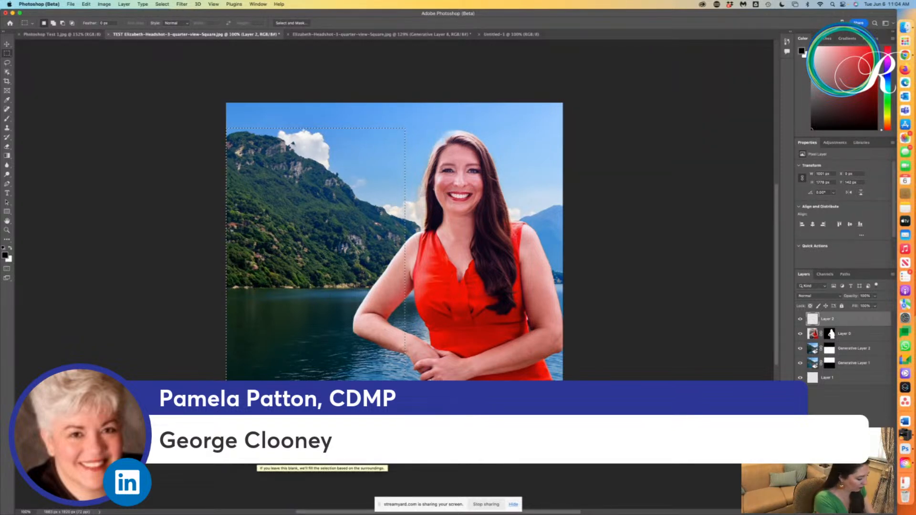
pyautogui.press('Return')
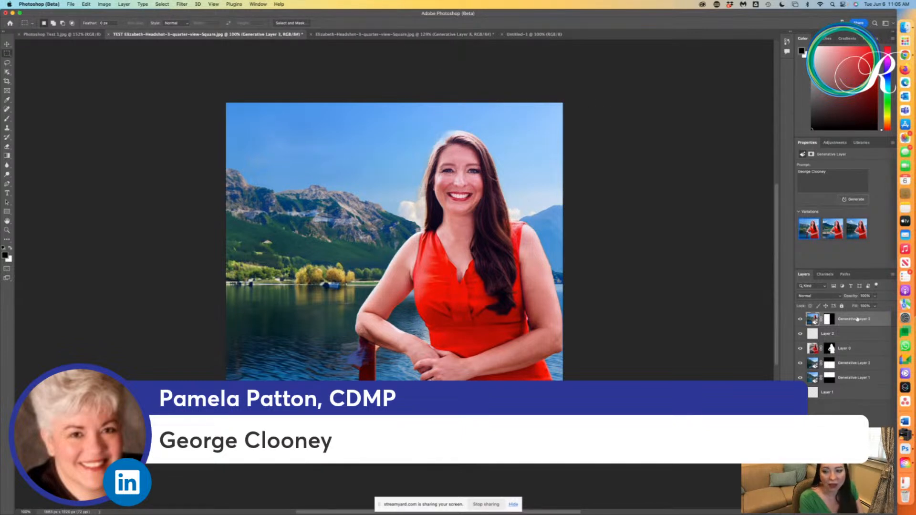
pyautogui.moveTo(858, 320); pyautogui.dragTo(889, 510)
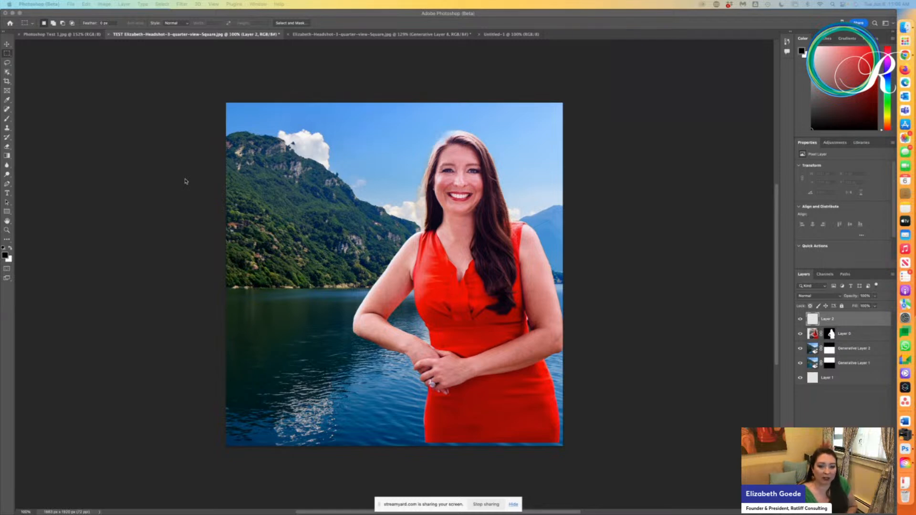
# Nudge the woman slightly down over the lake background
pyautogui.click(7, 43)
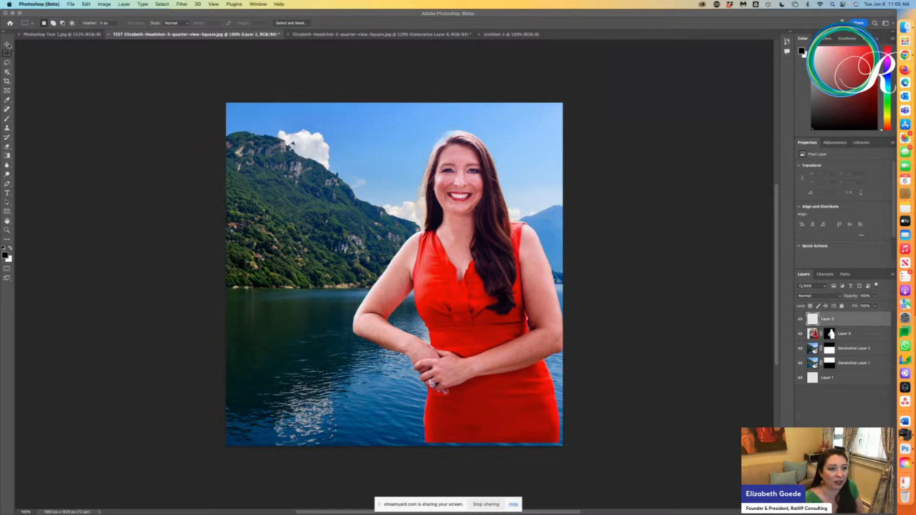
pyautogui.moveTo(483, 262); pyautogui.dragTo(485, 270)
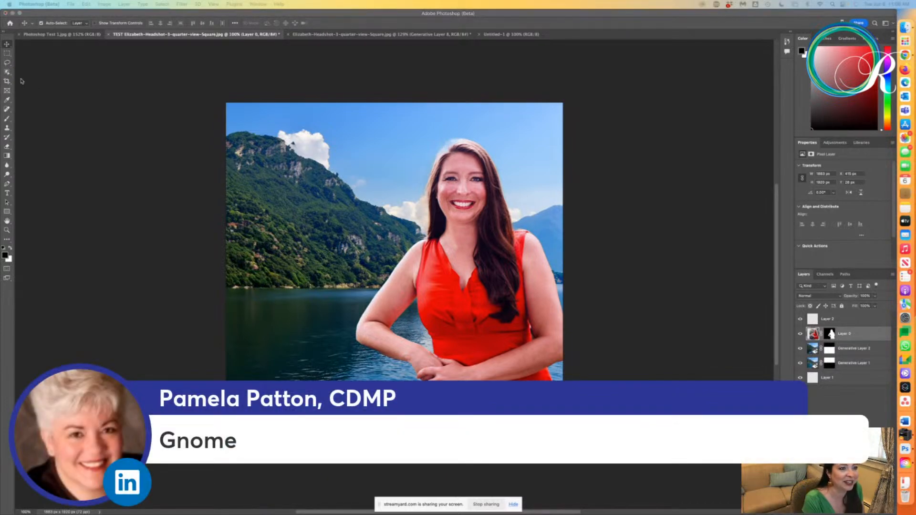
pyautogui.click(11, 67)
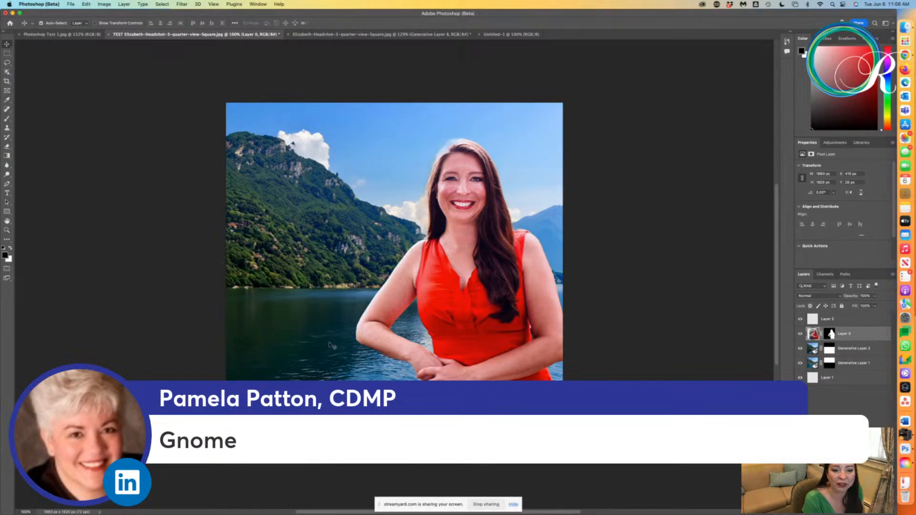
pyautogui.moveTo(358, 343); pyautogui.dragTo(292, 360)
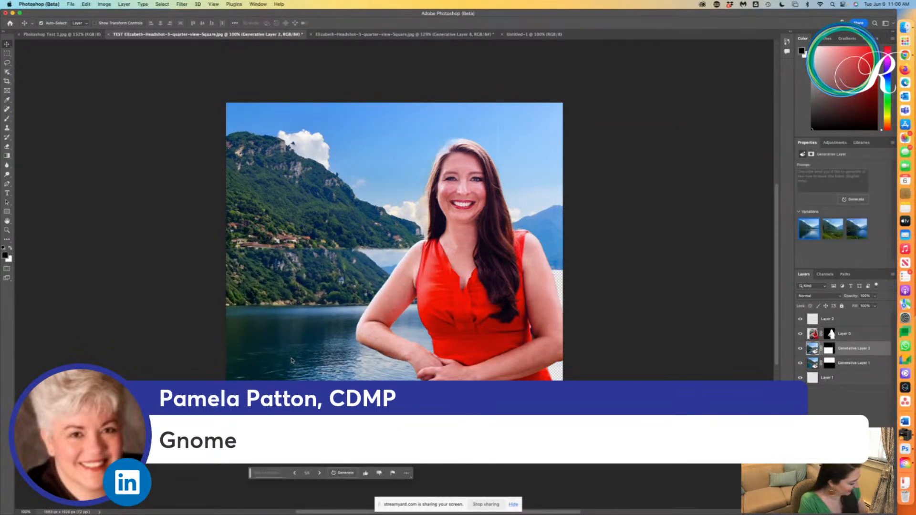
pyautogui.press('super+z')
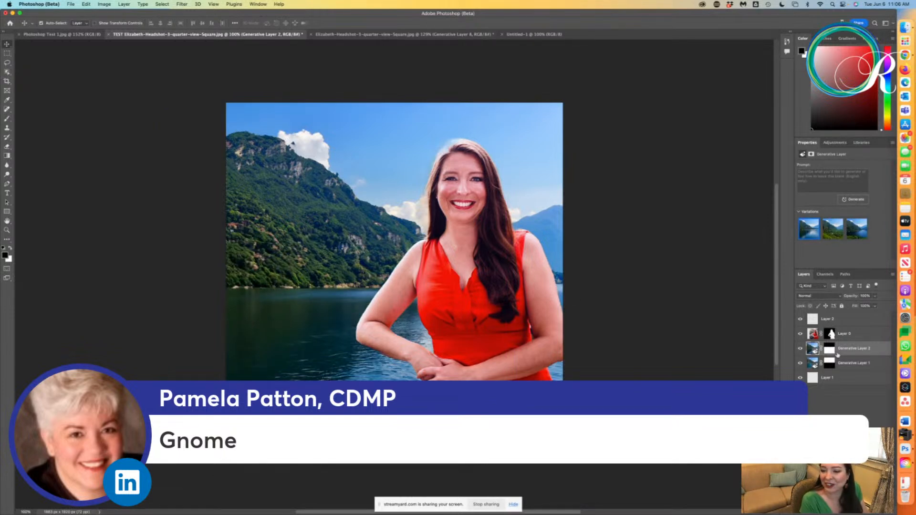
pyautogui.click(841, 323)
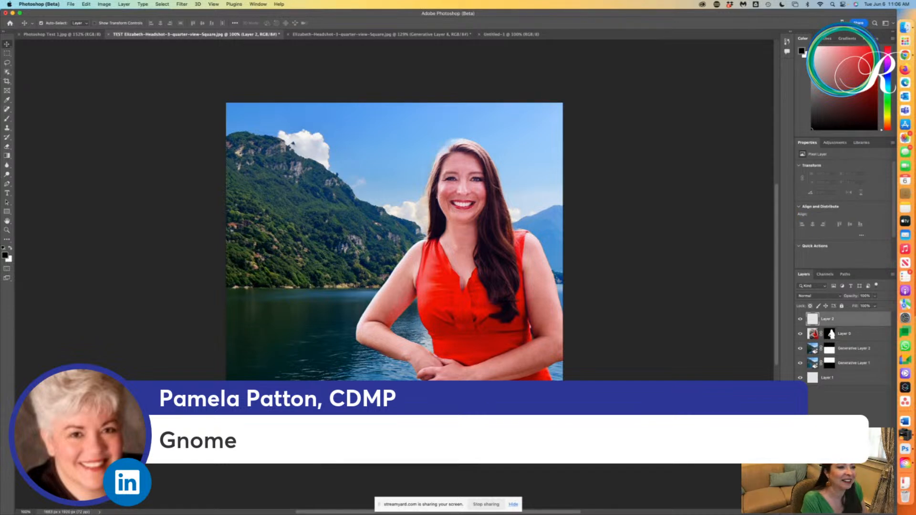
pyautogui.click(7, 62)
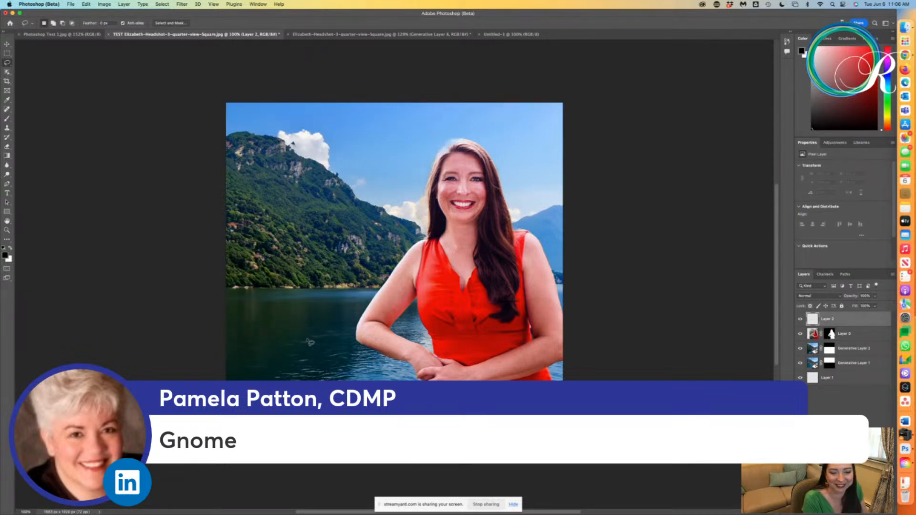
pyautogui.moveTo(309, 344)
pyautogui.mouseDown()
pyautogui.moveTo(379, 370)
pyautogui.moveTo(309, 340)
pyautogui.mouseUp()
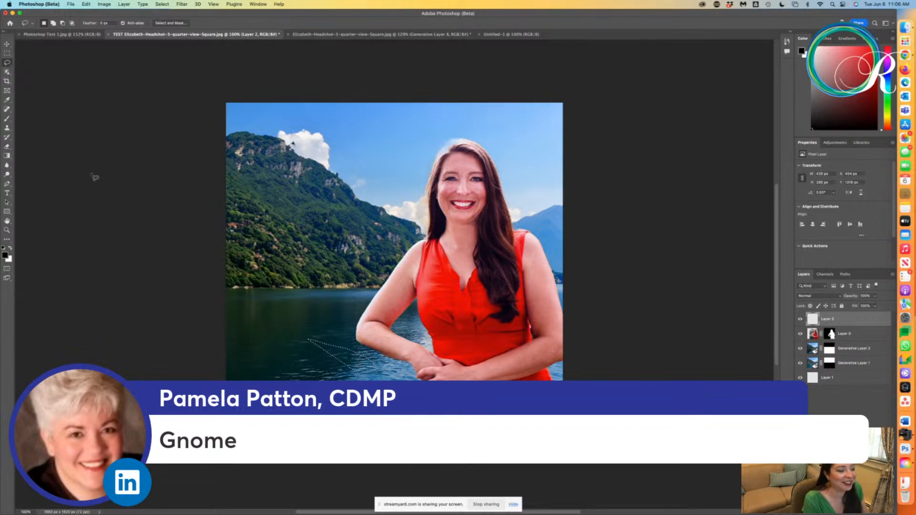
pyautogui.press('super+z')
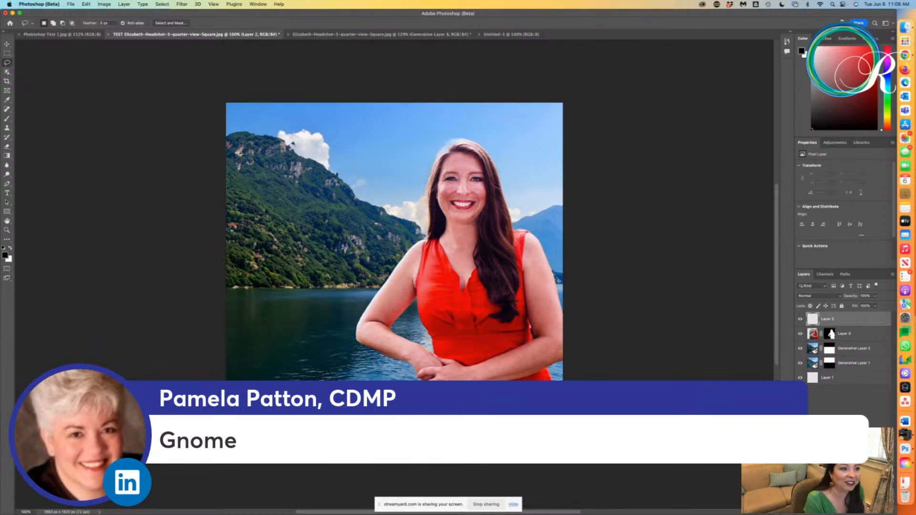
# Move the woman up so that her head sits just below the photo's upper edge
pyautogui.click(7, 44)
pyautogui.click(453, 288)
pyautogui.moveTo(453, 287); pyautogui.dragTo(450, 258)
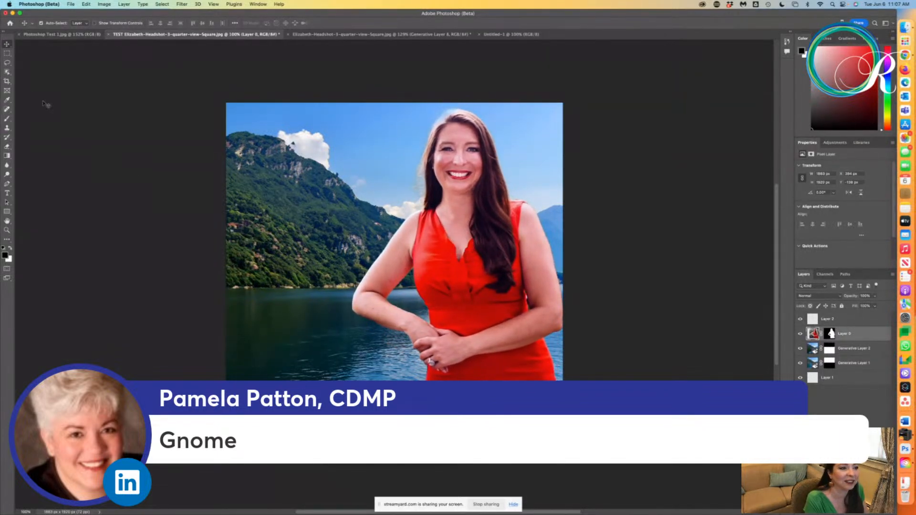
# Lasso the water below the woman's bent elbow and generate a fill with the prompt "Gnome", cancelling and restarting the first generation
pyautogui.click(6, 63)
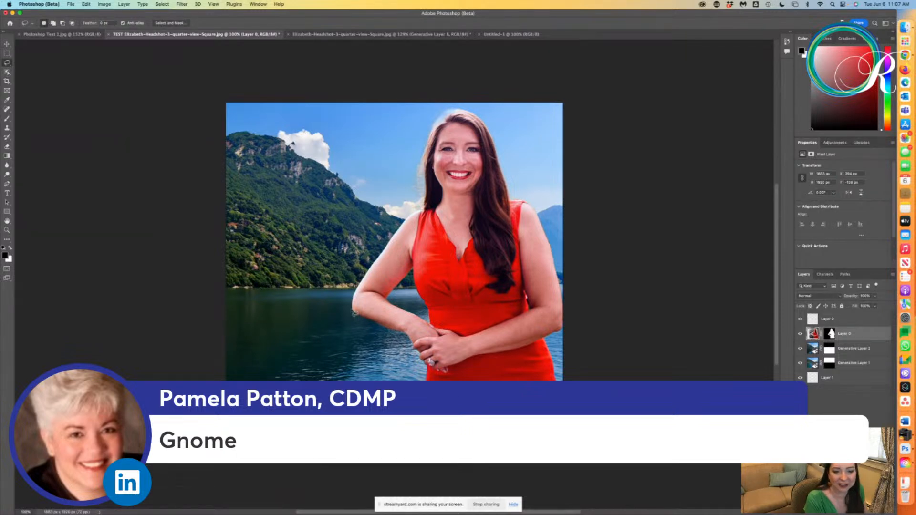
pyautogui.moveTo(351, 309)
pyautogui.mouseDown()
pyautogui.moveTo(260, 328)
pyautogui.moveTo(253, 354)
pyautogui.moveTo(373, 337)
pyautogui.moveTo(354, 310)
pyautogui.mouseUp()
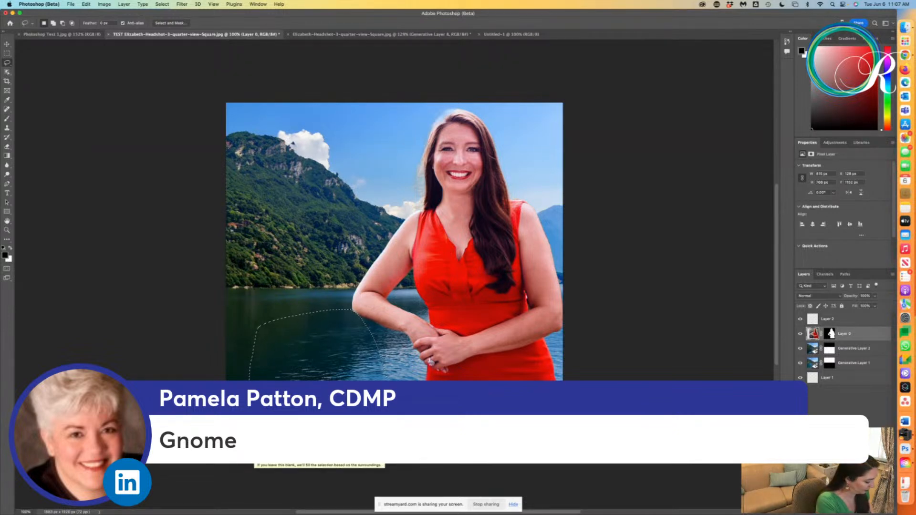
pyautogui.press('Return')
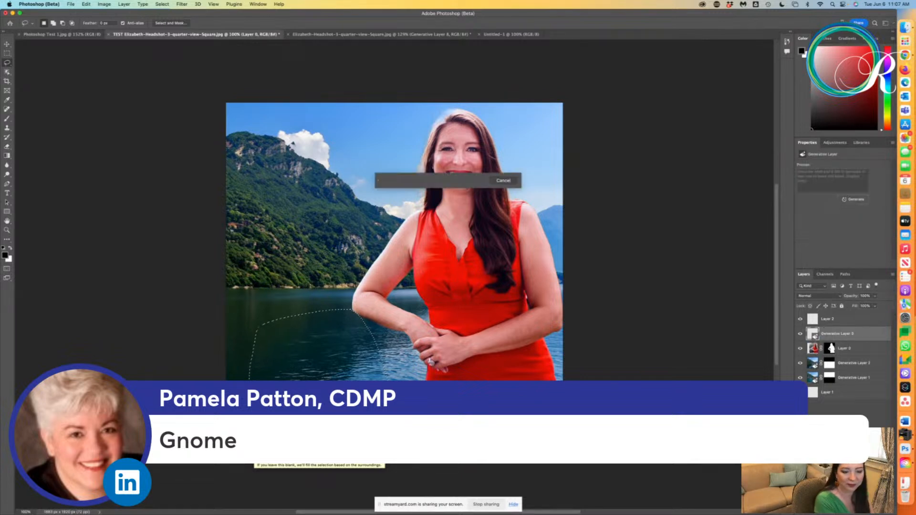
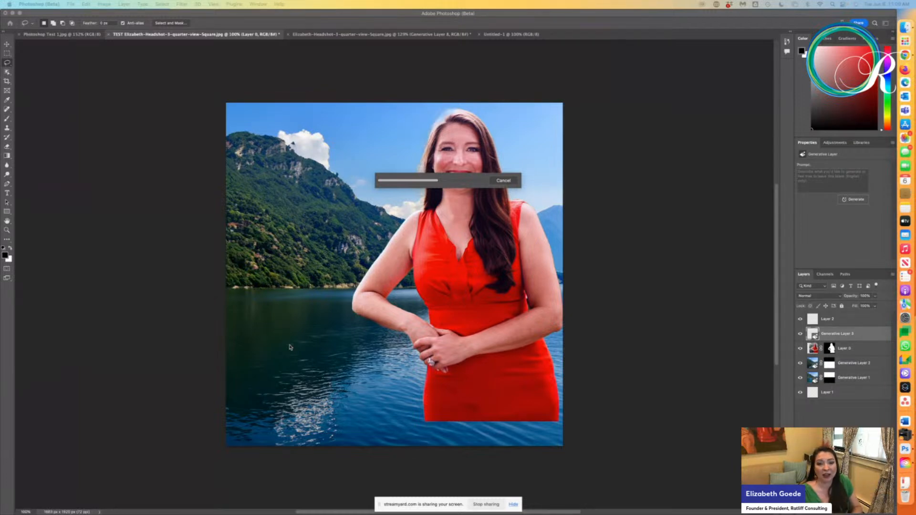
pyautogui.click(505, 181)
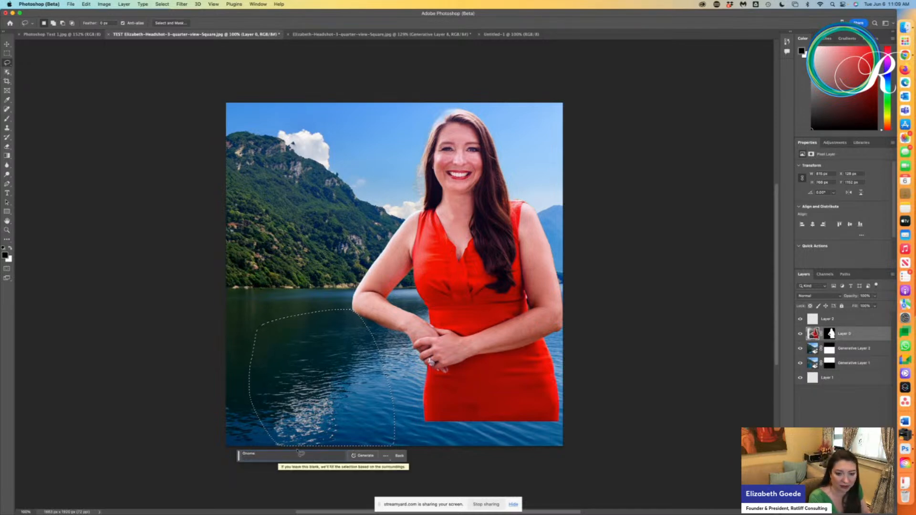
pyautogui.click(363, 455)
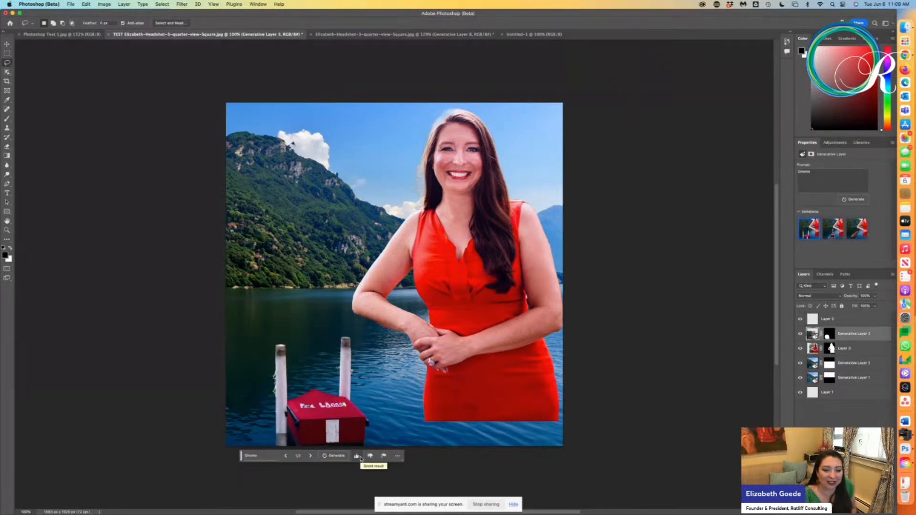
# Browse the "Gnome" fill variations, change the prompt to "Garden Gnome" and regenerate the fill
pyautogui.click(311, 456)
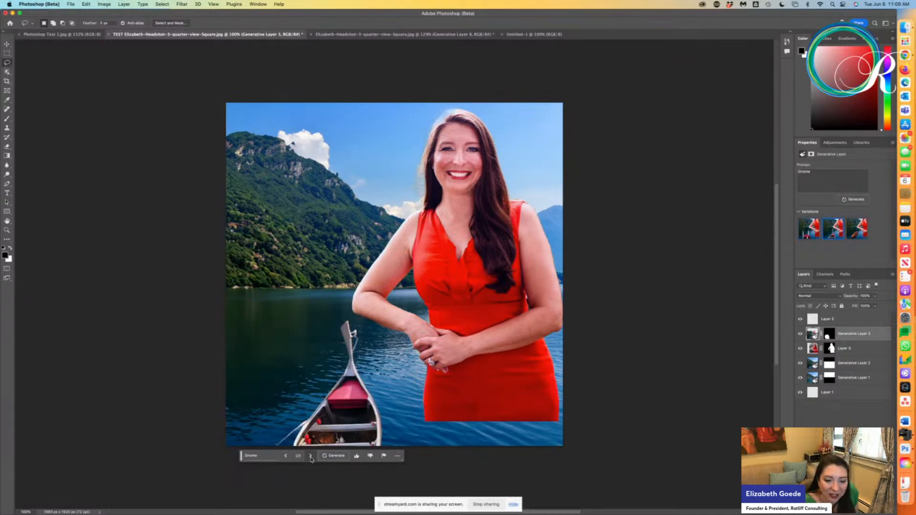
pyautogui.click(310, 457)
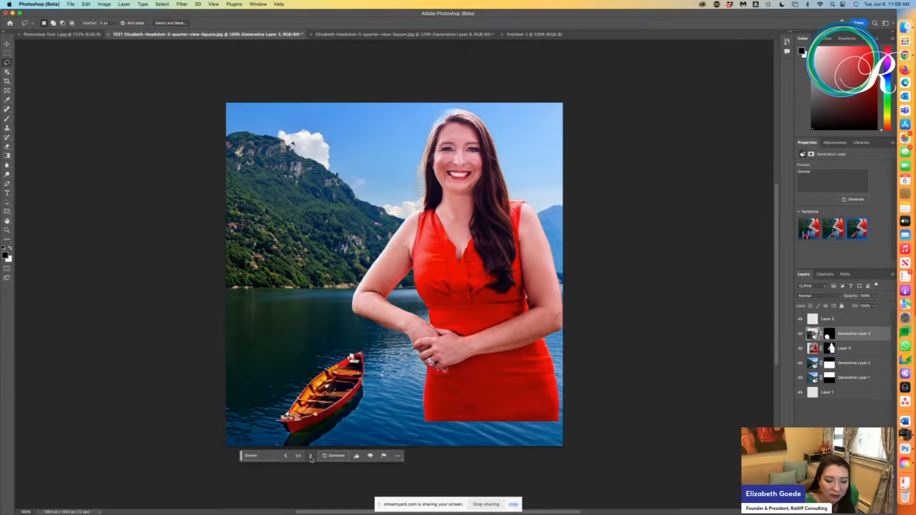
pyautogui.click(248, 457)
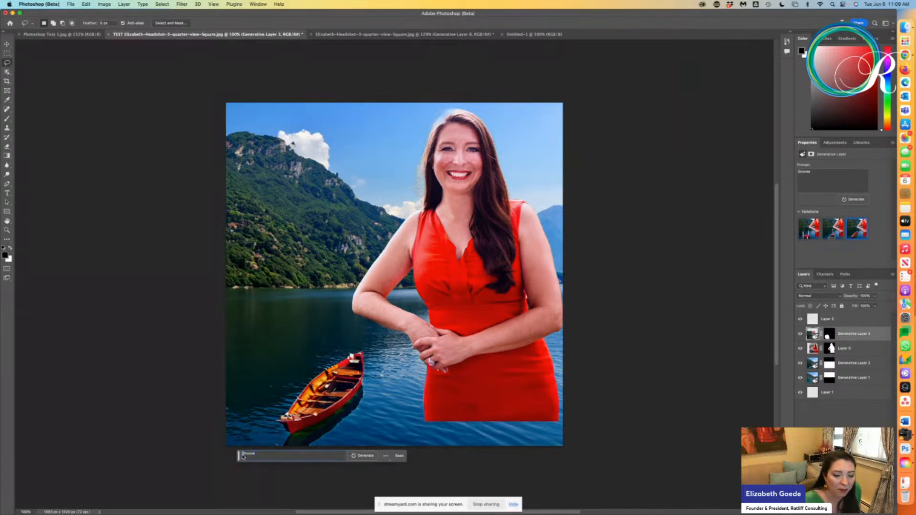
pyautogui.write('Garden')
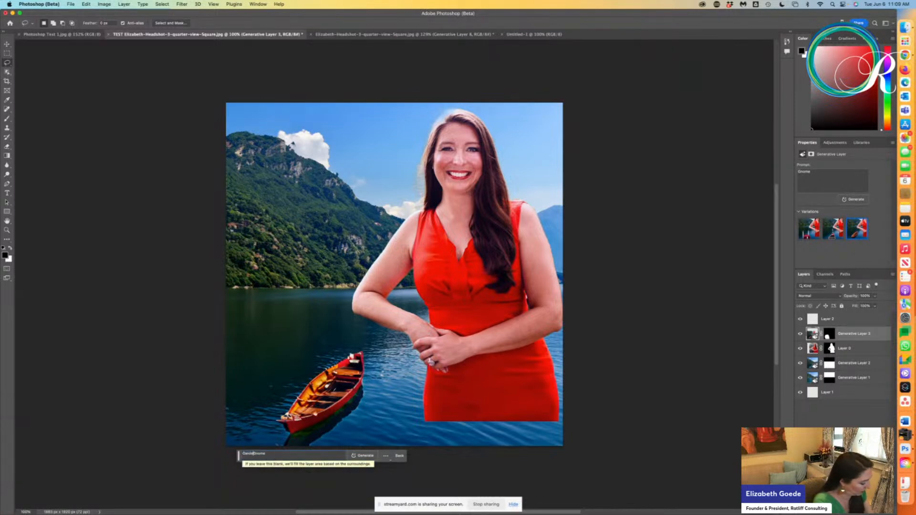
pyautogui.press('Return')
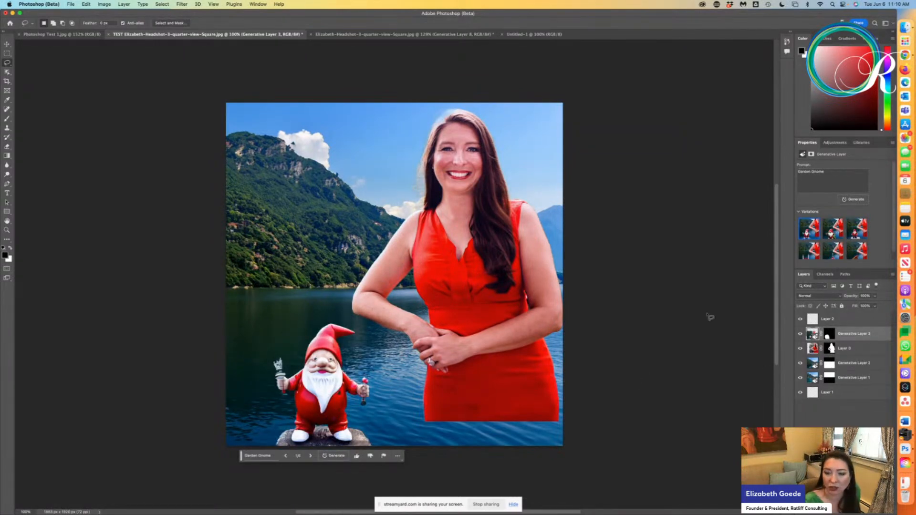
# Move the garden gnome slightly right towards the woman and place the woman's layer above the gnome's layer
pyautogui.click(7, 44)
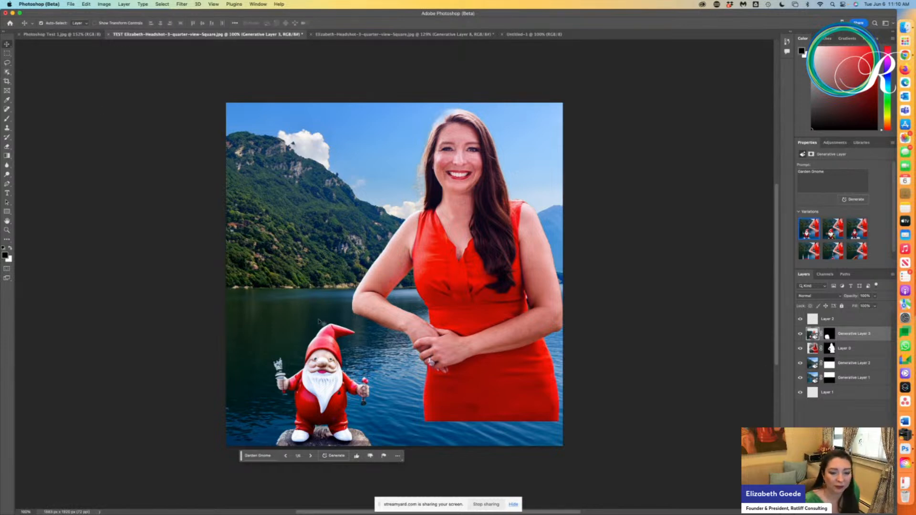
pyautogui.moveTo(332, 390); pyautogui.dragTo(359, 390)
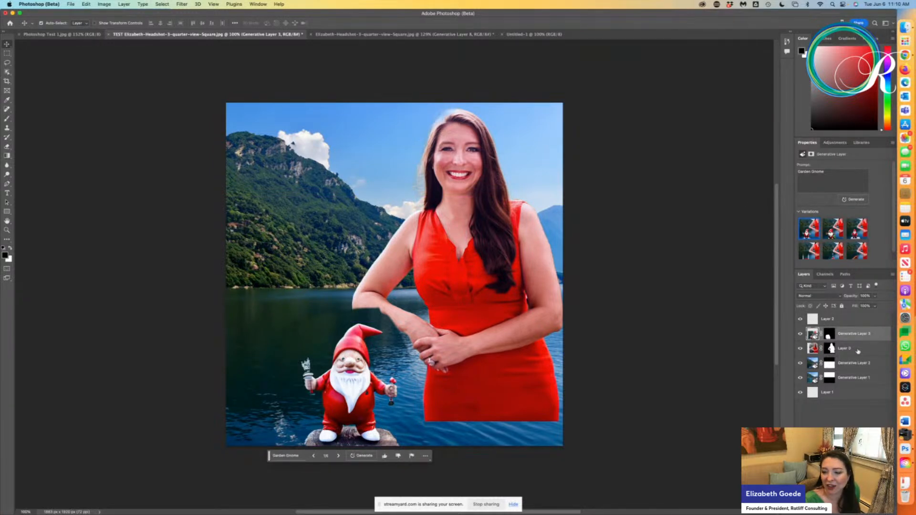
pyautogui.moveTo(860, 349); pyautogui.dragTo(857, 333)
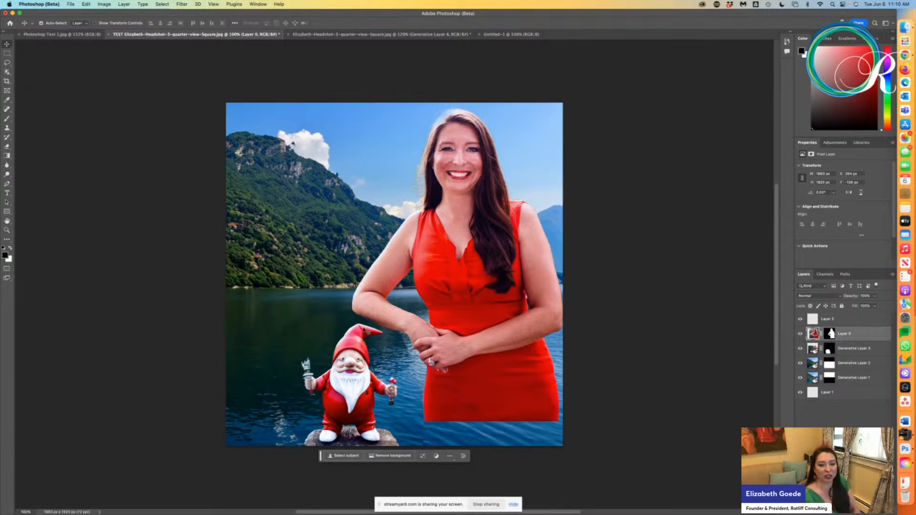
# Compare the gnome layer's fill variations and choose the second "Garden Gnome" variation, the one holding flowers
pyautogui.click(331, 401)
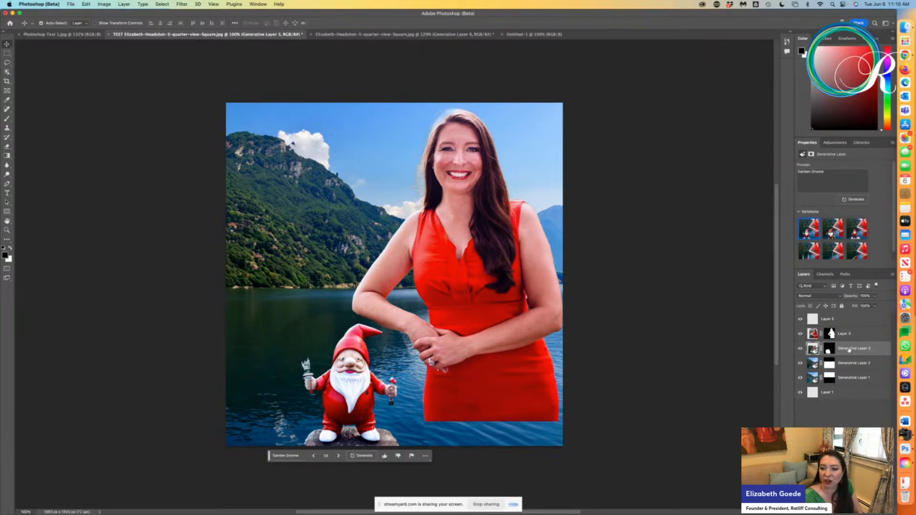
pyautogui.click(343, 454)
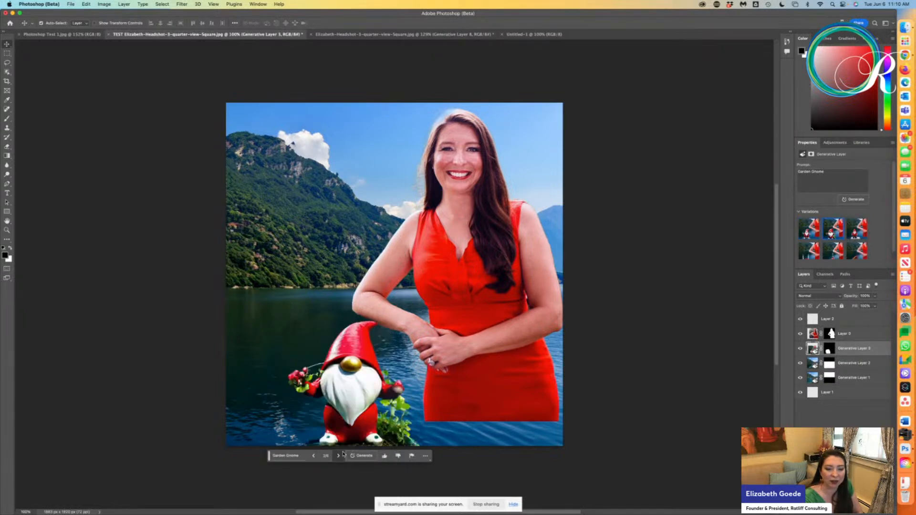
pyautogui.click(342, 454)
pyautogui.click(315, 457)
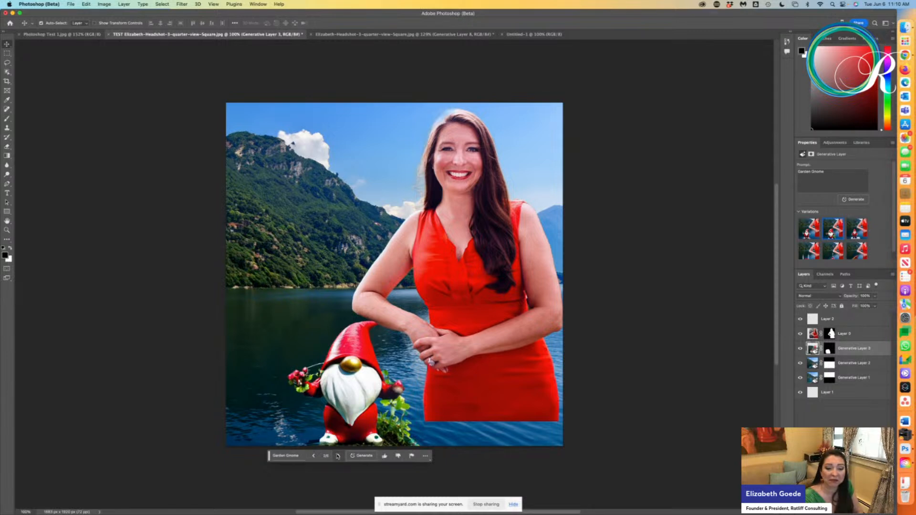
pyautogui.click(337, 456)
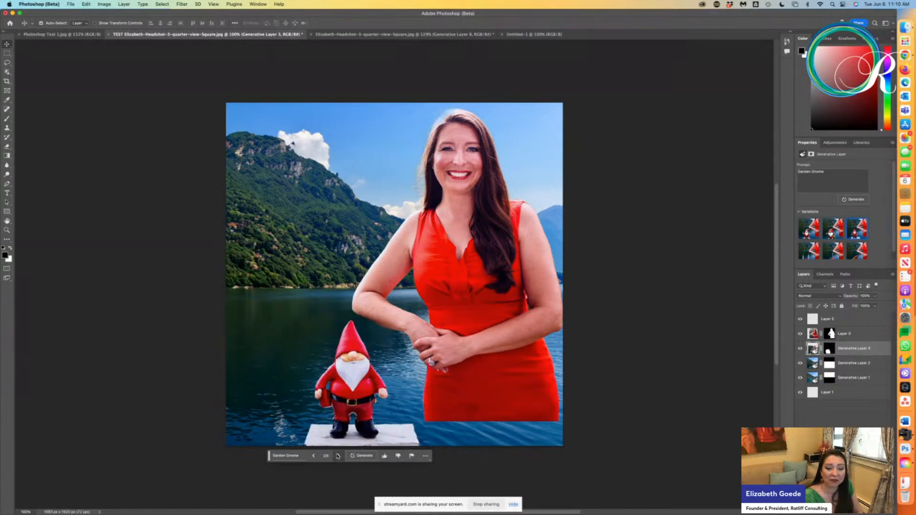
pyautogui.click(313, 456)
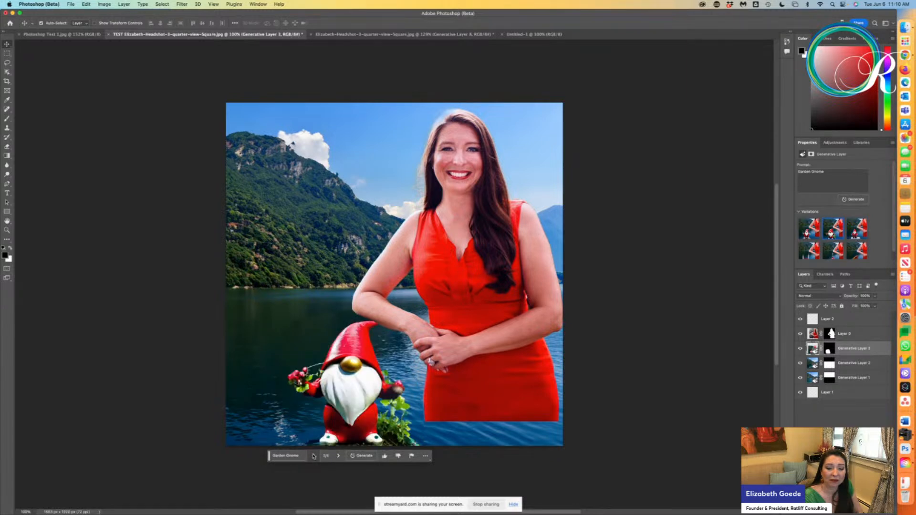
pyautogui.click(314, 455)
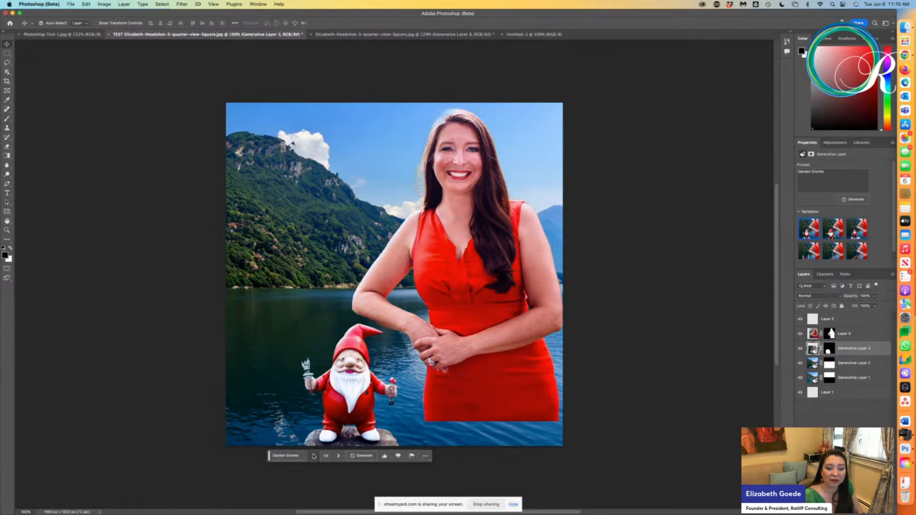
pyautogui.click(314, 455)
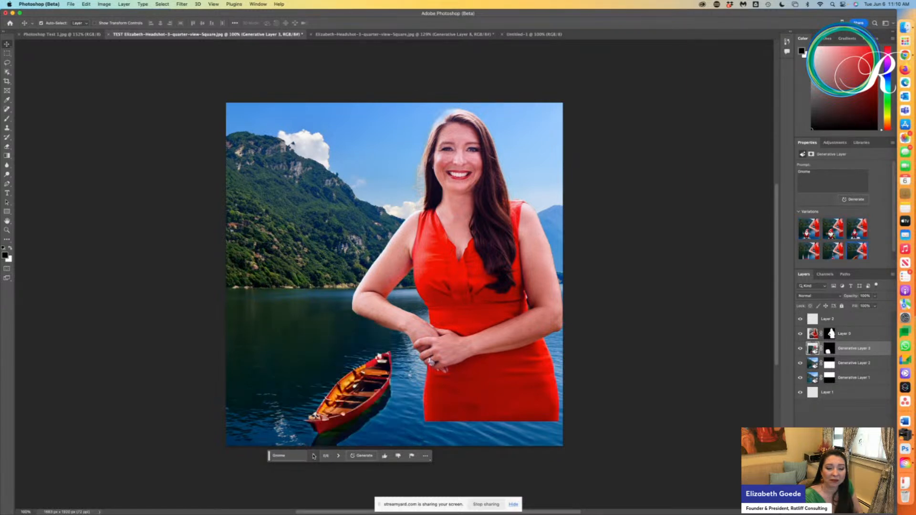
pyautogui.click(339, 456)
pyautogui.click(342, 459)
pyautogui.click(342, 458)
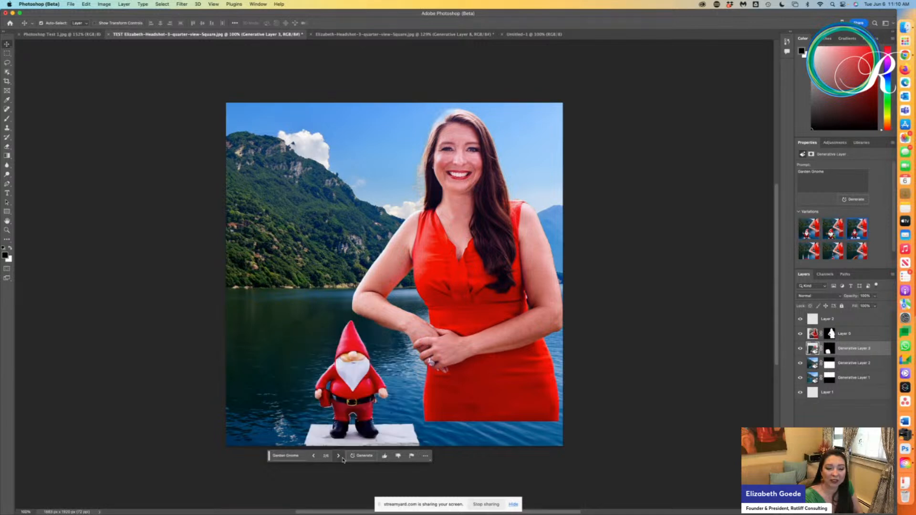
pyautogui.click(313, 456)
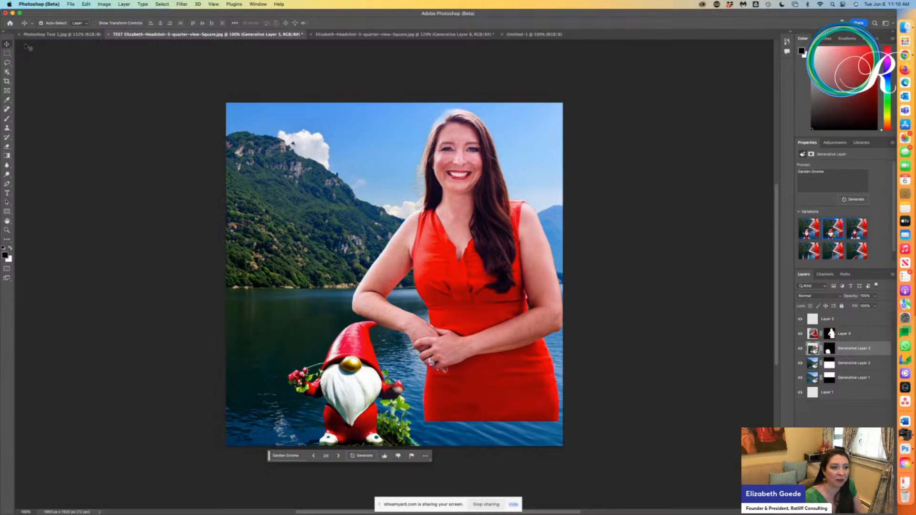
# Lasso the mismatched water between the photo's left edge and the gnome and generate a fill with an empty prompt
pyautogui.click(7, 63)
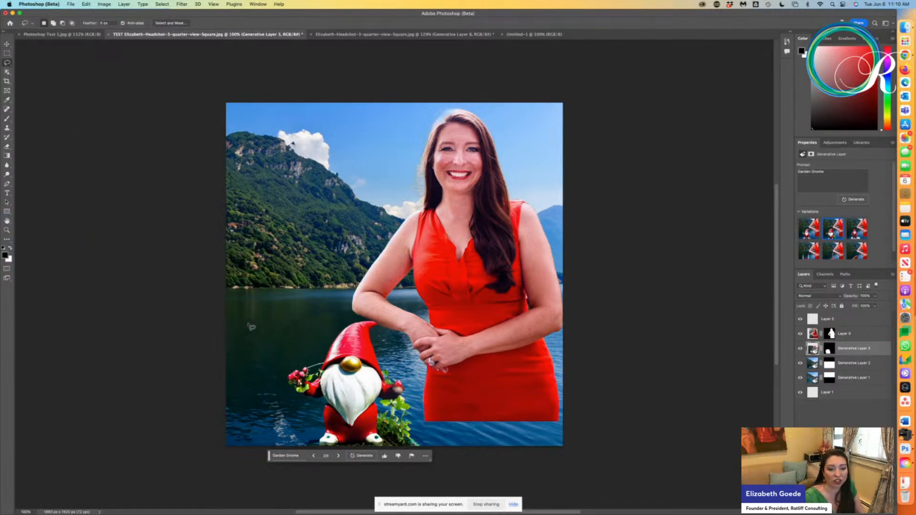
pyautogui.moveTo(247, 325)
pyautogui.mouseDown()
pyautogui.moveTo(287, 332)
pyautogui.moveTo(279, 371)
pyautogui.moveTo(305, 436)
pyautogui.mouseUp()
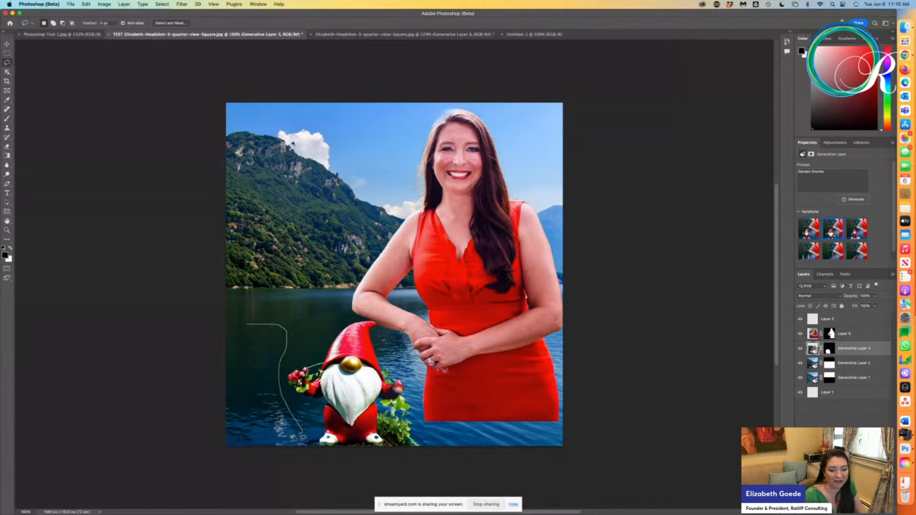
pyautogui.moveTo(303, 447)
pyautogui.mouseDown()
pyautogui.moveTo(240, 445)
pyautogui.moveTo(226, 411)
pyautogui.moveTo(242, 363)
pyautogui.mouseUp()
pyautogui.moveTo(253, 331); pyautogui.dragTo(249, 326)
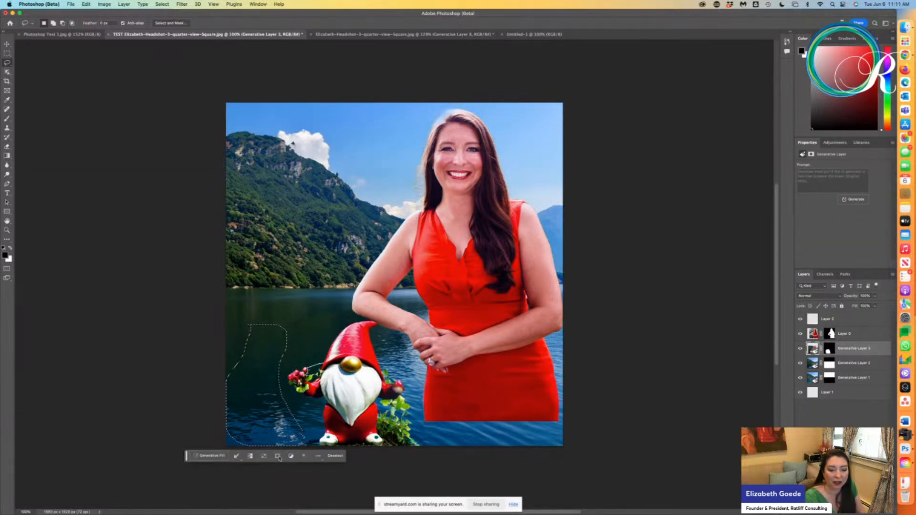
pyautogui.click(213, 457)
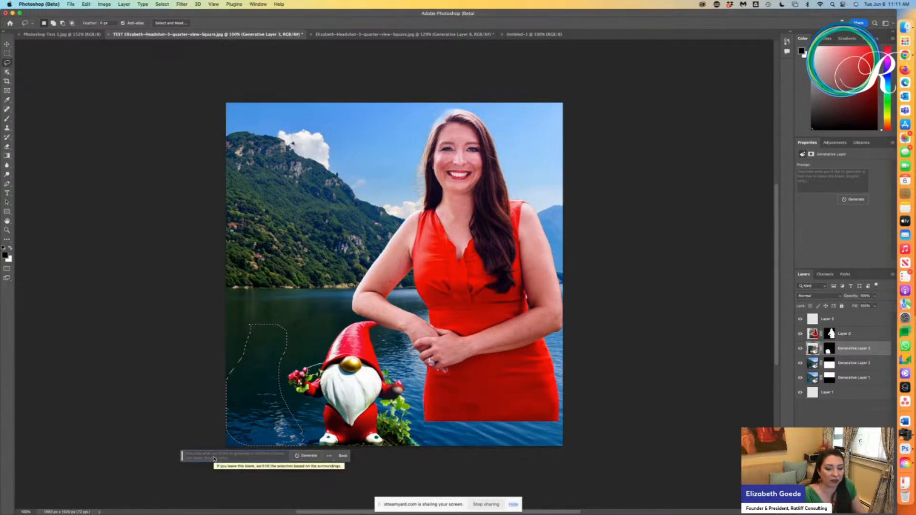
pyautogui.click(306, 456)
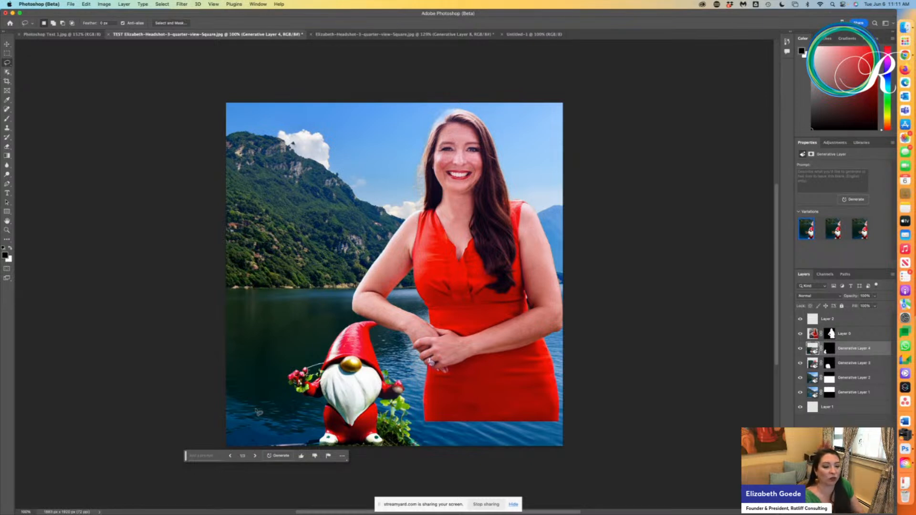
# Compare the variations of the water fill beside the gnome and choose the third one
pyautogui.click(254, 456)
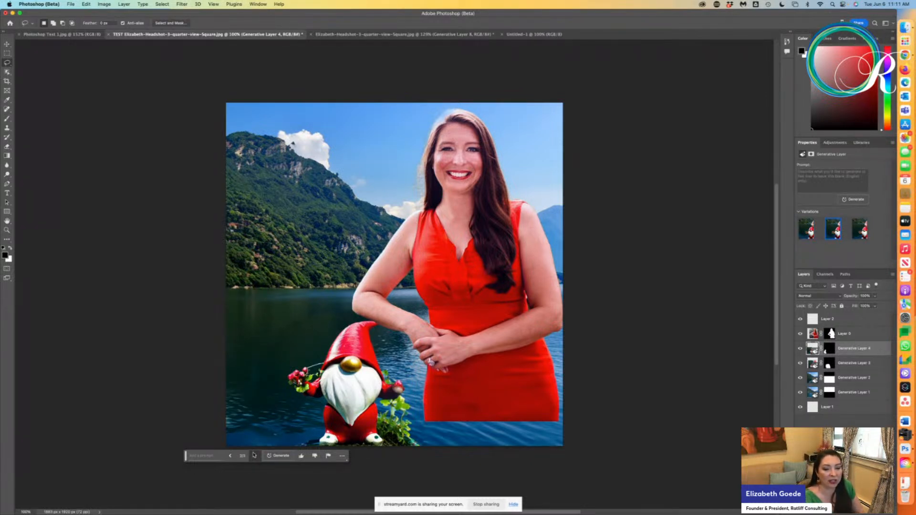
pyautogui.click(254, 455)
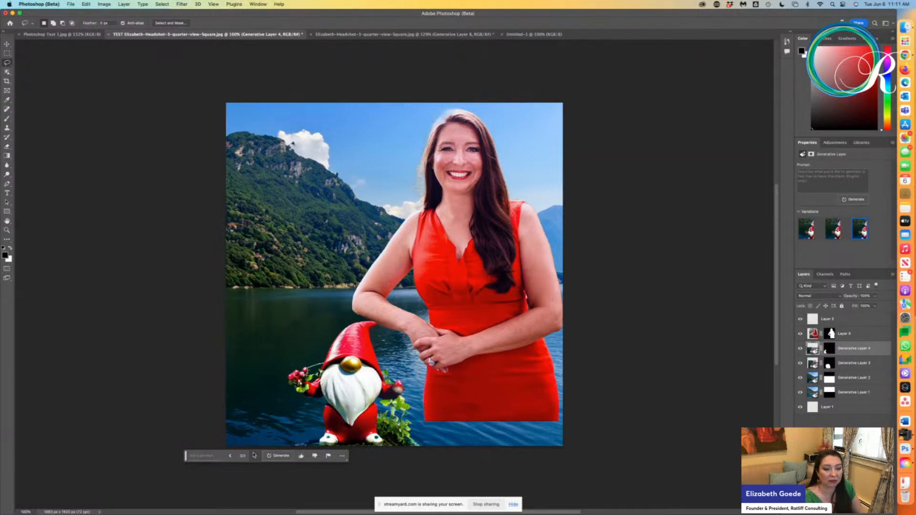
pyautogui.click(255, 456)
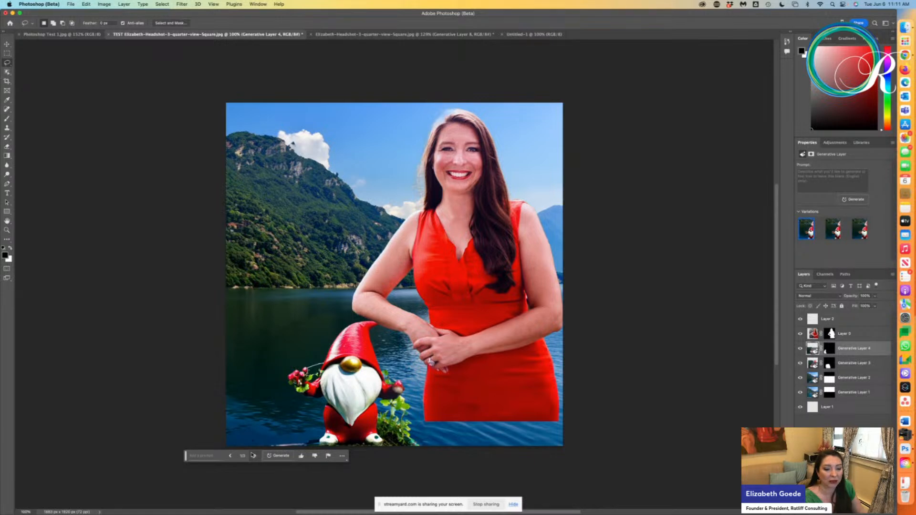
pyautogui.click(230, 456)
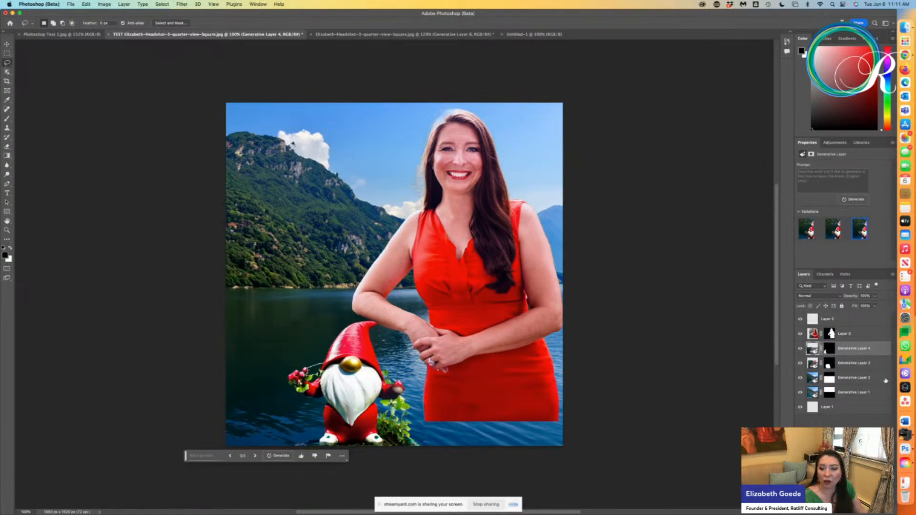
# On the woman's layer, lasso the dress's lower part and the water below it, and generate a fill with an empty prompt
pyautogui.click(869, 333)
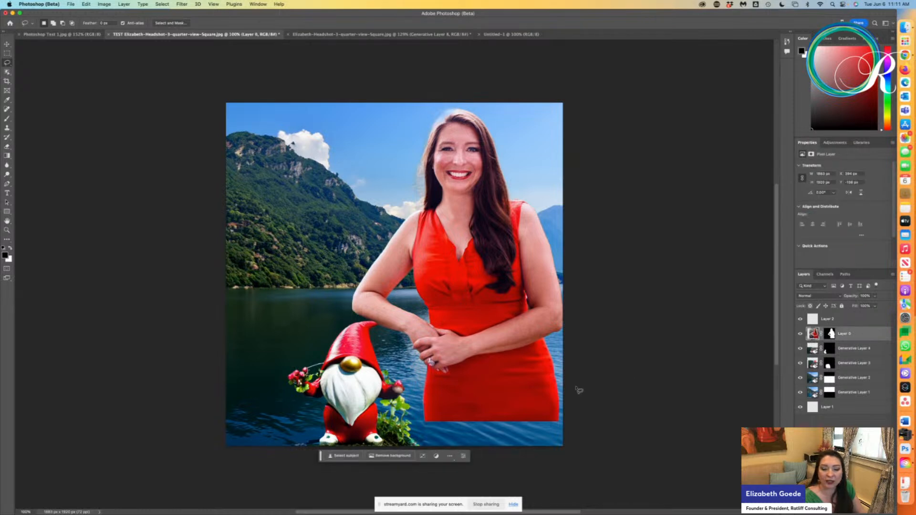
pyautogui.moveTo(563, 390)
pyautogui.mouseDown()
pyautogui.moveTo(452, 397)
pyautogui.moveTo(418, 410)
pyautogui.moveTo(419, 433)
pyautogui.moveTo(438, 453)
pyautogui.moveTo(473, 462)
pyautogui.moveTo(588, 458)
pyautogui.moveTo(597, 382)
pyautogui.mouseUp()
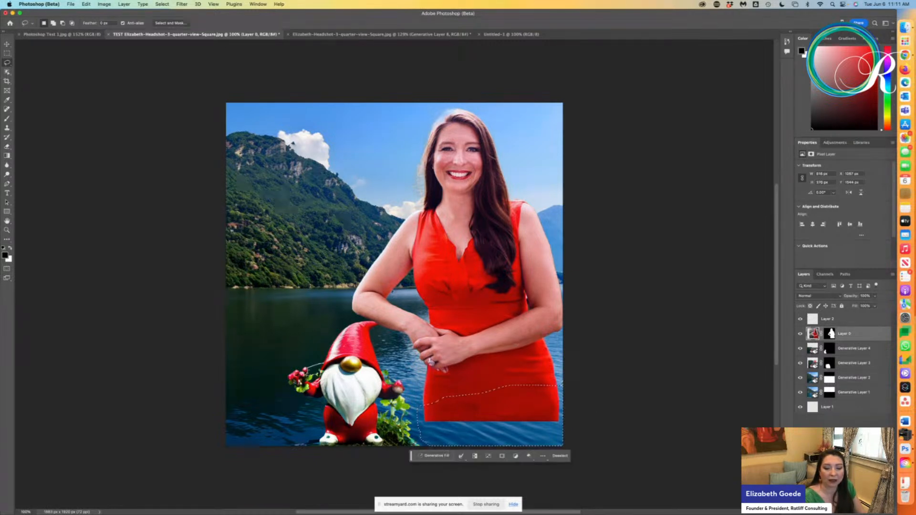
pyautogui.click(434, 456)
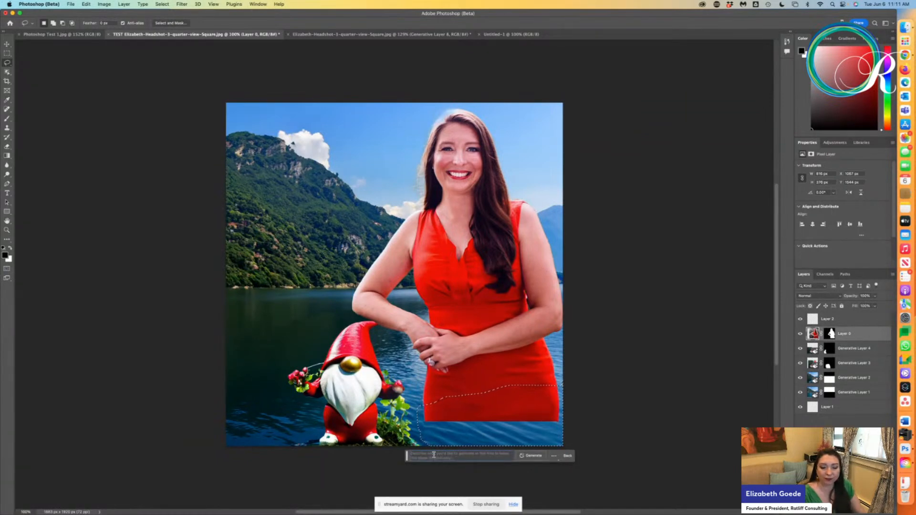
pyautogui.click(533, 457)
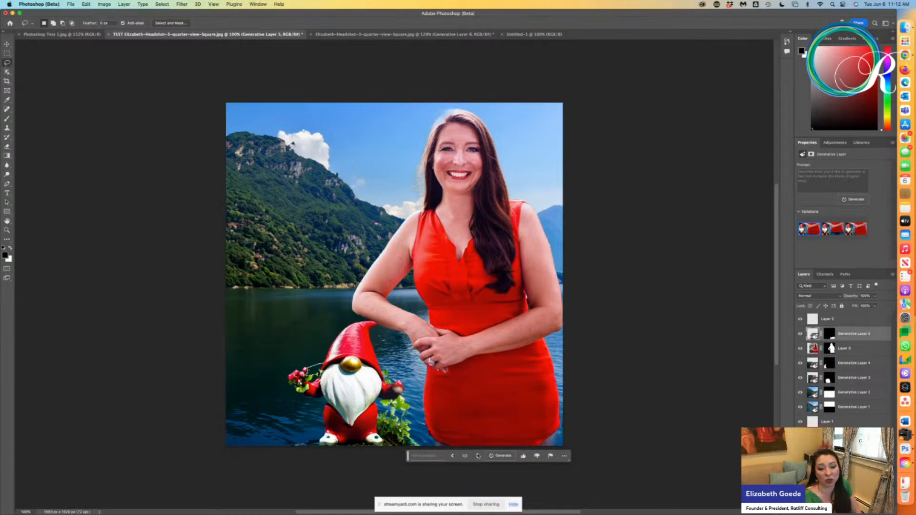
# Compare the dress fill variations and choose the third one, which extends the red dress straight down to the photo's lower edge
pyautogui.click(479, 457)
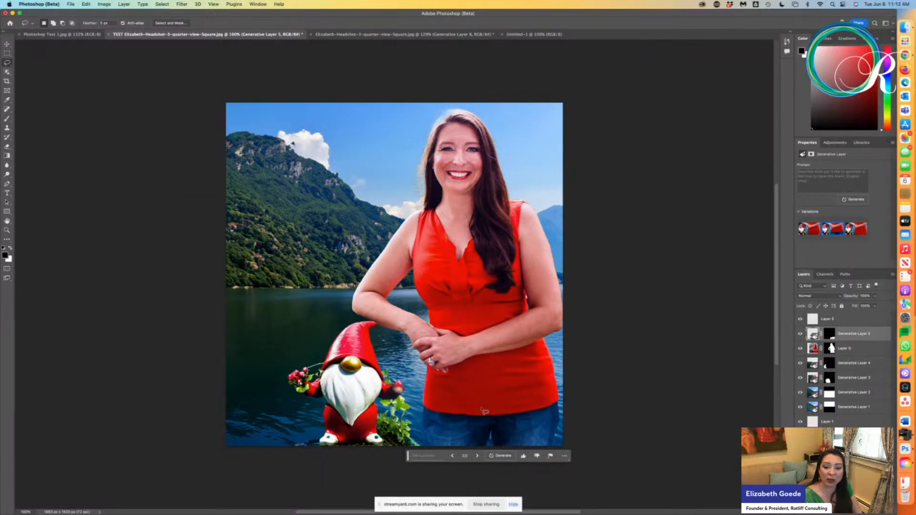
pyautogui.click(478, 457)
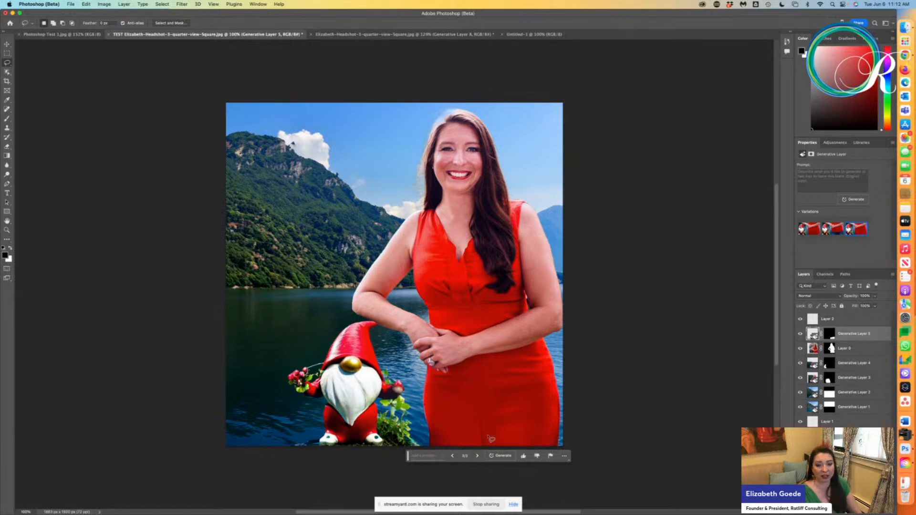
pyautogui.click(454, 456)
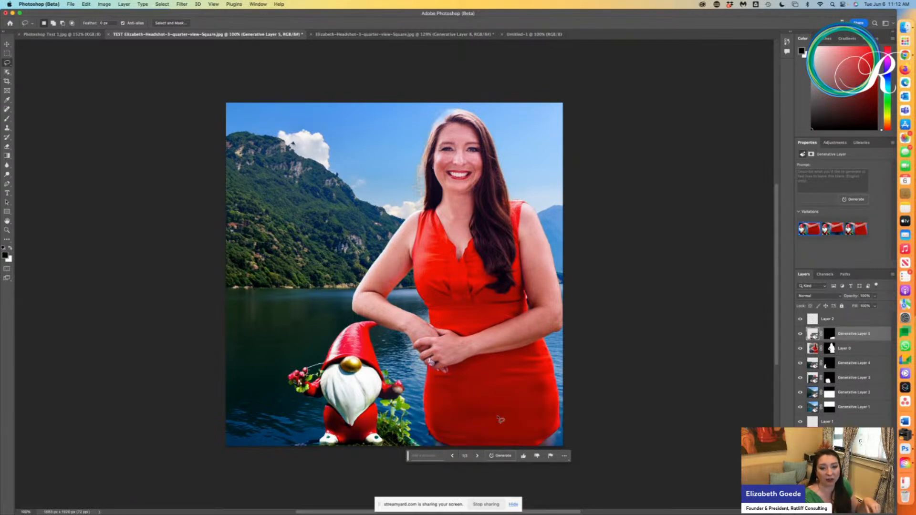
pyautogui.click(477, 457)
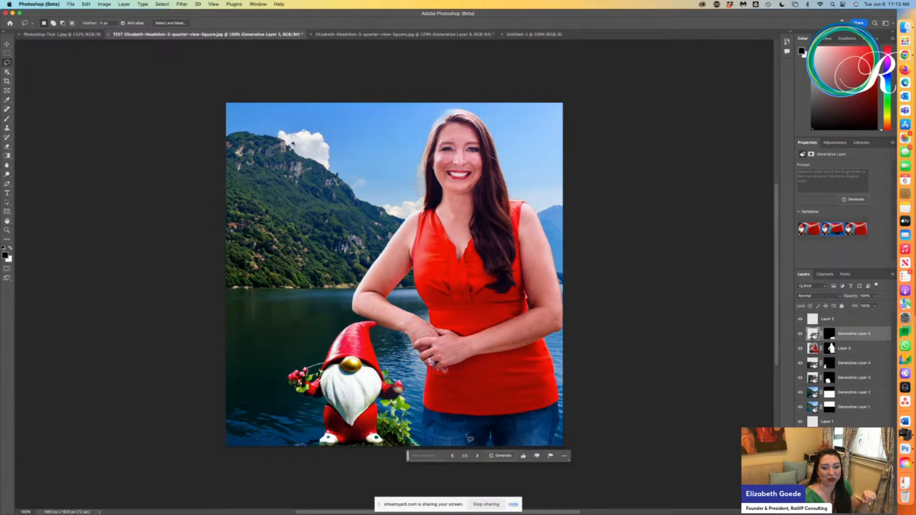
pyautogui.click(477, 456)
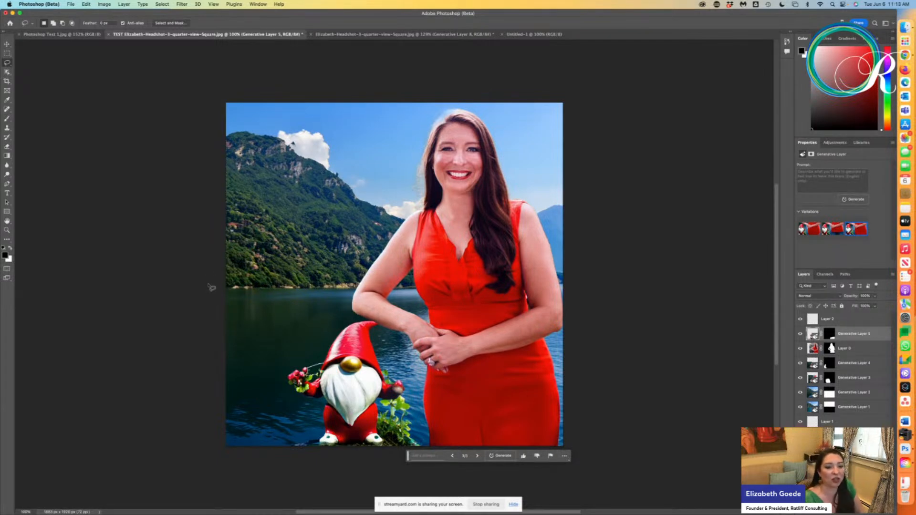
# Select the lake-and-mountain background layer Generative Layer 2 and hide the dress fill, woman, water fill and gnome layers above it
pyautogui.click(860, 397)
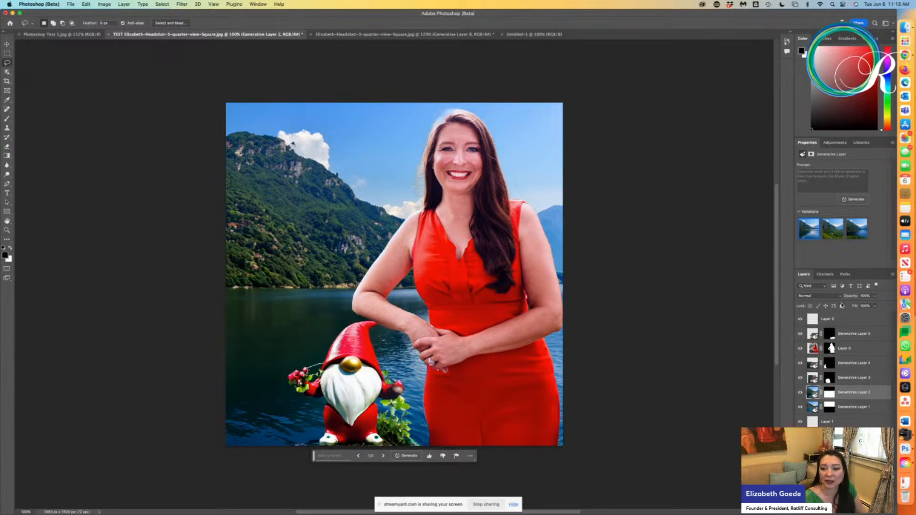
pyautogui.click(801, 334)
pyautogui.click(801, 349)
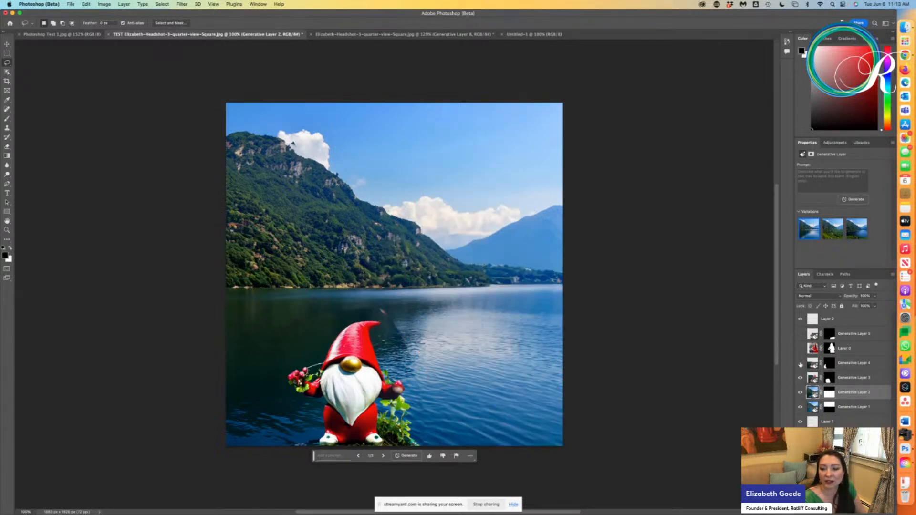
pyautogui.click(801, 364)
pyautogui.click(801, 380)
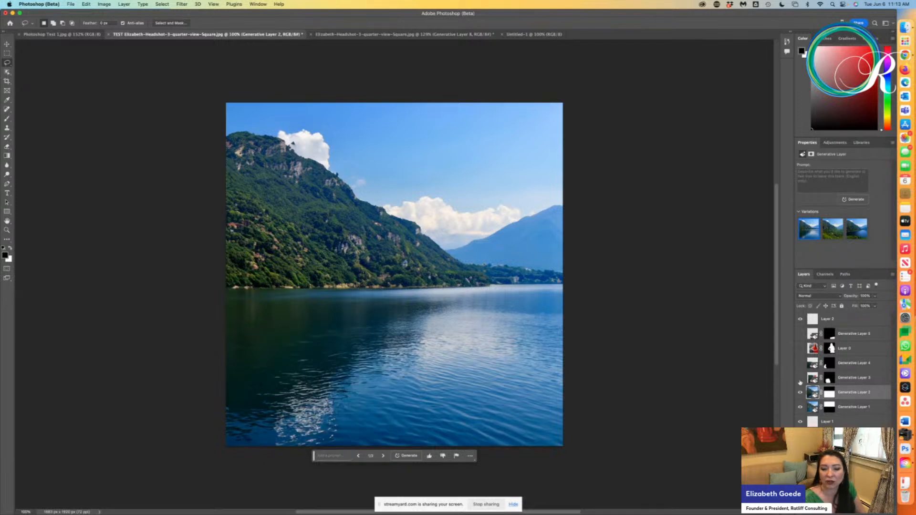
# Marquee-select the photo's full width from its upper edge to just above the shoreline and generate a fill with the prompt "Make the sky A sunset"
pyautogui.moveTo(194, 85)
pyautogui.mouseDown()
pyautogui.moveTo(283, 80)
pyautogui.moveTo(499, 104)
pyautogui.moveTo(574, 124)
pyautogui.mouseUp()
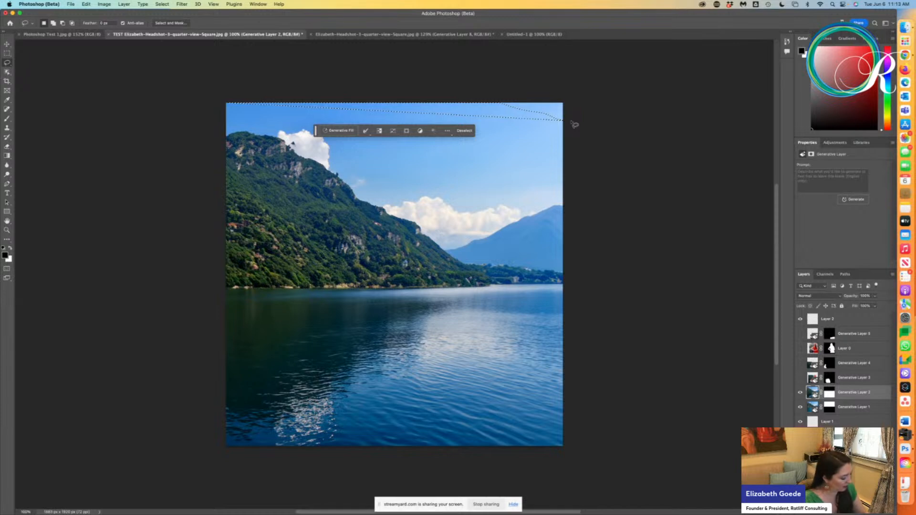
pyautogui.press('super+d')
pyautogui.click(7, 53)
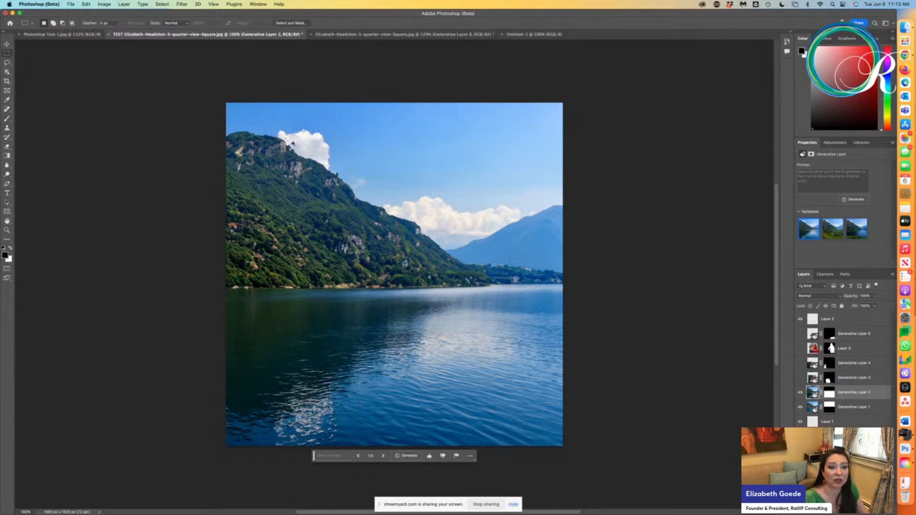
pyautogui.moveTo(223, 101); pyautogui.dragTo(570, 255)
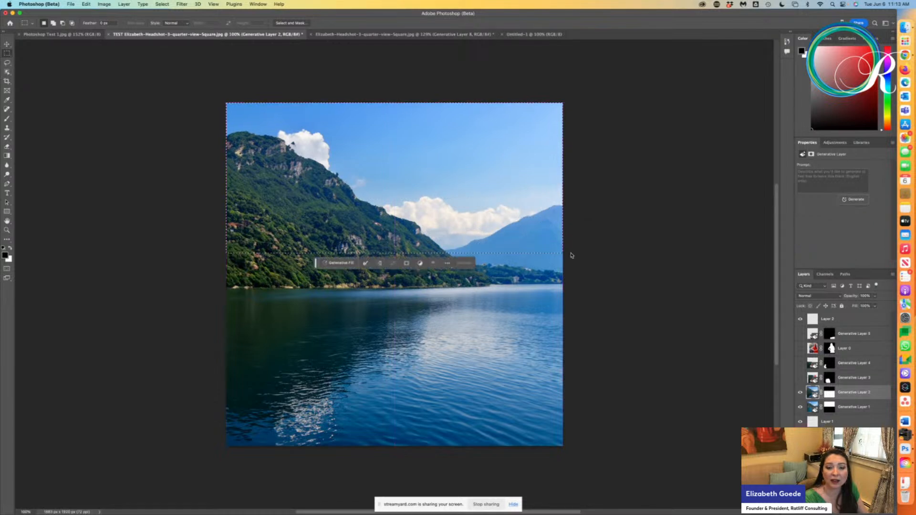
pyautogui.click(338, 263)
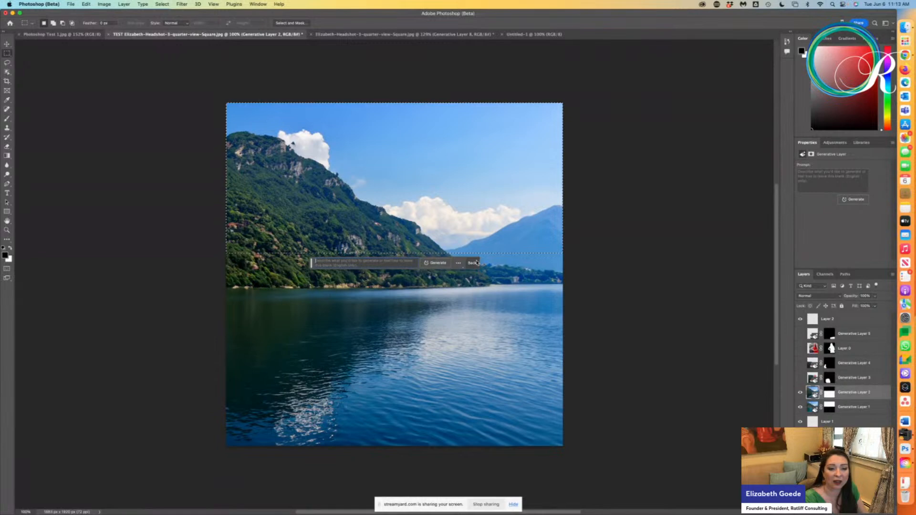
pyautogui.write('Make t')
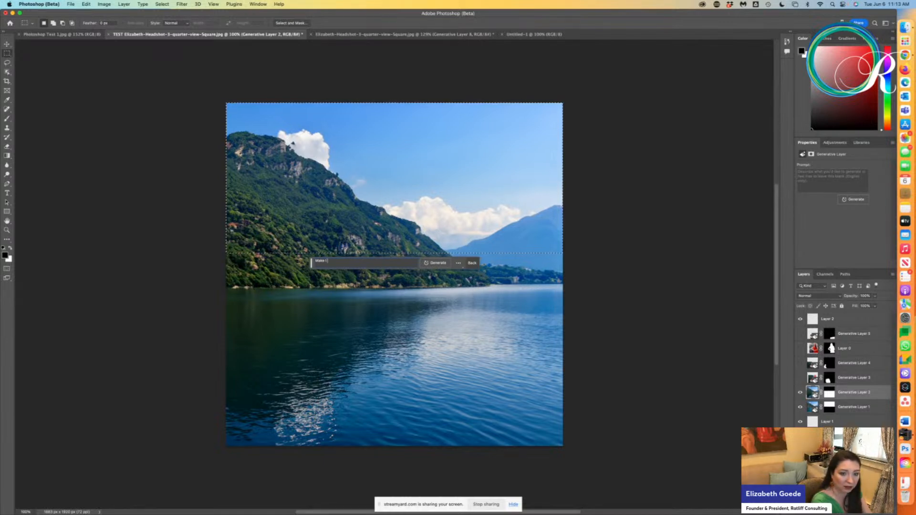
pyautogui.write('A')
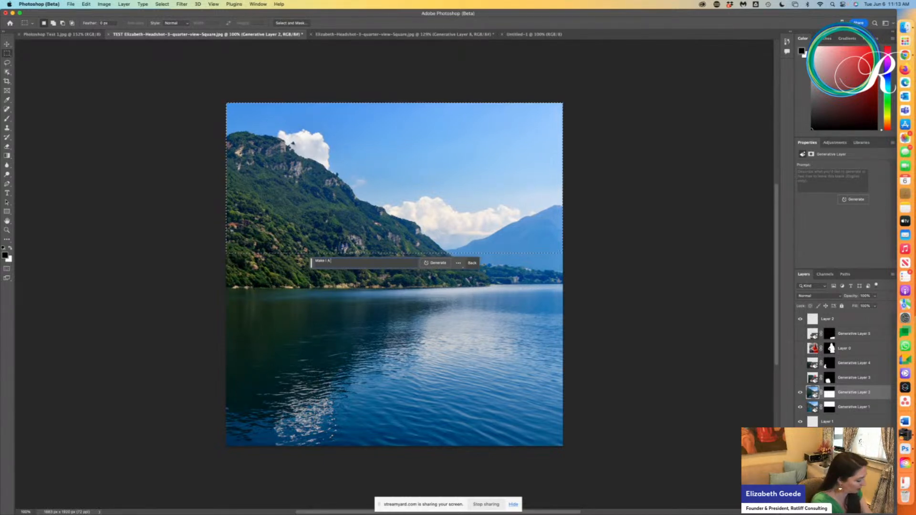
pyautogui.write(' sunse')
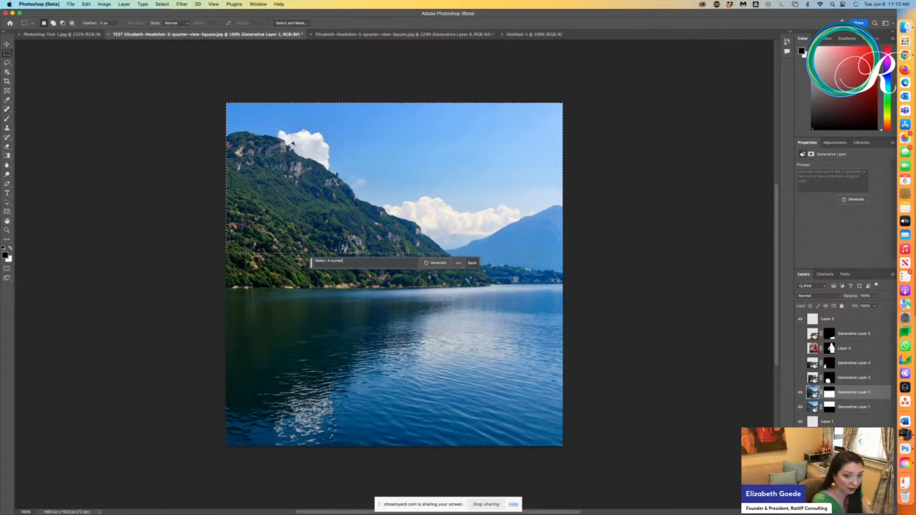
pyautogui.write('t')
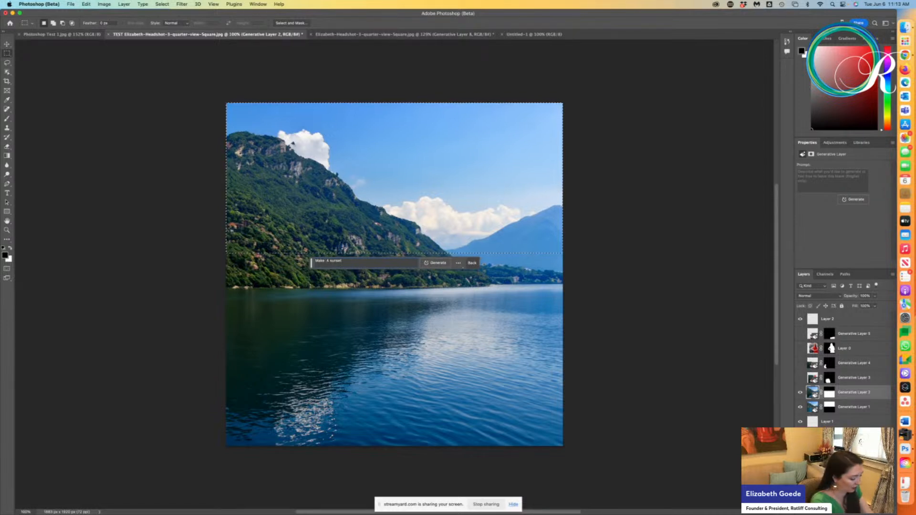
pyautogui.write('the sky')
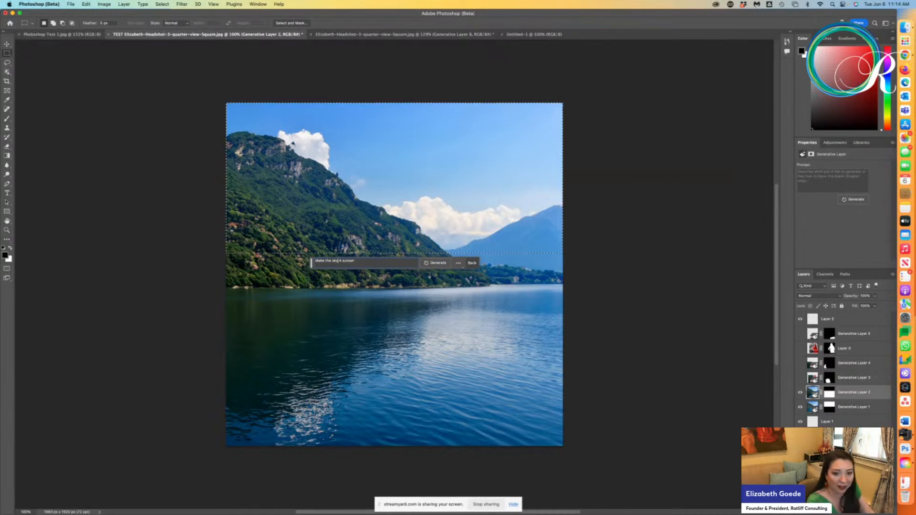
pyautogui.click(434, 263)
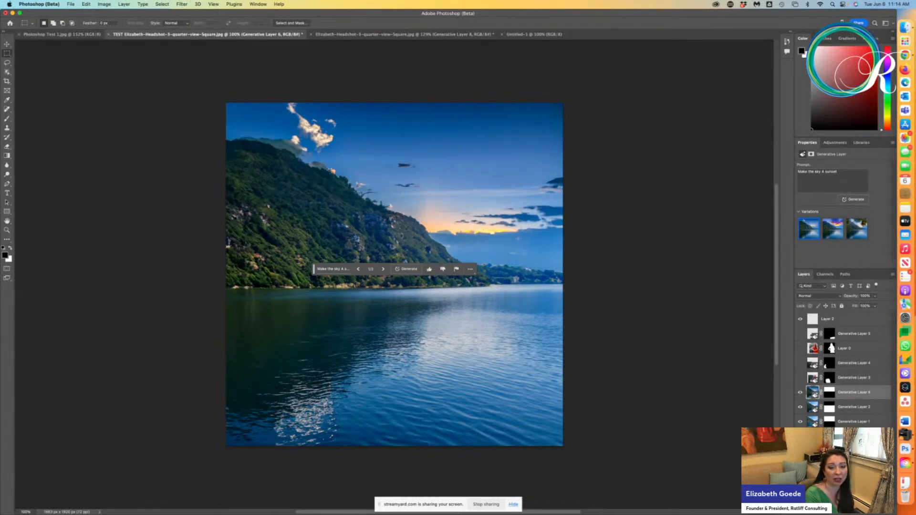
# Compare the three sunset variations, and undo the generated fill together with its rectangular selection
pyautogui.click(383, 270)
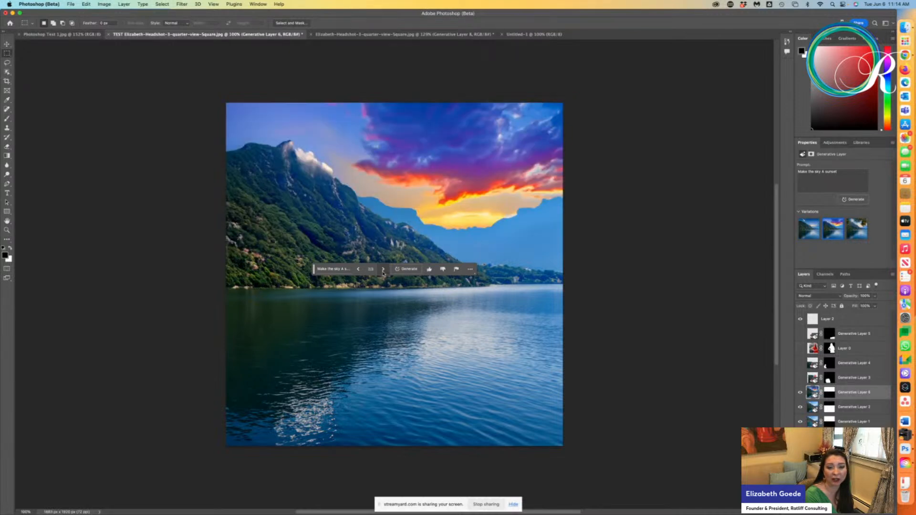
pyautogui.click(383, 270)
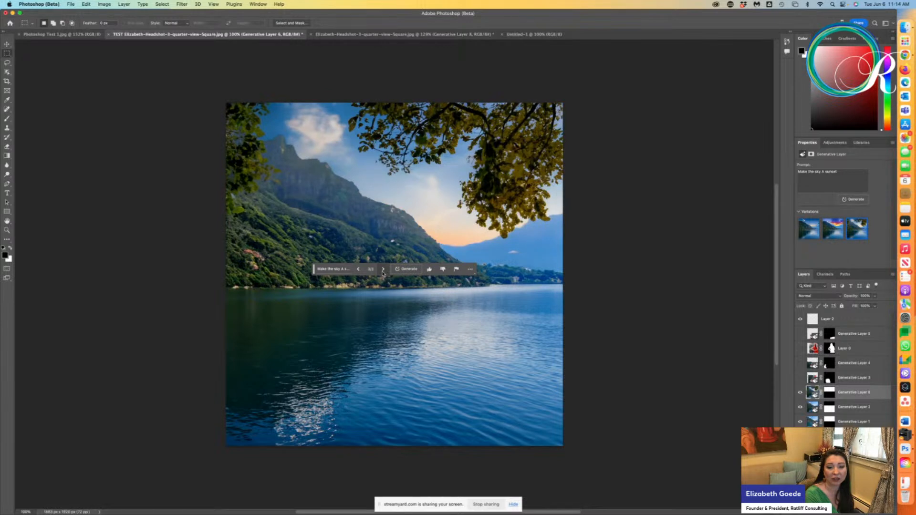
pyautogui.click(383, 271)
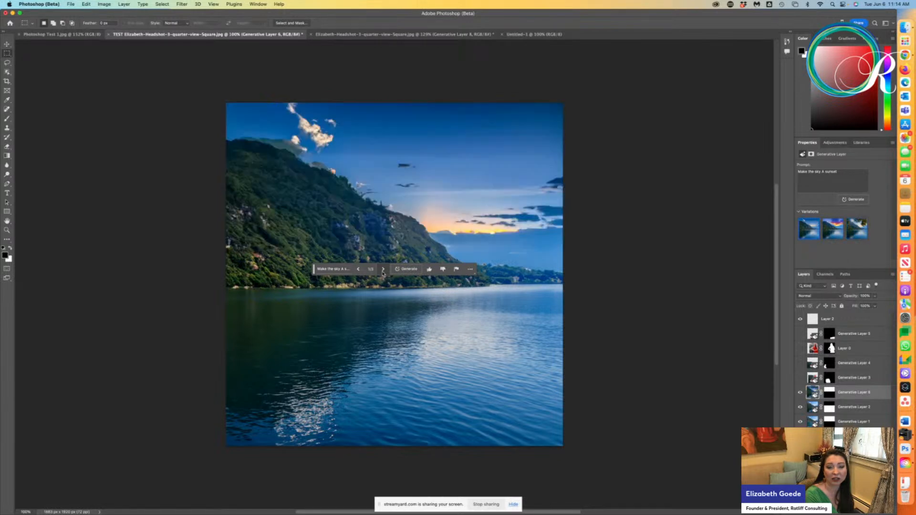
pyautogui.click(383, 271)
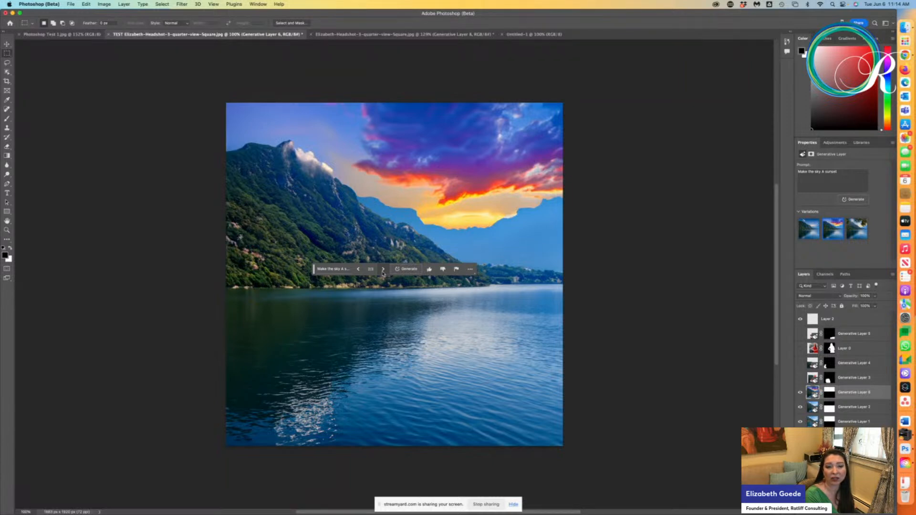
pyautogui.click(383, 271)
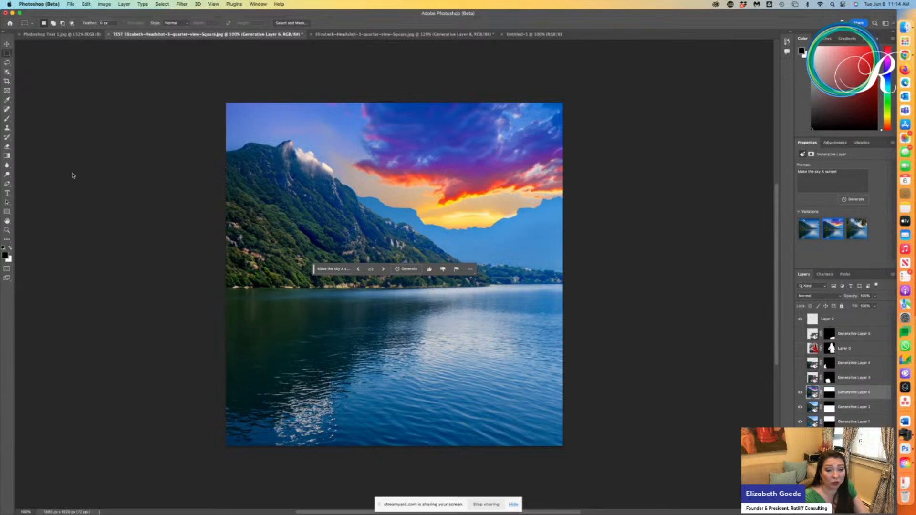
pyautogui.press('super+z')
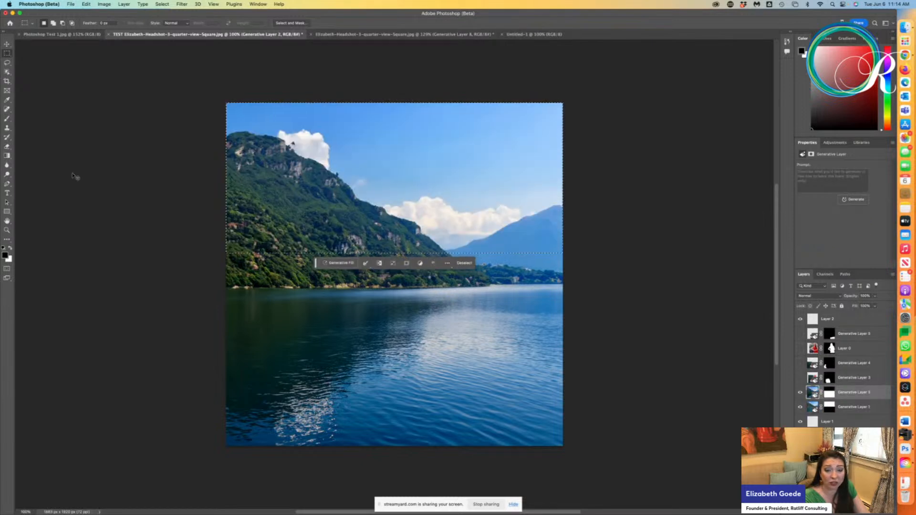
pyautogui.press('super+shift+z')
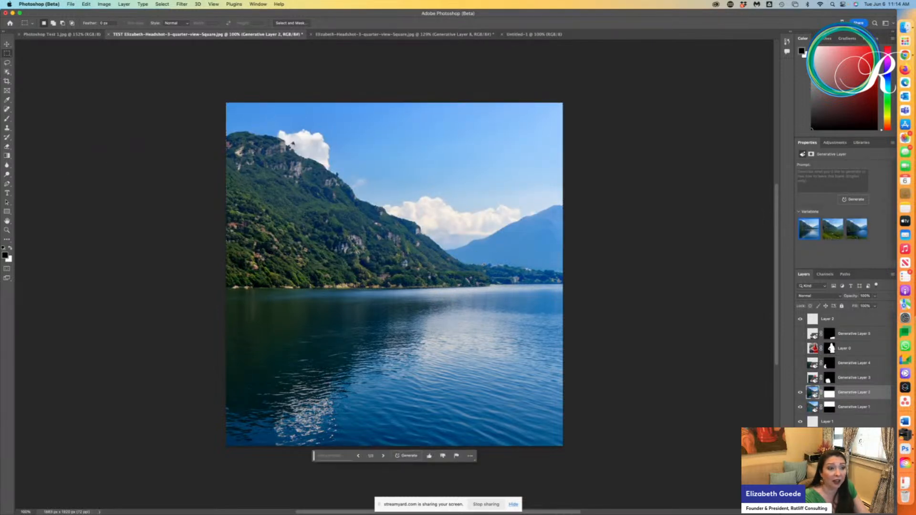
pyautogui.click(7, 63)
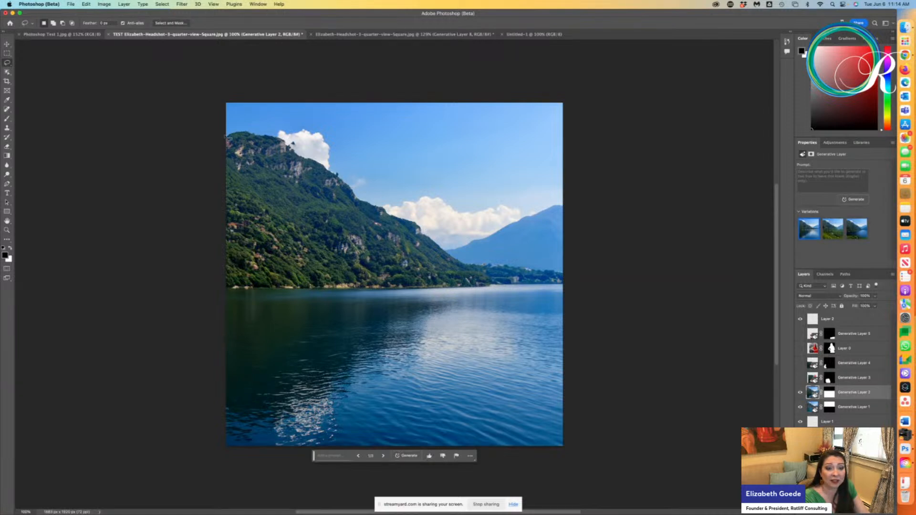
pyautogui.moveTo(227, 136)
pyautogui.mouseDown()
pyautogui.moveTo(279, 138)
pyautogui.moveTo(452, 254)
pyautogui.moveTo(565, 206)
pyautogui.mouseUp()
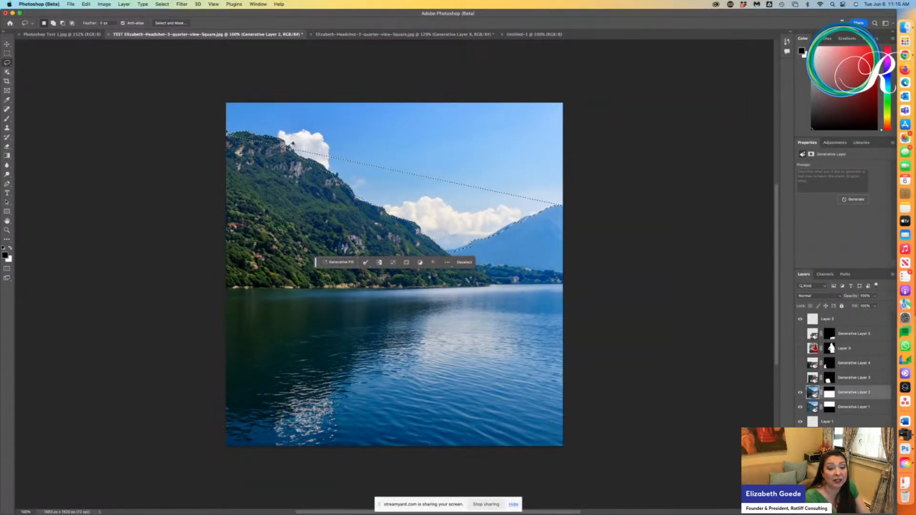
pyautogui.click(221, 108)
pyautogui.moveTo(223, 100)
pyautogui.mouseDown()
pyautogui.moveTo(436, 113)
pyautogui.moveTo(467, 101)
pyautogui.mouseUp()
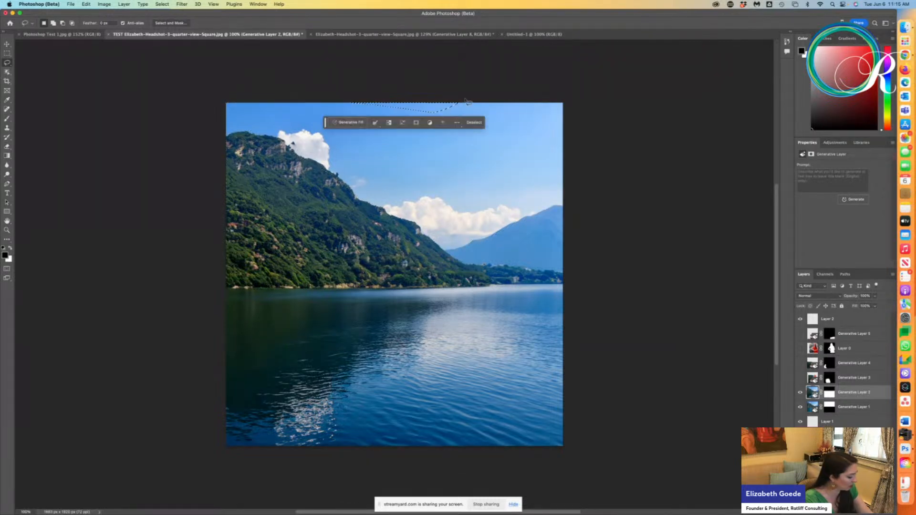
pyautogui.press('super+d')
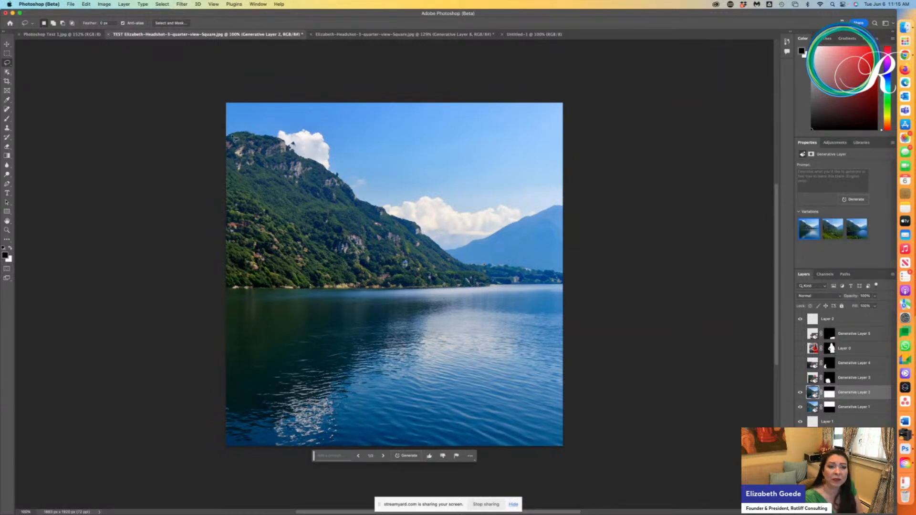
# Lasso the sky along the mountain ridges, generate a fill with the prompt "Sunset sky", and choose the third variation
pyautogui.moveTo(233, 138)
pyautogui.mouseDown()
pyautogui.moveTo(280, 142)
pyautogui.moveTo(338, 176)
pyautogui.moveTo(365, 207)
pyautogui.moveTo(418, 226)
pyautogui.moveTo(459, 262)
pyautogui.moveTo(569, 209)
pyautogui.moveTo(578, 146)
pyautogui.moveTo(573, 100)
pyautogui.moveTo(556, 93)
pyautogui.moveTo(411, 80)
pyautogui.moveTo(290, 79)
pyautogui.moveTo(234, 92)
pyautogui.moveTo(215, 110)
pyautogui.moveTo(215, 141)
pyautogui.mouseUp()
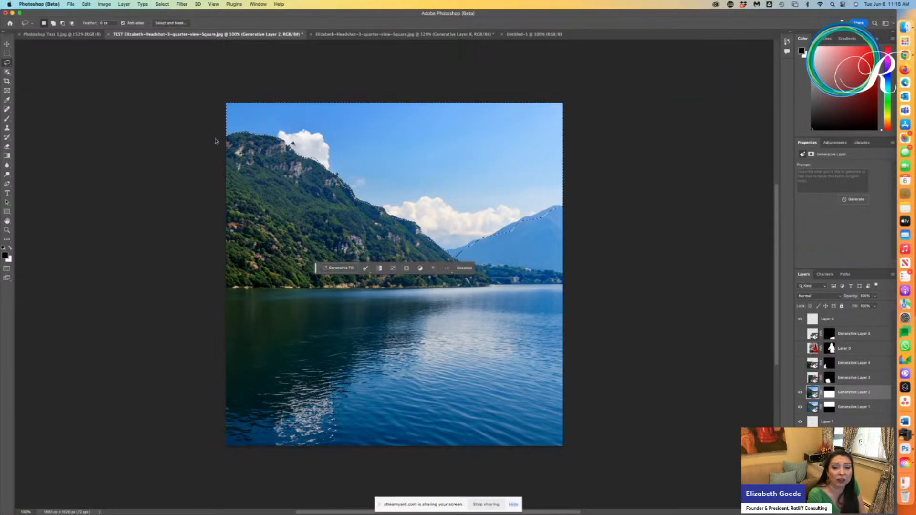
pyautogui.click(334, 268)
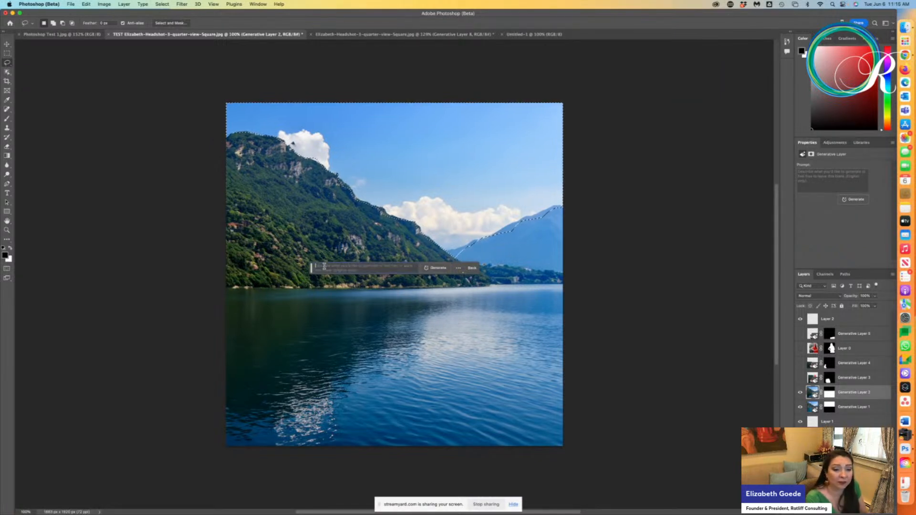
pyautogui.write('Sunset')
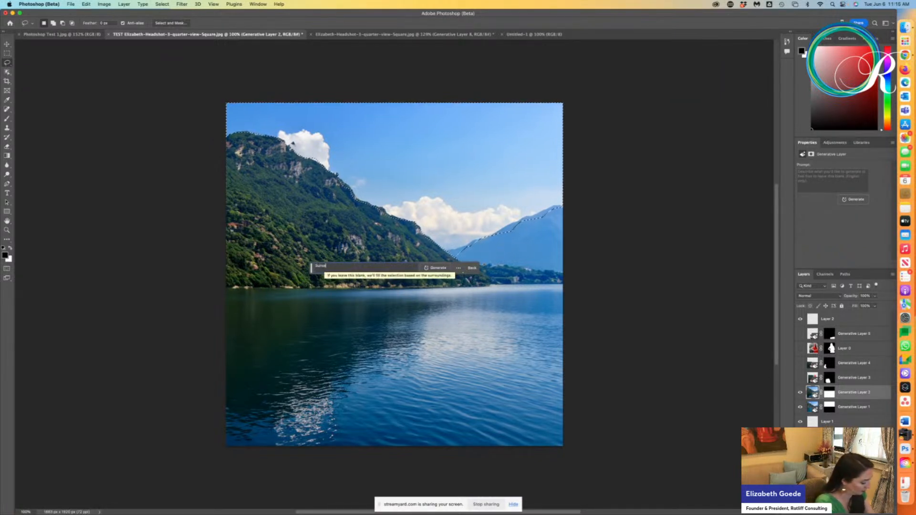
pyautogui.write(' sky')
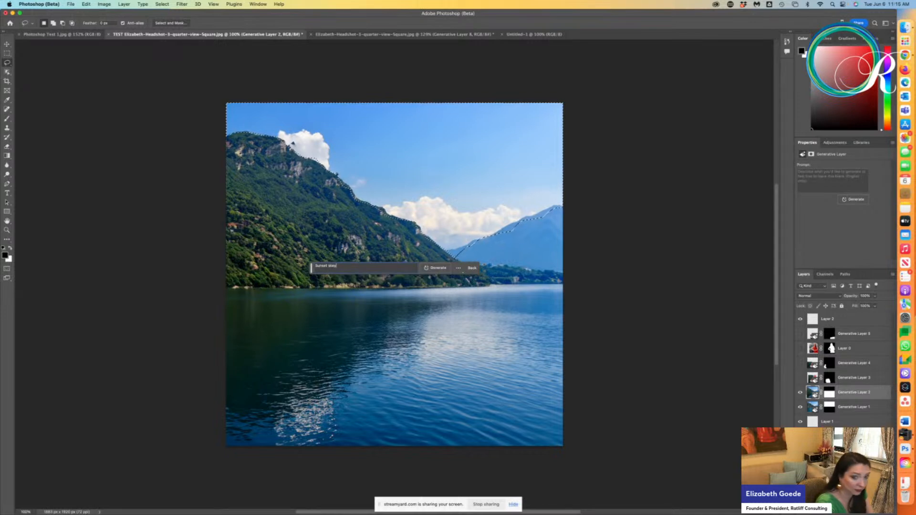
pyautogui.press('BackSpace')
pyautogui.press('BackSpace')
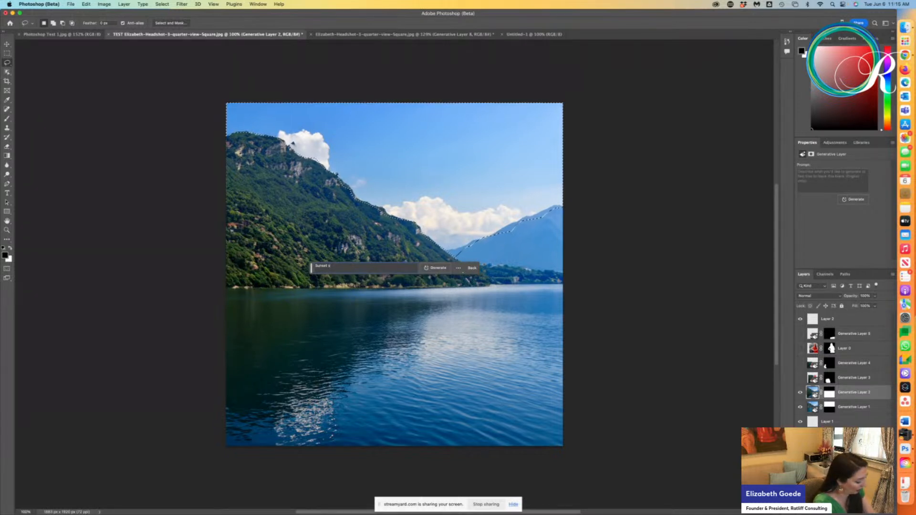
pyautogui.write('ky')
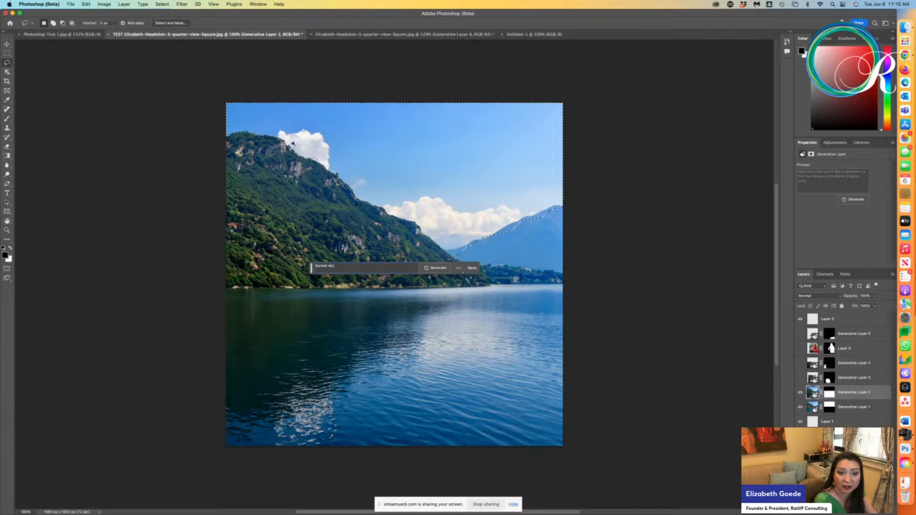
pyautogui.press('Return')
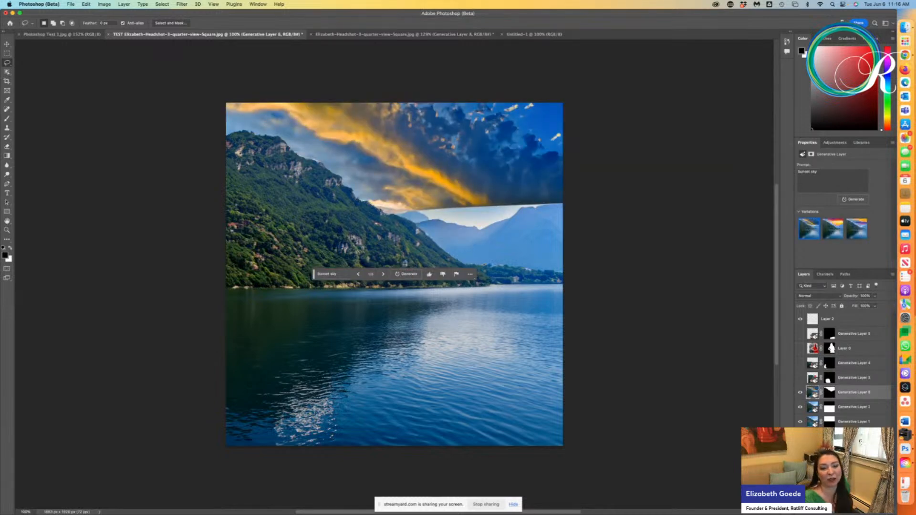
pyautogui.click(382, 274)
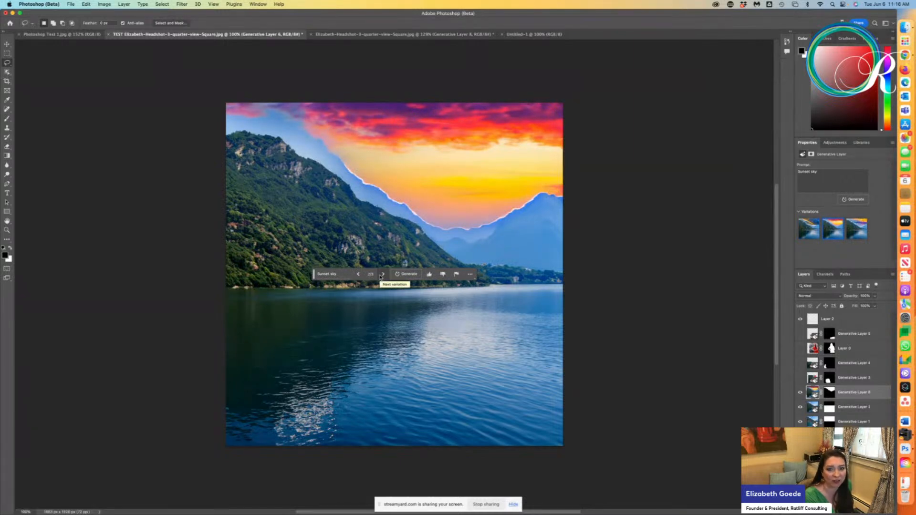
pyautogui.click(381, 275)
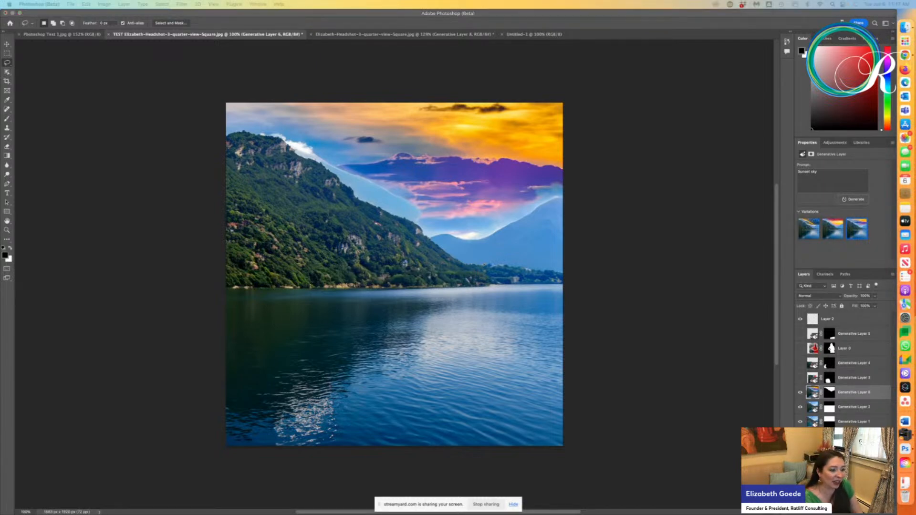
# Switch to the Chrome window showing the Adobe Stock free collection and make it full screen
pyautogui.moveTo(1, 79); pyautogui.dragTo(515, 5)
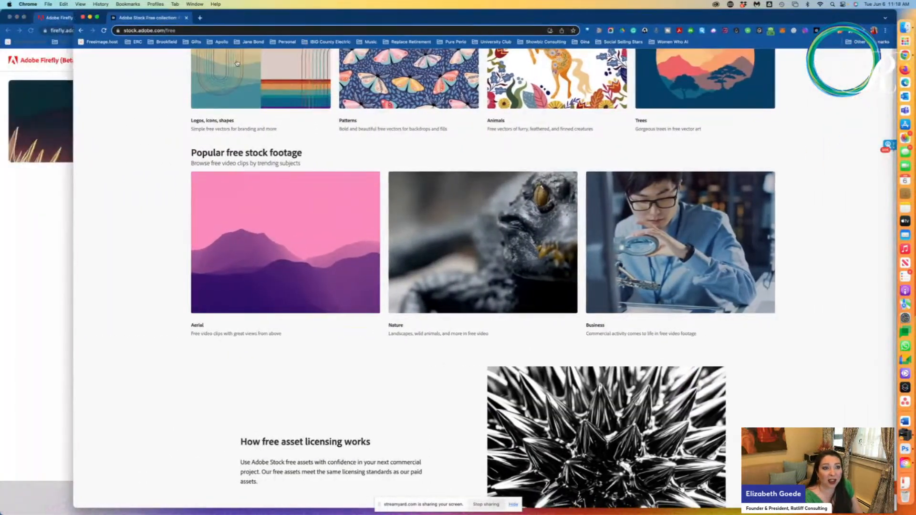
pyautogui.click(97, 17)
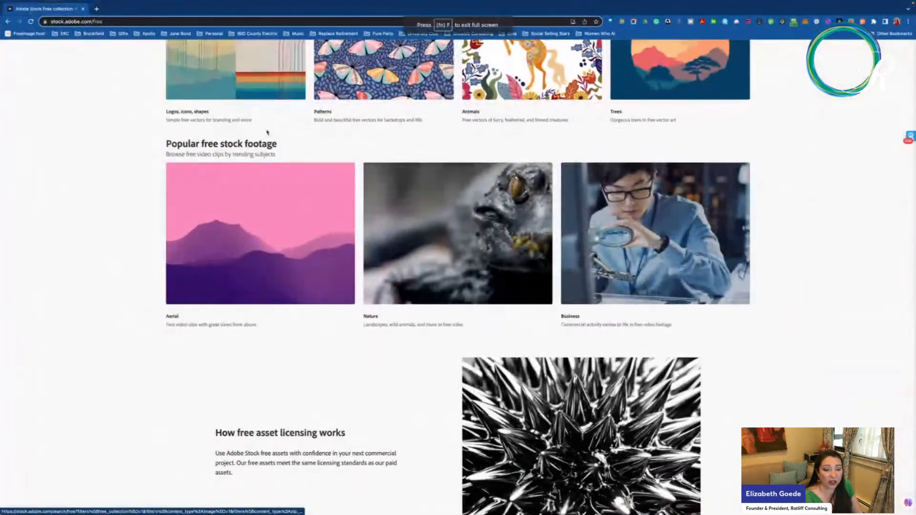
# Search the Adobe Stock free collection for "boats sailing"
pyautogui.scroll(12, 345, 189)
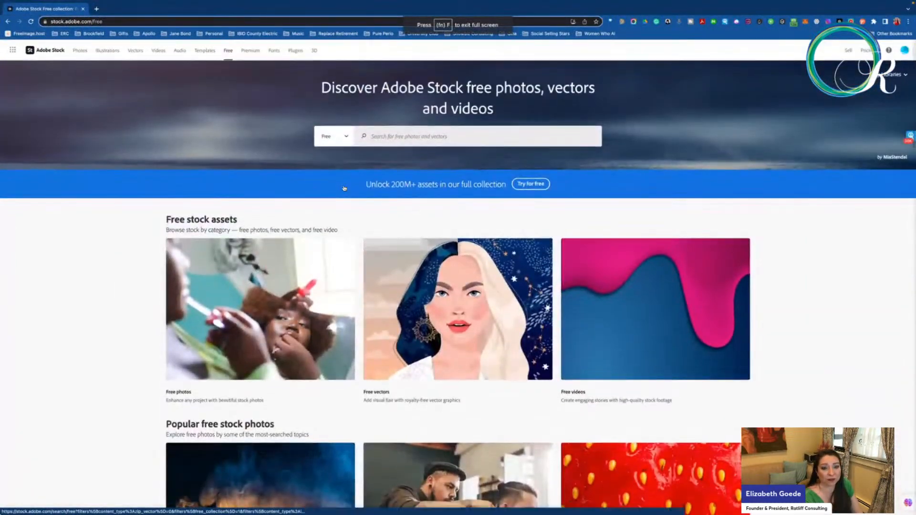
pyautogui.click(402, 139)
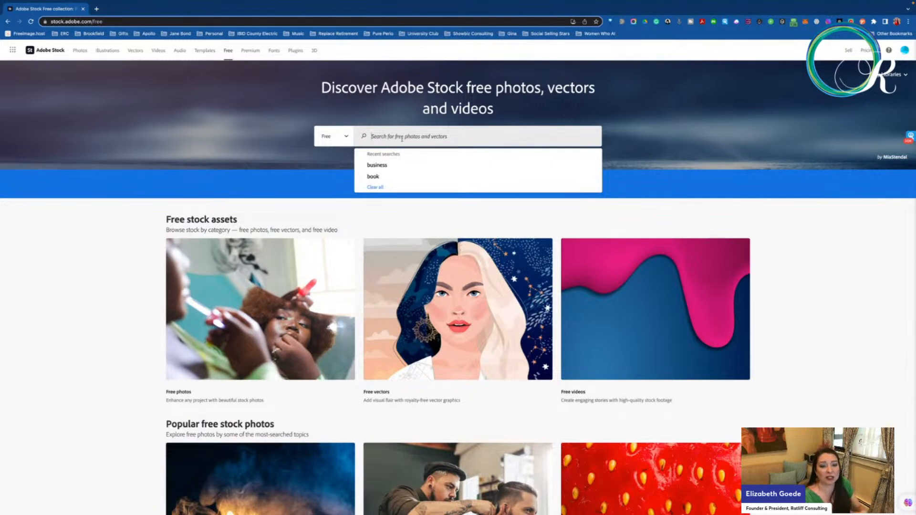
pyautogui.write('B')
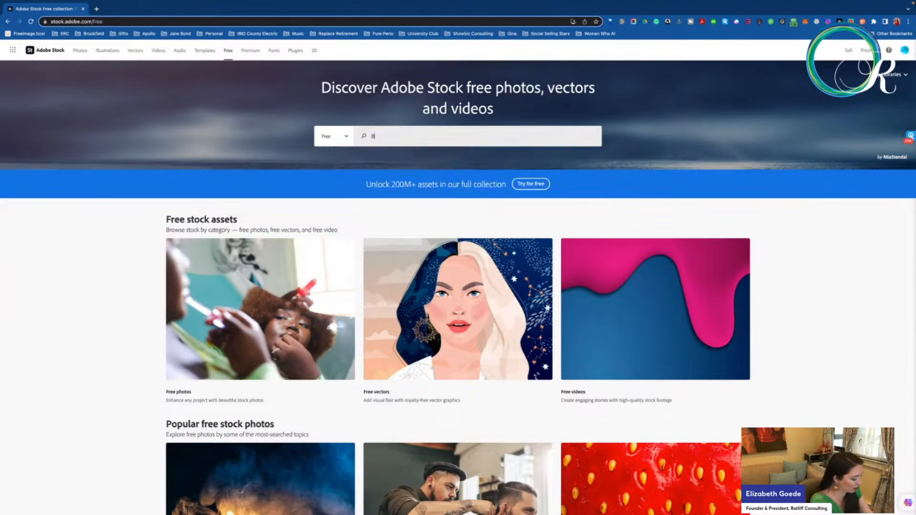
pyautogui.write('oats')
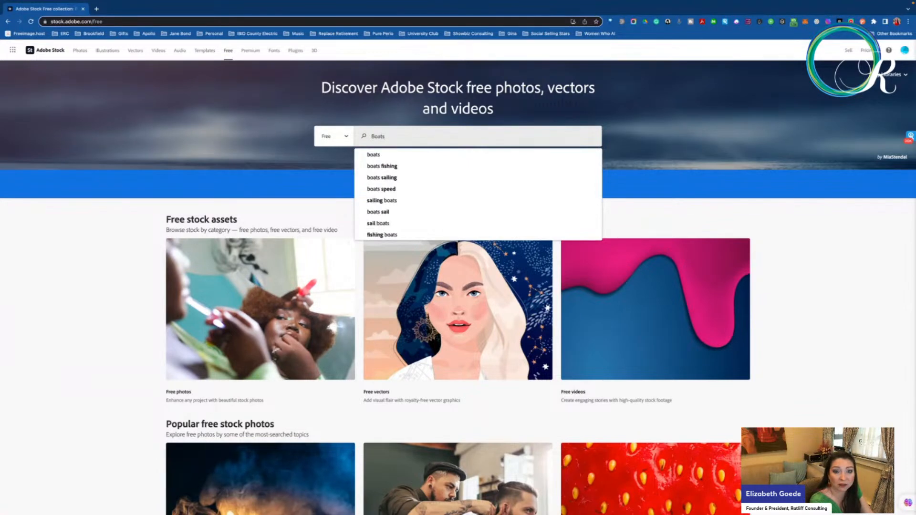
pyautogui.click(381, 178)
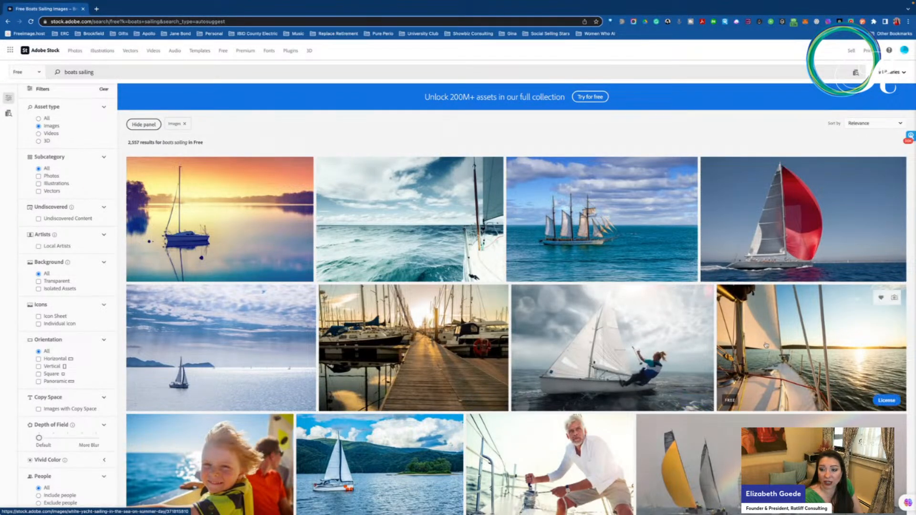
# Open the rainbow photo "Sailboats in the Rain" from the results, and license and download it for free
pyautogui.scroll(-3, 617, 370)
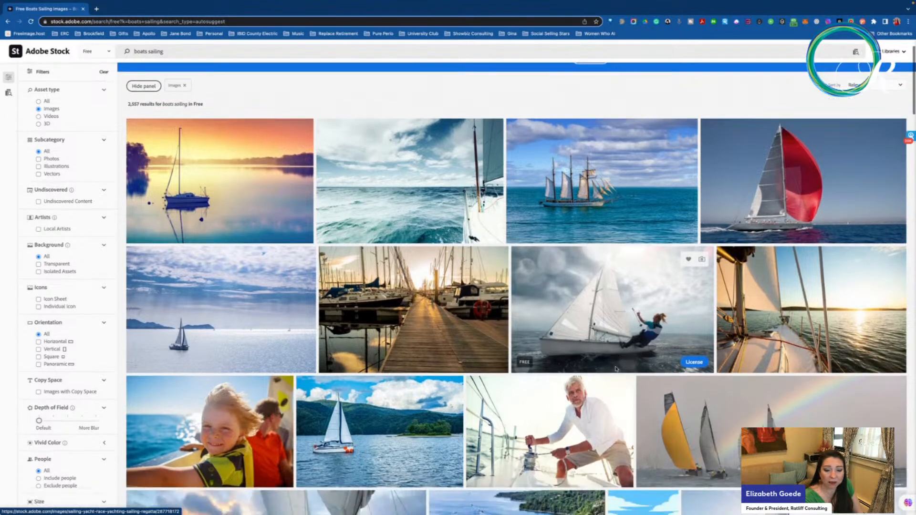
pyautogui.scroll(-2, 616, 370)
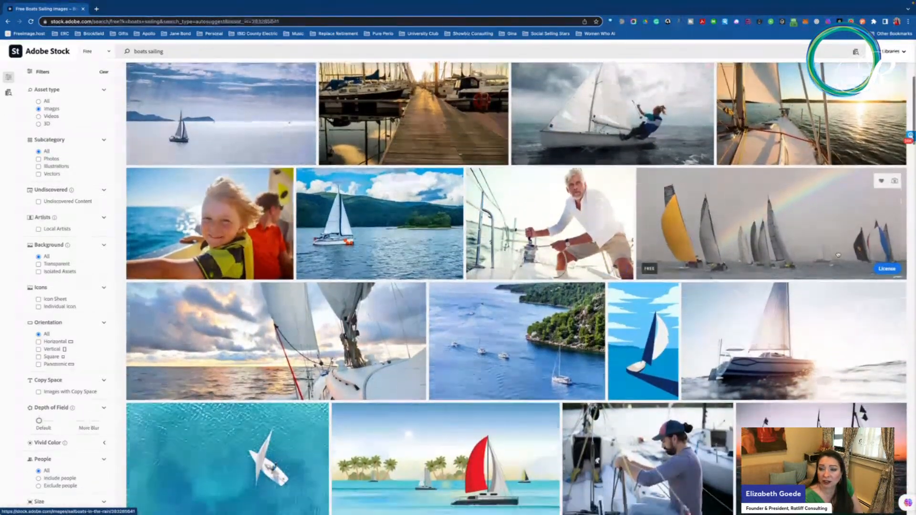
pyautogui.click(838, 255)
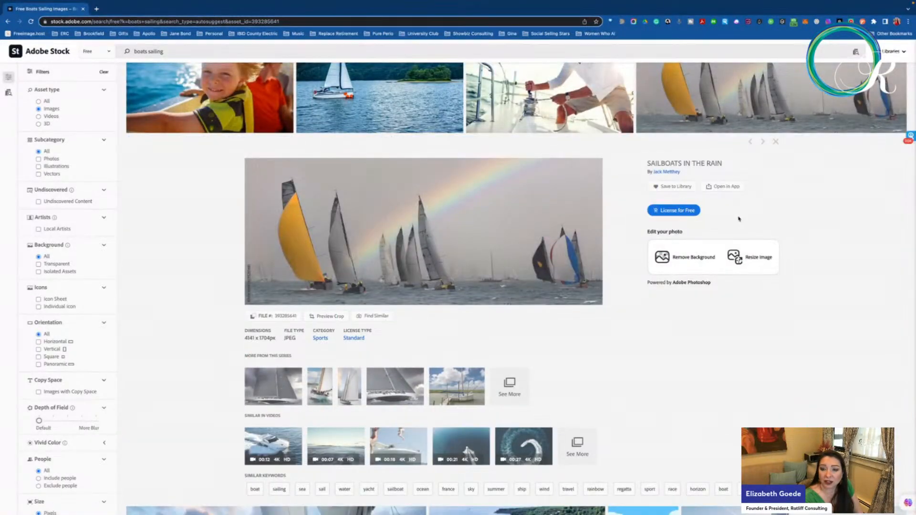
pyautogui.click(685, 257)
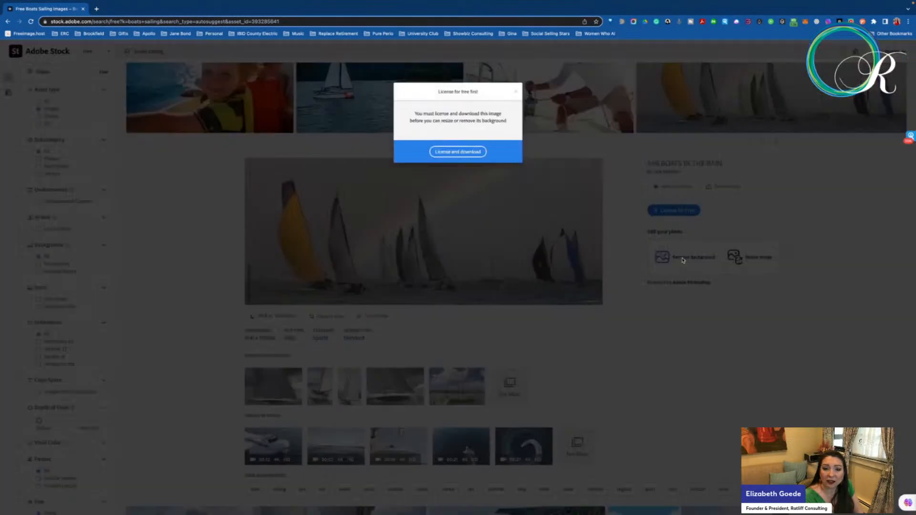
pyautogui.click(464, 151)
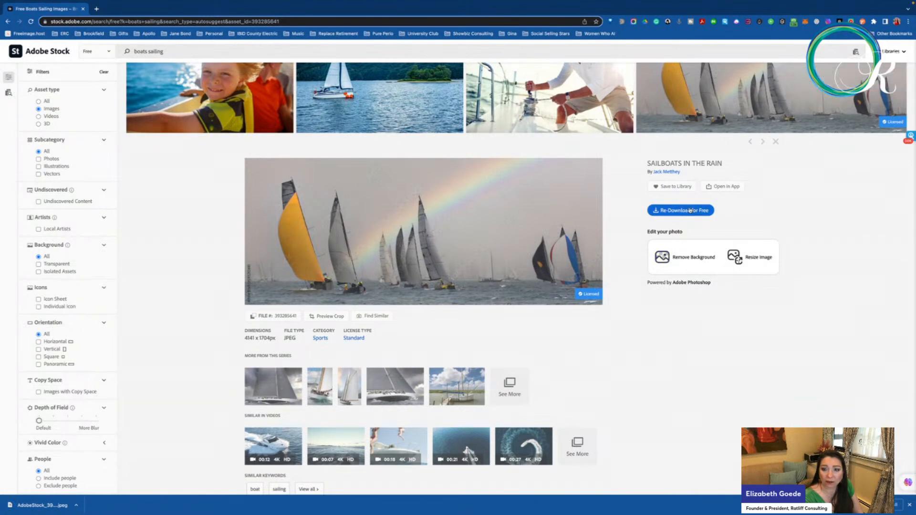
# View the downloaded sailboat JPEG in Preview and close it
pyautogui.click(33, 504)
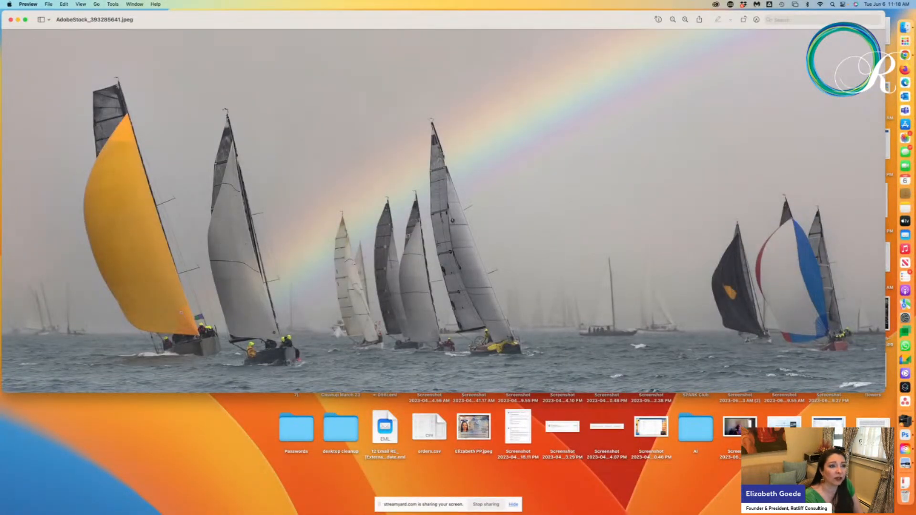
pyautogui.click(10, 20)
# Switch to Photoshop (Beta) and create a blank white document of 1920 × 1500 pixels at 300 pixels per inch
pyautogui.click(66, 220)
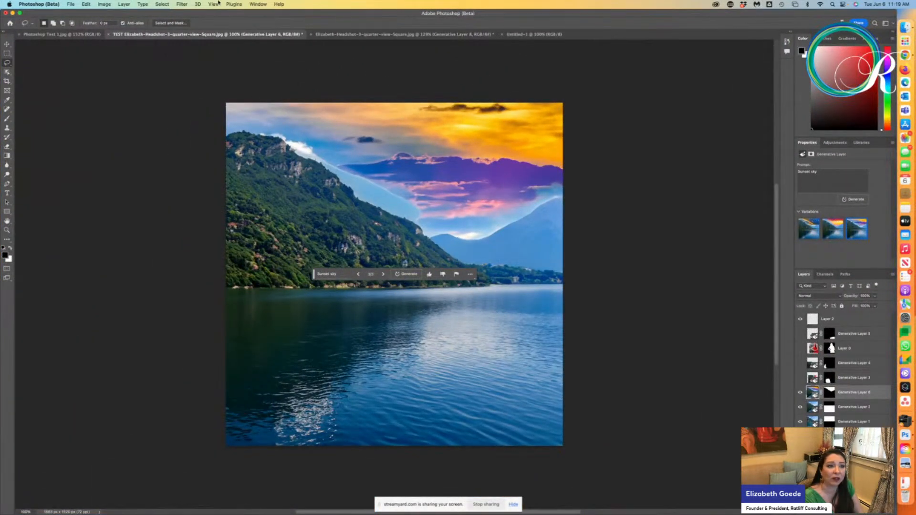
pyautogui.click(71, 4)
pyautogui.click(79, 14)
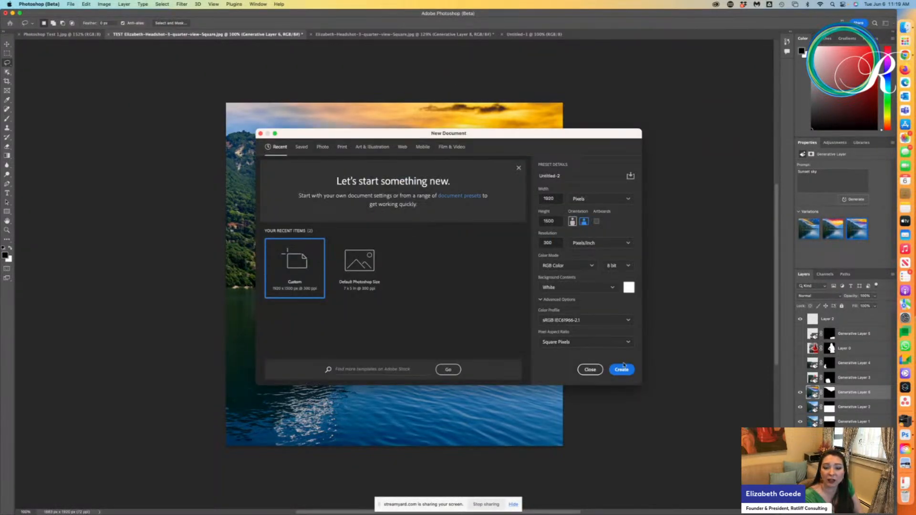
pyautogui.click(623, 370)
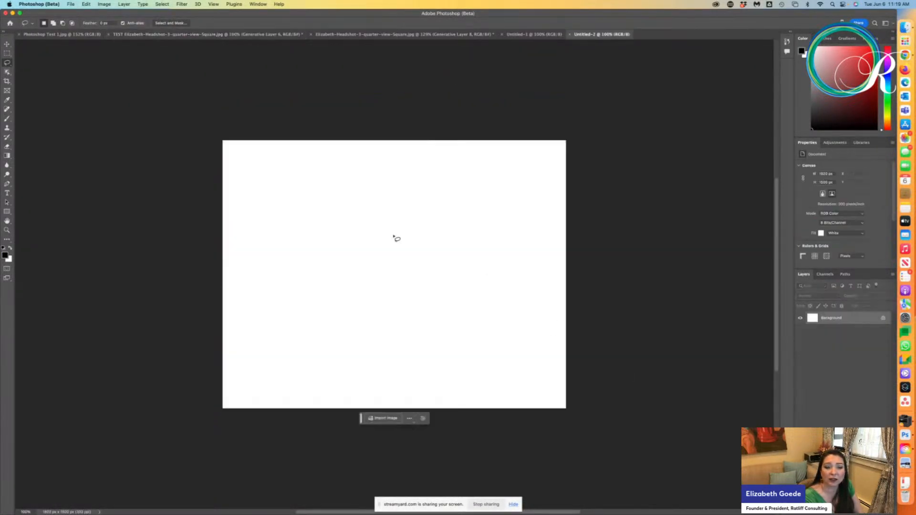
# Open the downloaded sailboat photo AdobeStock_393285641.jpeg from the Downloads folder
pyautogui.click(71, 5)
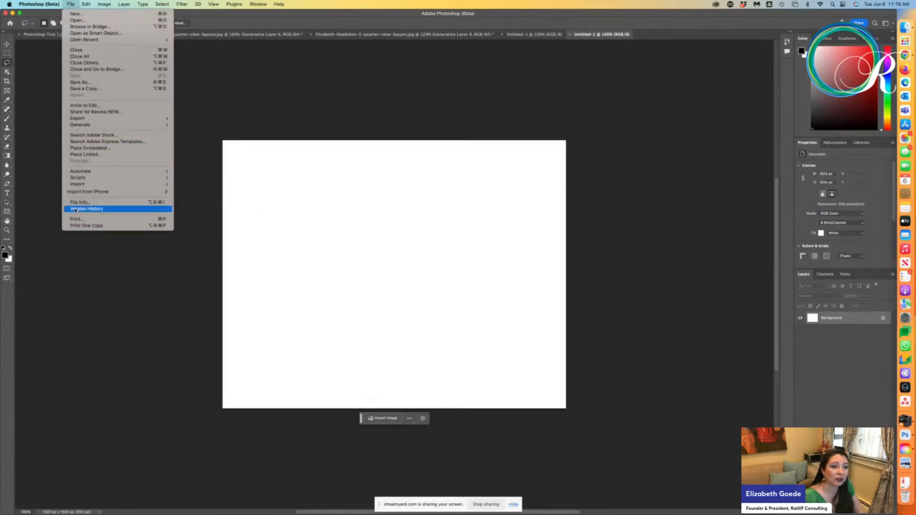
pyautogui.click(76, 21)
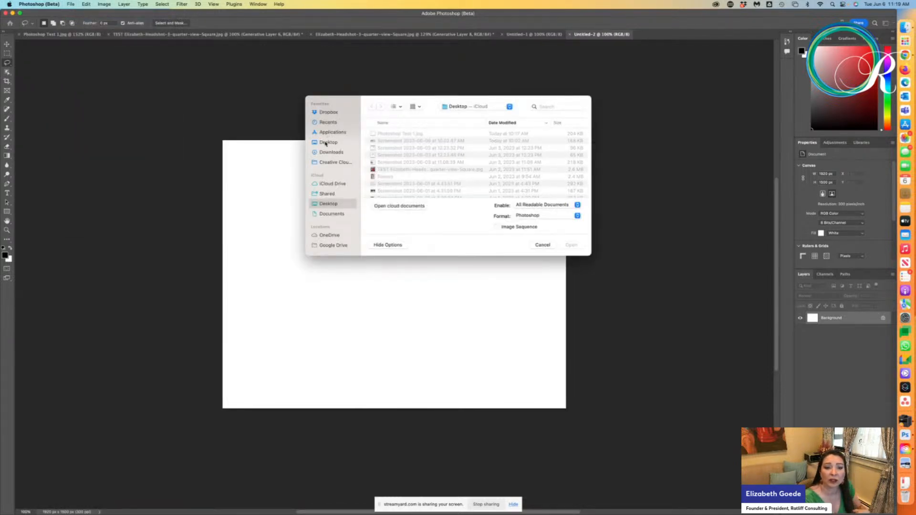
pyautogui.click(328, 152)
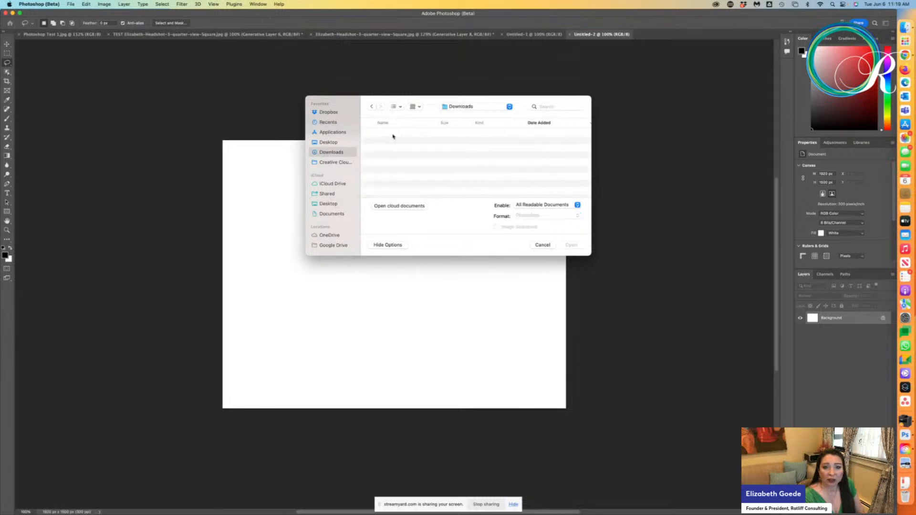
pyautogui.click(404, 134)
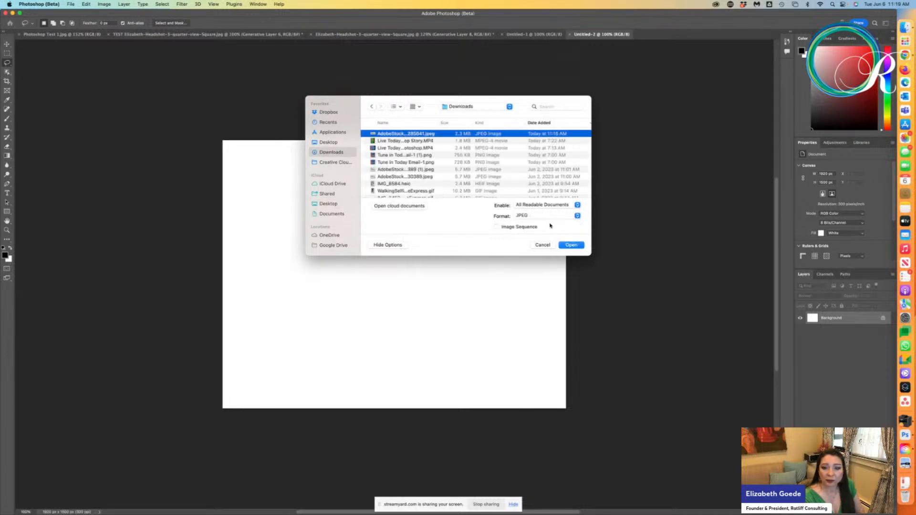
pyautogui.click(570, 245)
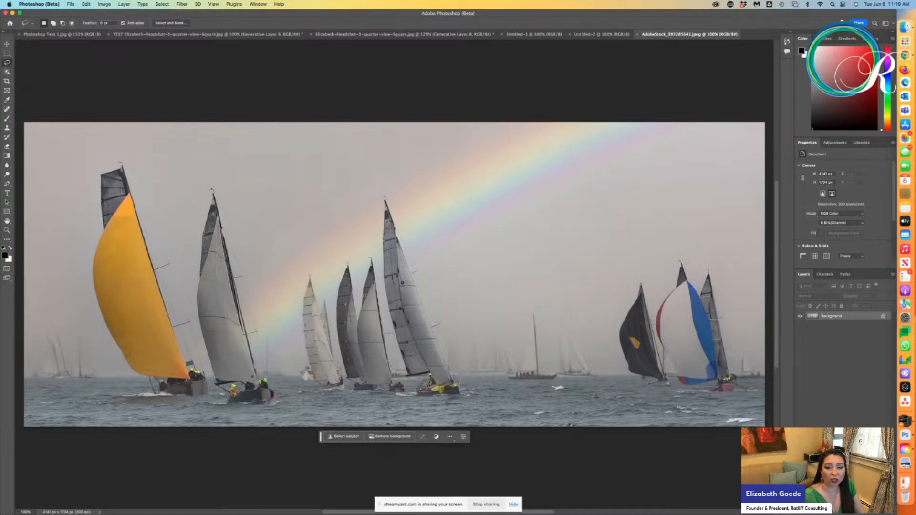
# Marquee-select the photo's full width from its upper edge to the waterline and generate a fill with the prompt "Blue Sky Sunny day with Sand dunes"
pyautogui.click(11, 63)
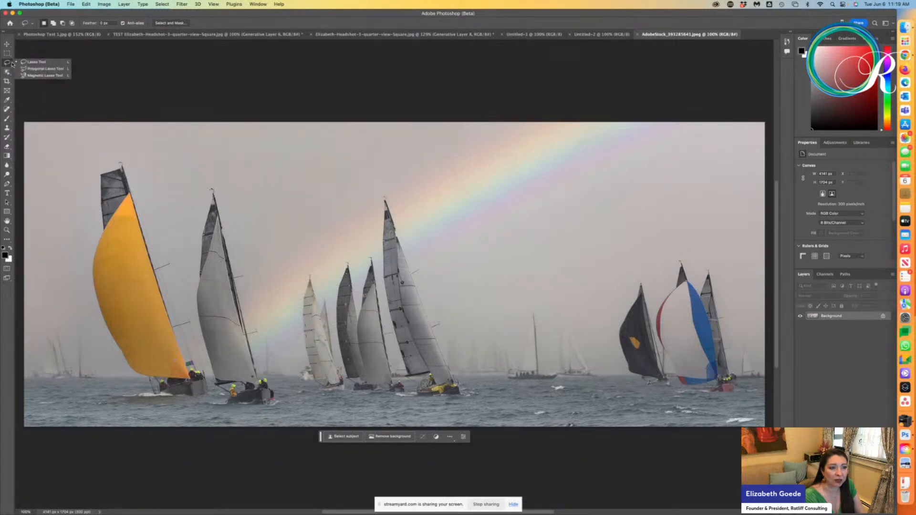
pyautogui.click(7, 53)
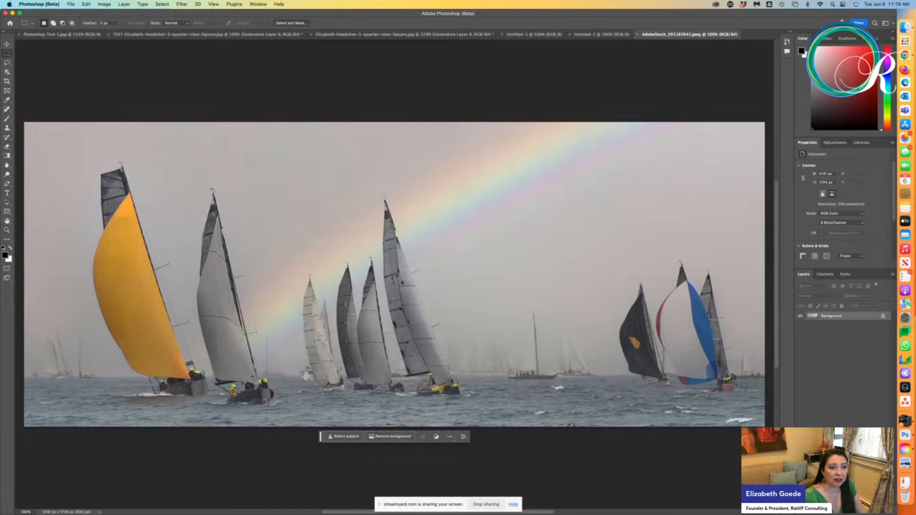
pyautogui.moveTo(23, 122); pyautogui.dragTo(766, 380)
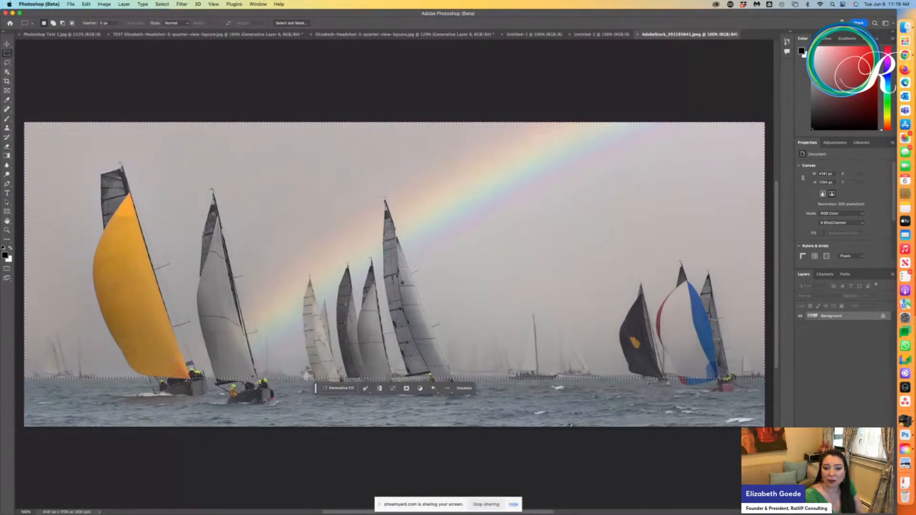
pyautogui.click(339, 388)
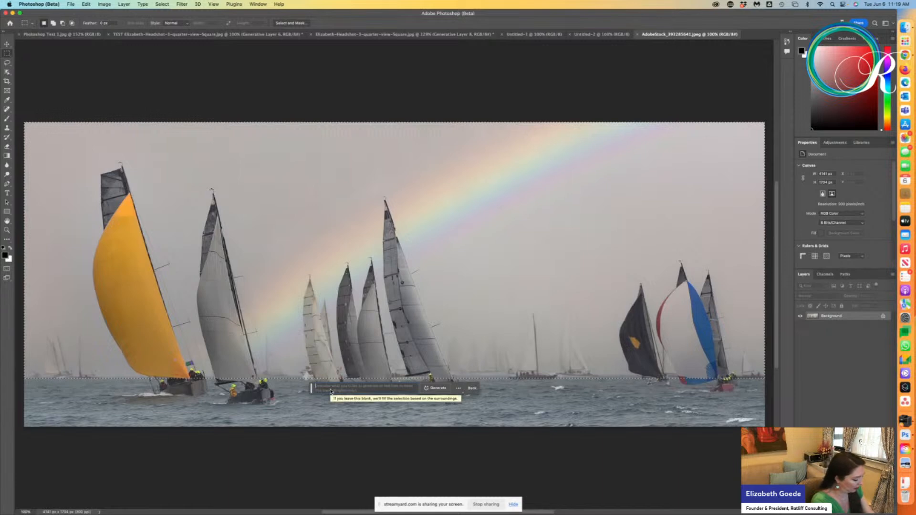
pyautogui.write('Bl')
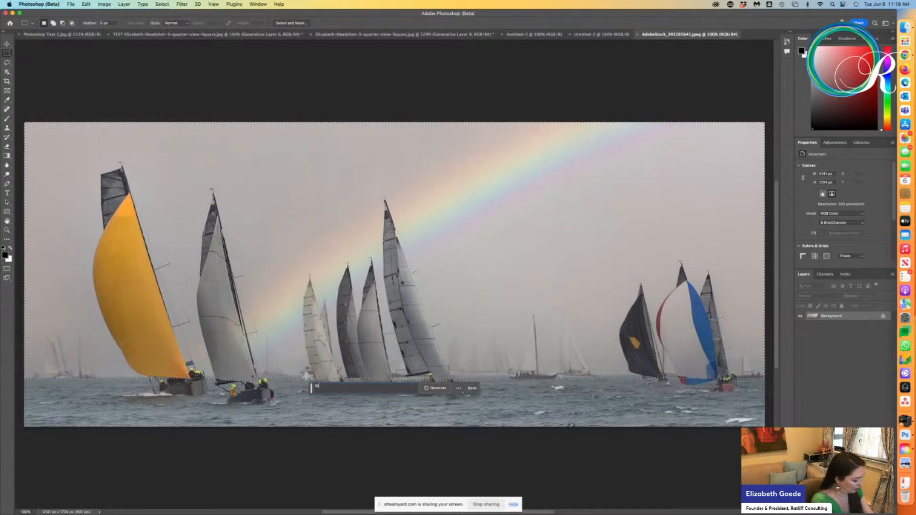
pyautogui.write('ue Sky')
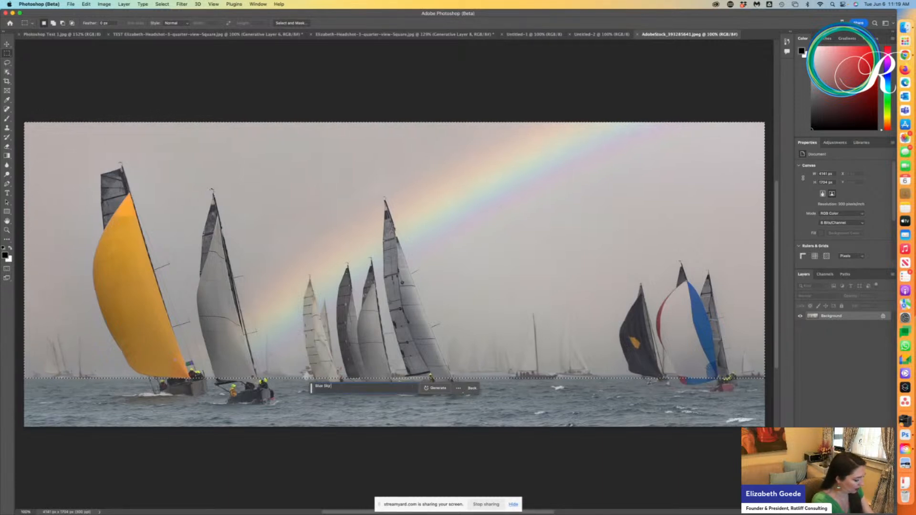
pyautogui.write(' Sunny da')
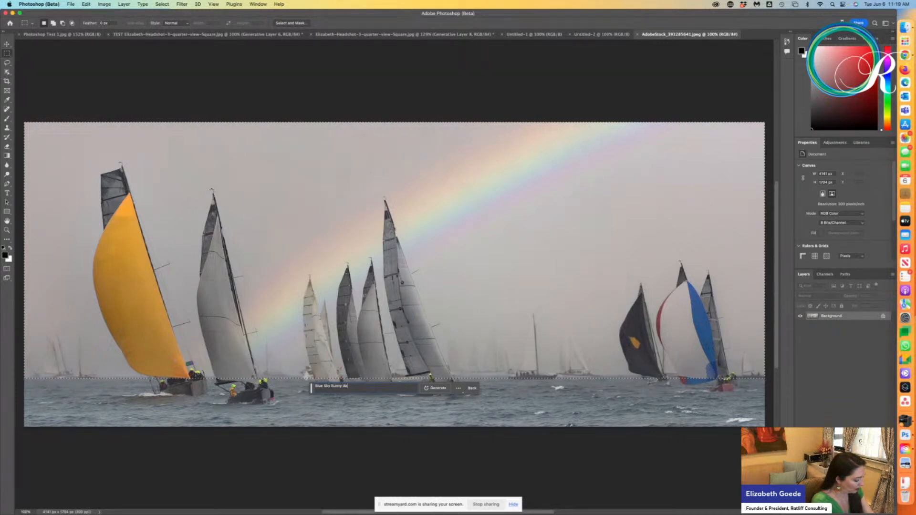
pyautogui.write('y with Sand dunes')
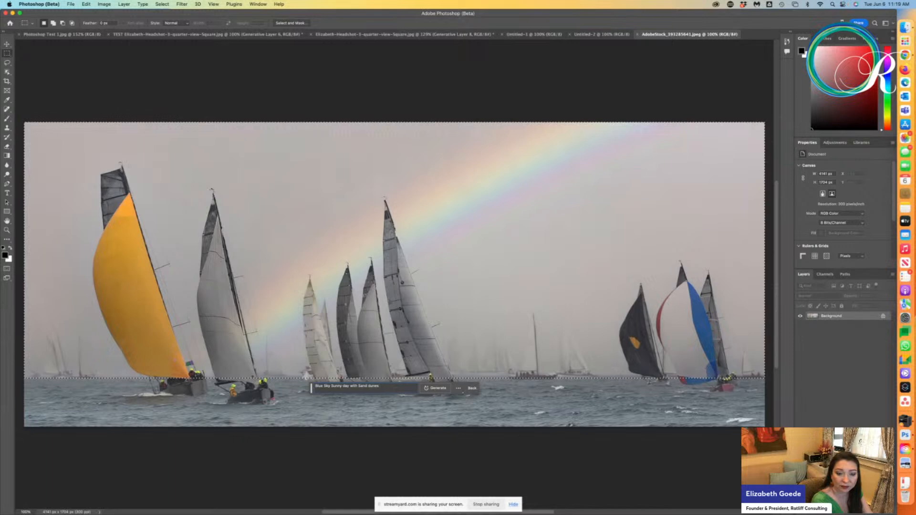
pyautogui.press('Return')
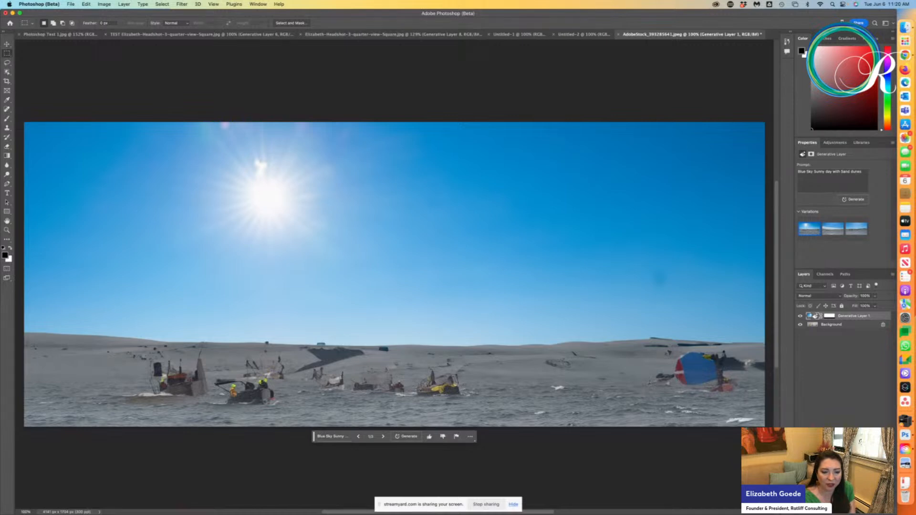
# Compare the three blue-sky variations, and delete the generated layer
pyautogui.click(383, 436)
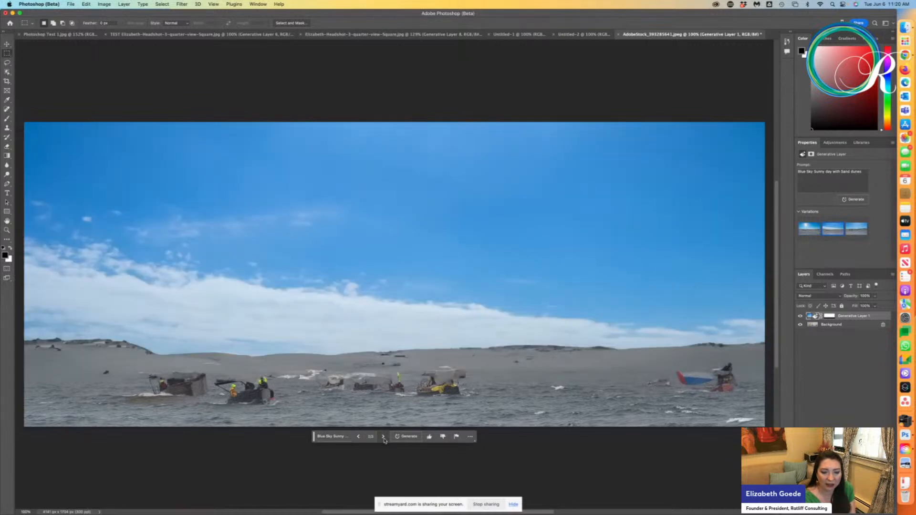
pyautogui.click(383, 437)
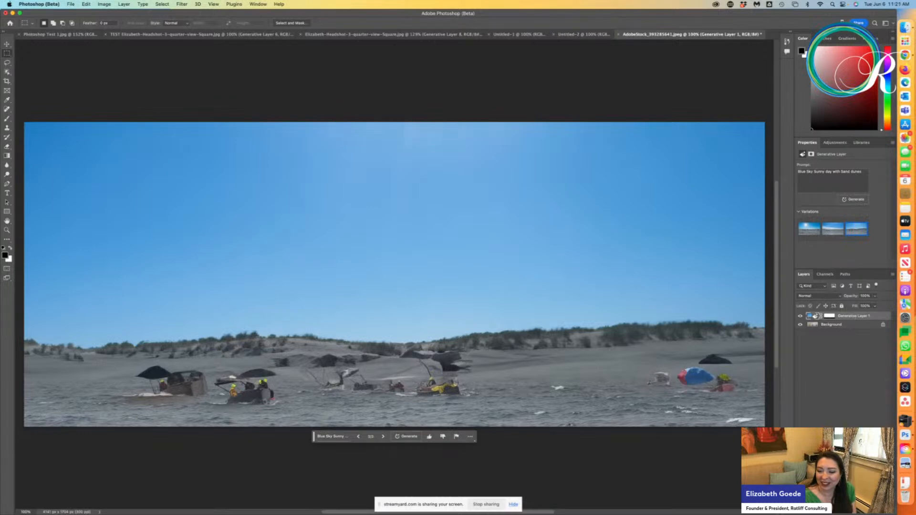
pyautogui.press('Delete')
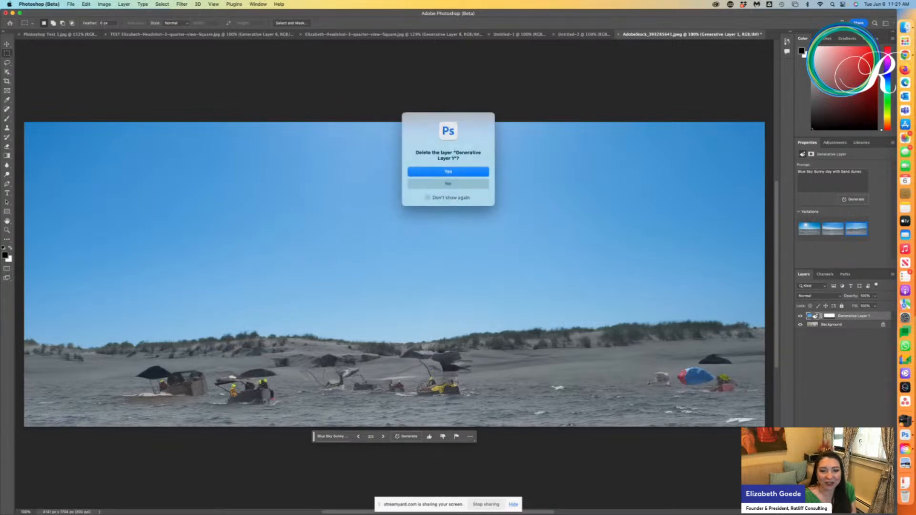
pyautogui.click(474, 176)
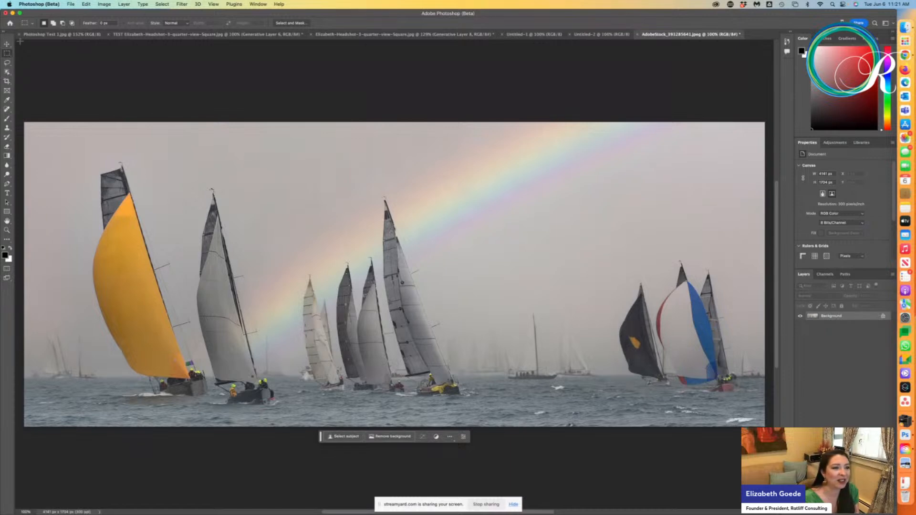
# Try to lasso the sky beside the yellow sail from the waterline, and clear the selection
pyautogui.click(7, 71)
pyautogui.click(7, 63)
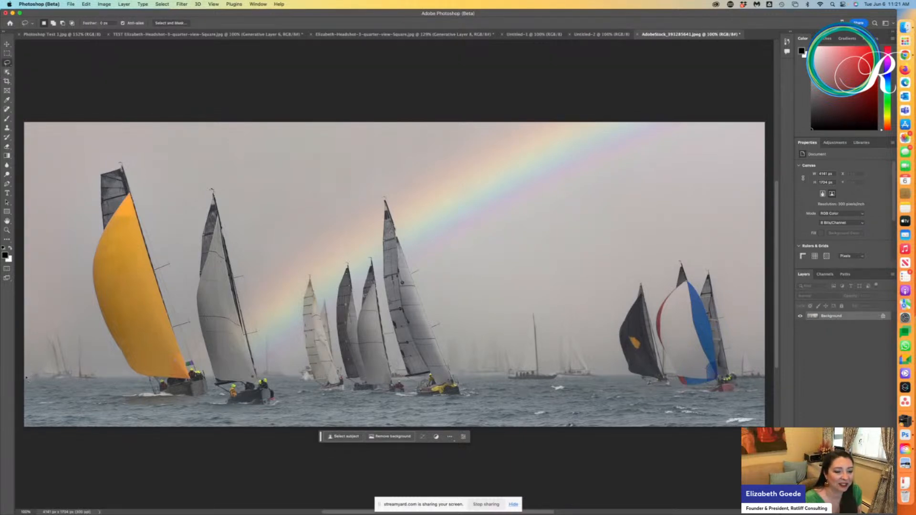
pyautogui.moveTo(27, 379)
pyautogui.mouseDown()
pyautogui.moveTo(137, 378)
pyautogui.moveTo(105, 346)
pyautogui.moveTo(96, 276)
pyautogui.mouseUp()
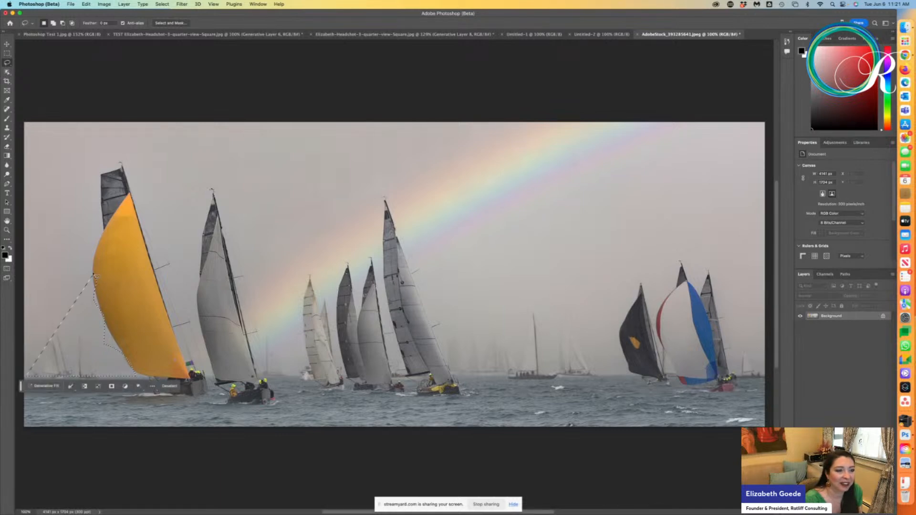
pyautogui.click(43, 72)
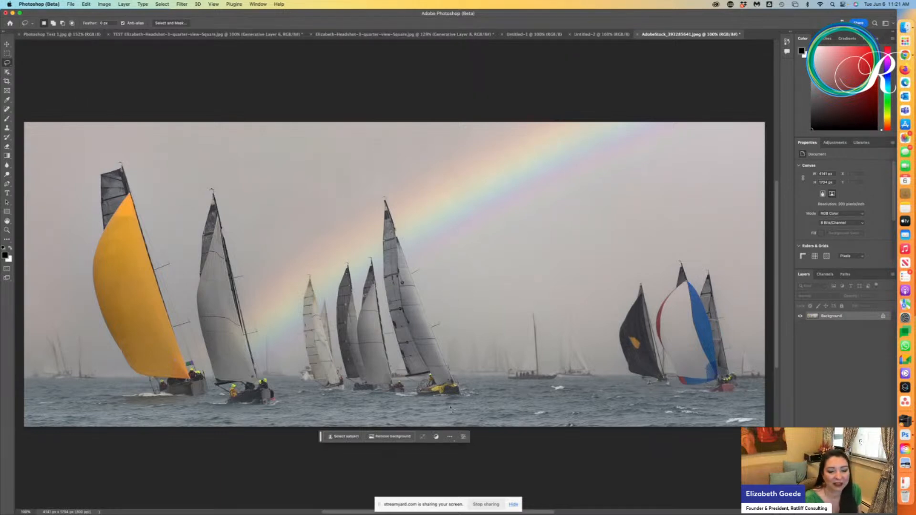
# Try removing the background of the sailboat photo, and undo the removal
pyautogui.click(397, 436)
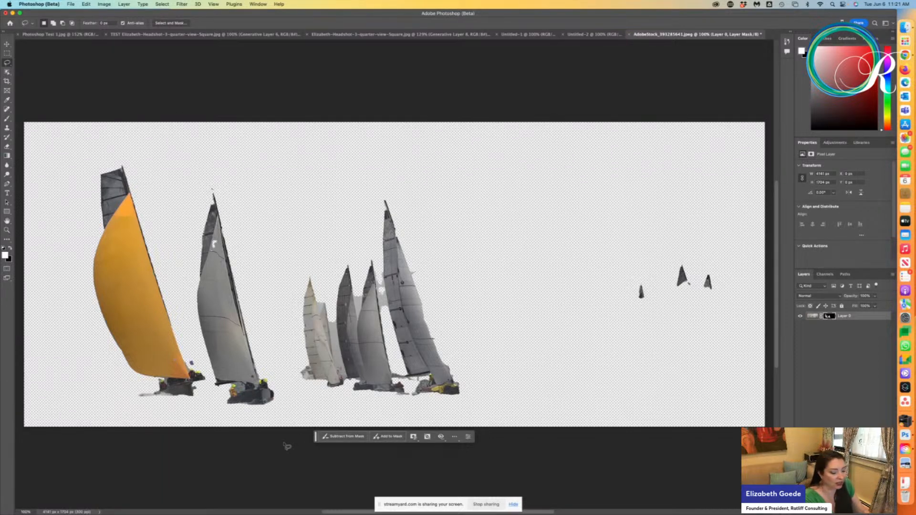
pyautogui.press('super+z')
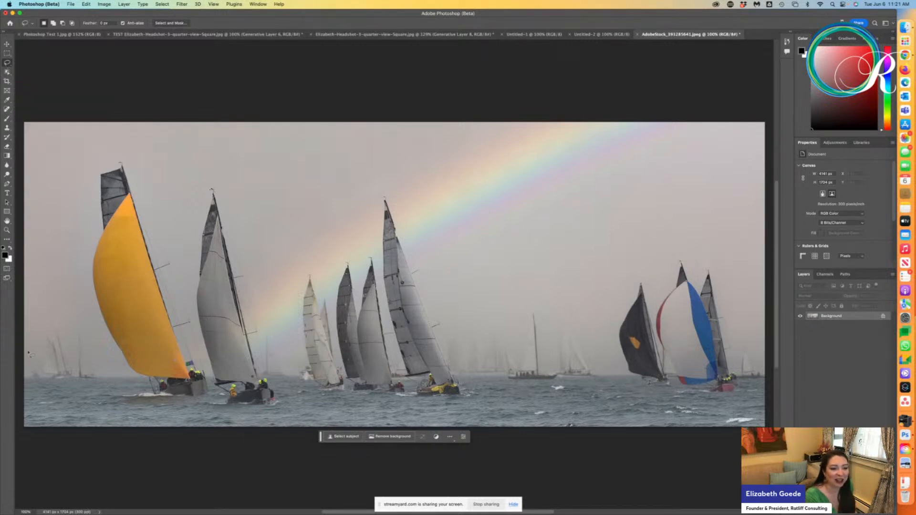
# Lasso the sky above the waterline, tracing around the sails, and generate a fill with the prompt "Blue Sky with clouds"
pyautogui.moveTo(24, 382)
pyautogui.mouseDown()
pyautogui.moveTo(137, 380)
pyautogui.moveTo(102, 310)
pyautogui.moveTo(91, 256)
pyautogui.moveTo(97, 171)
pyautogui.moveTo(128, 163)
pyautogui.moveTo(164, 228)
pyautogui.moveTo(200, 357)
pyautogui.moveTo(210, 355)
pyautogui.moveTo(197, 262)
pyautogui.moveTo(206, 194)
pyautogui.moveTo(228, 202)
pyautogui.moveTo(253, 256)
pyautogui.moveTo(262, 349)
pyautogui.moveTo(303, 345)
pyautogui.moveTo(309, 276)
pyautogui.moveTo(332, 303)
pyautogui.moveTo(335, 329)
pyautogui.moveTo(343, 273)
pyautogui.moveTo(352, 263)
pyautogui.moveTo(357, 308)
pyautogui.moveTo(369, 254)
pyautogui.moveTo(389, 334)
pyautogui.moveTo(398, 334)
pyautogui.moveTo(382, 228)
pyautogui.moveTo(383, 210)
pyautogui.moveTo(396, 207)
pyautogui.moveTo(445, 292)
pyautogui.moveTo(453, 348)
pyautogui.moveTo(474, 376)
pyautogui.moveTo(531, 316)
pyautogui.moveTo(545, 325)
pyautogui.moveTo(555, 372)
pyautogui.moveTo(557, 316)
pyautogui.moveTo(574, 310)
pyautogui.moveTo(595, 367)
pyautogui.moveTo(624, 377)
pyautogui.moveTo(617, 321)
pyautogui.moveTo(649, 281)
pyautogui.moveTo(657, 308)
pyautogui.moveTo(683, 258)
pyautogui.moveTo(698, 288)
pyautogui.moveTo(713, 267)
pyautogui.moveTo(739, 375)
pyautogui.moveTo(766, 381)
pyautogui.moveTo(777, 304)
pyautogui.moveTo(771, 122)
pyautogui.moveTo(585, 98)
pyautogui.moveTo(44, 102)
pyautogui.moveTo(21, 114)
pyautogui.moveTo(24, 379)
pyautogui.mouseUp()
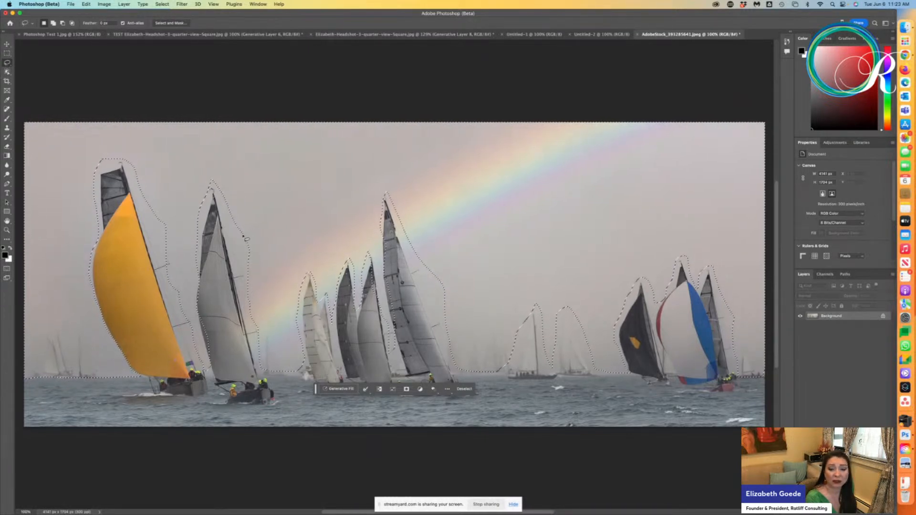
pyautogui.click(341, 389)
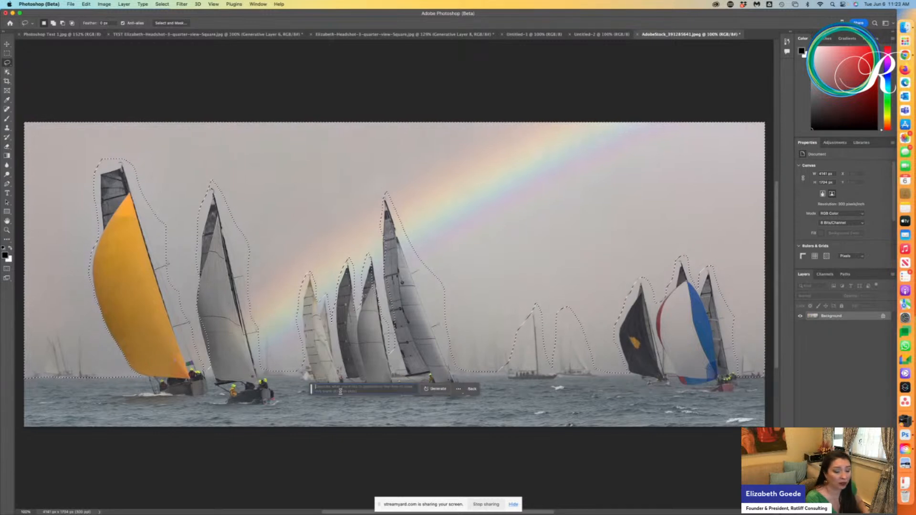
pyautogui.write('Blue')
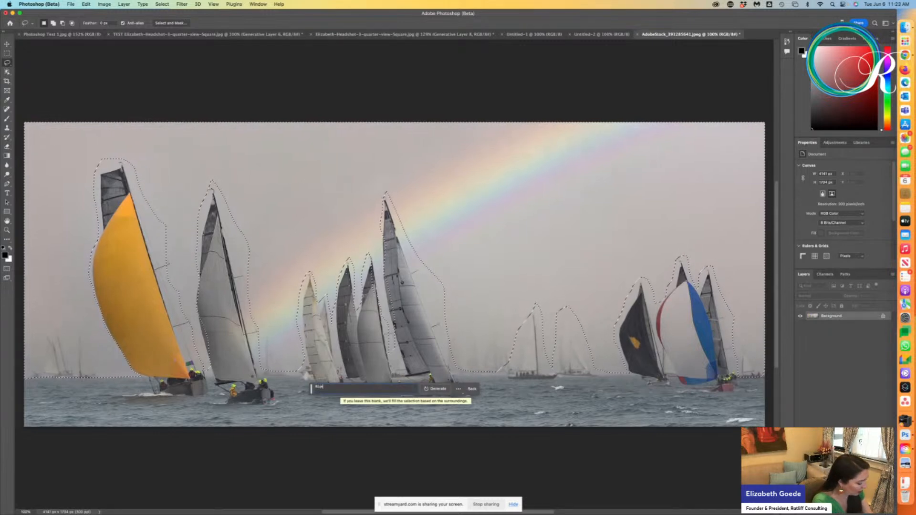
pyautogui.write(' Sky')
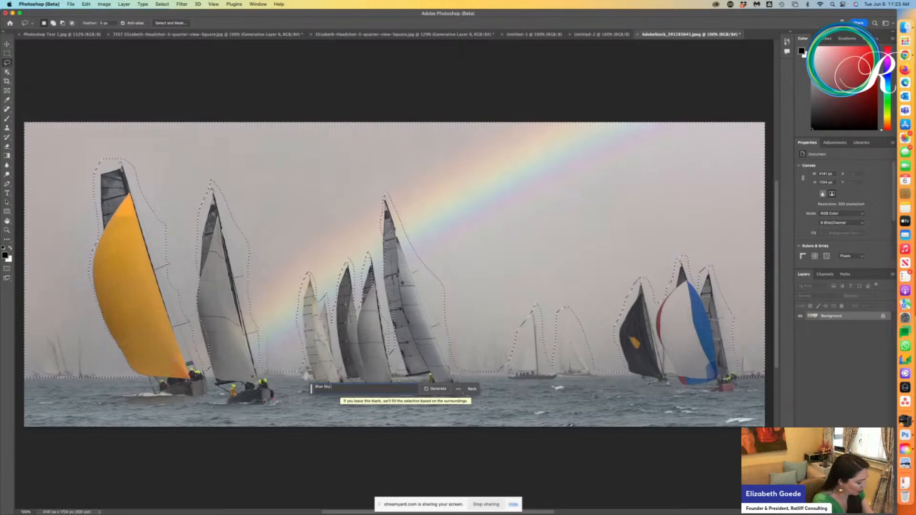
pyautogui.write(' with clouds')
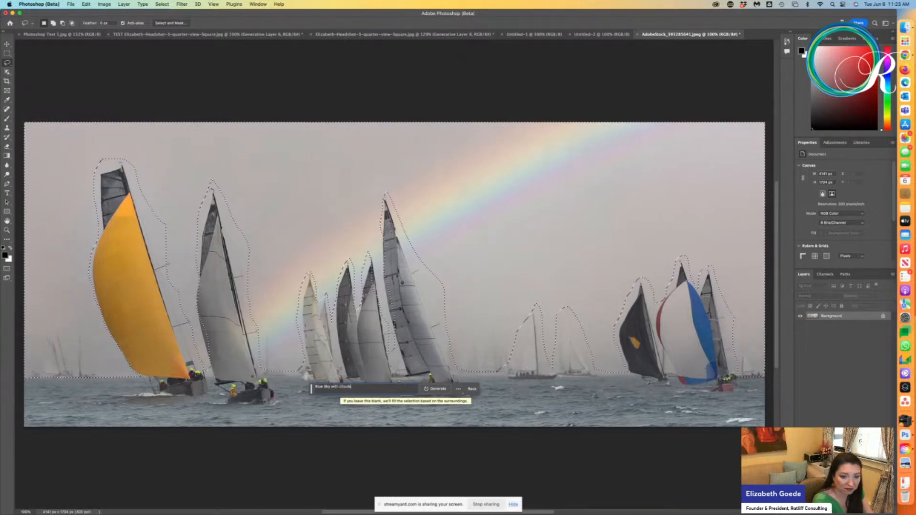
pyautogui.click(435, 389)
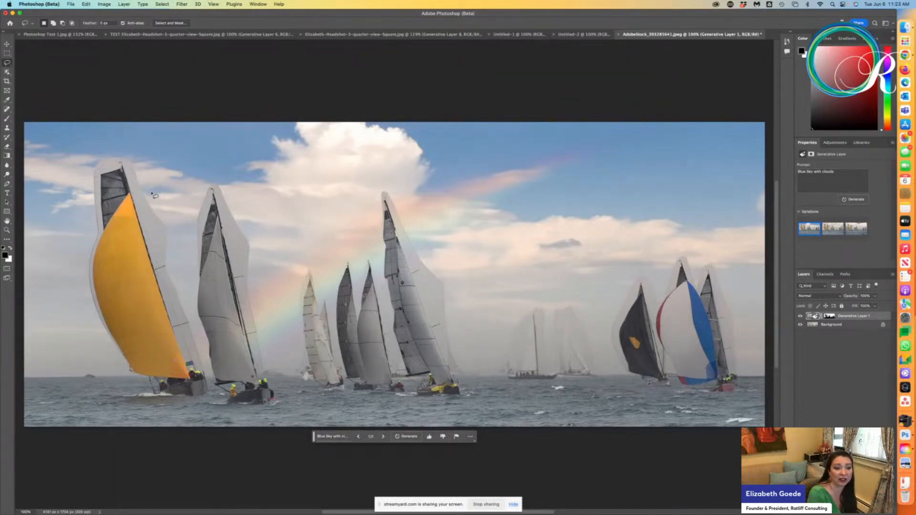
# Compare the three cloudy-sky variations, inspecting the sails and boats up close, and switch back to the first variation
pyautogui.click(383, 436)
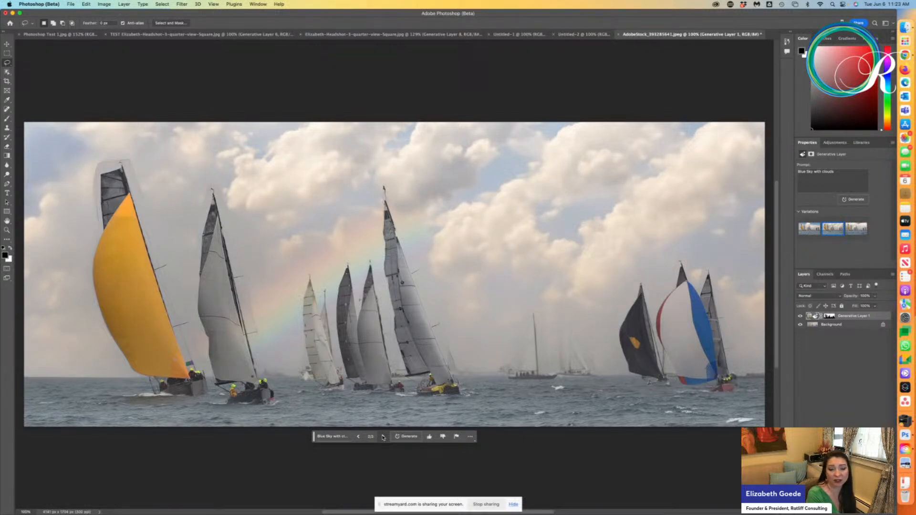
pyautogui.click(383, 437)
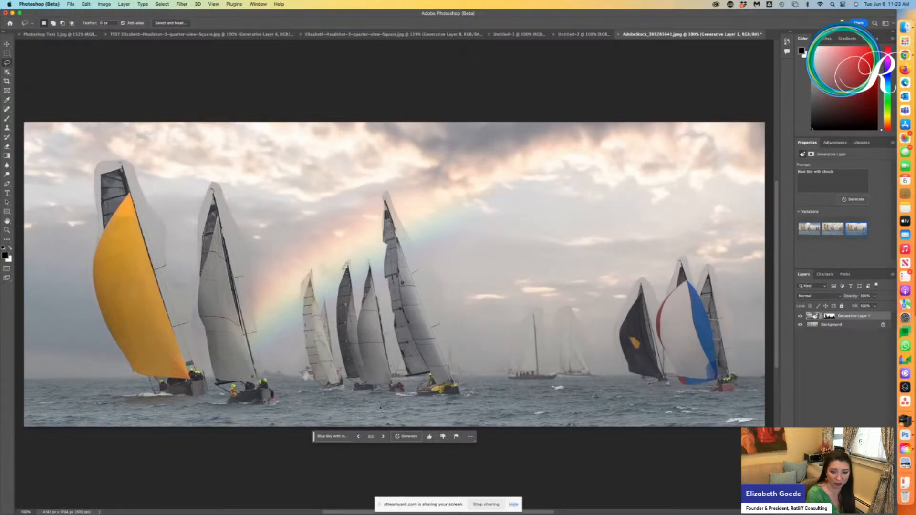
pyautogui.scroll(5, 301, 358)
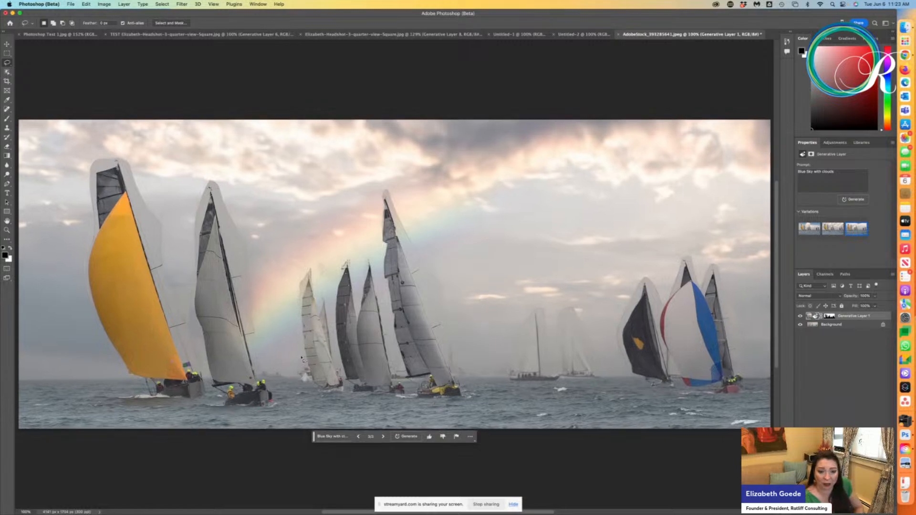
pyautogui.scroll(3, 302, 358)
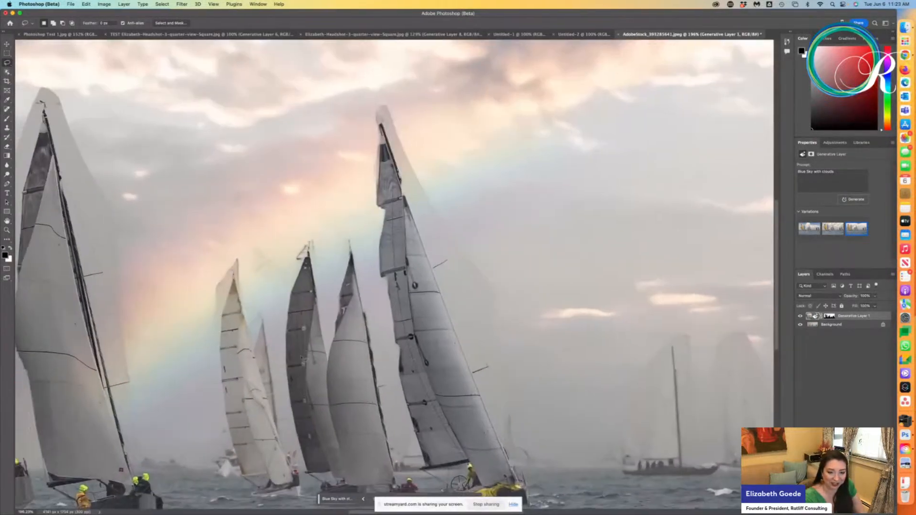
pyautogui.scroll(-10, 301, 358)
pyautogui.scroll(10, 302, 358)
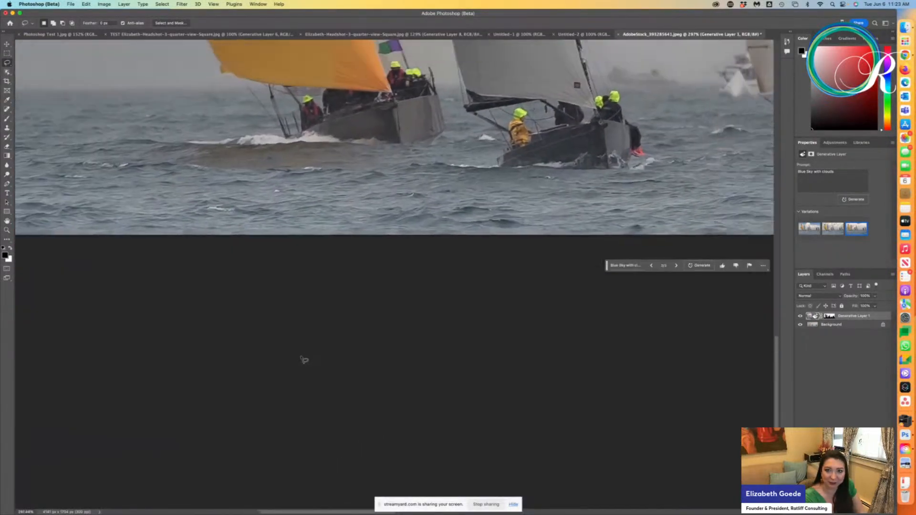
pyautogui.hscroll(7, 302, 358)
pyautogui.scroll(-5, 302, 358)
pyautogui.scroll(2, 302, 358)
pyautogui.scroll(-3, 302, 358)
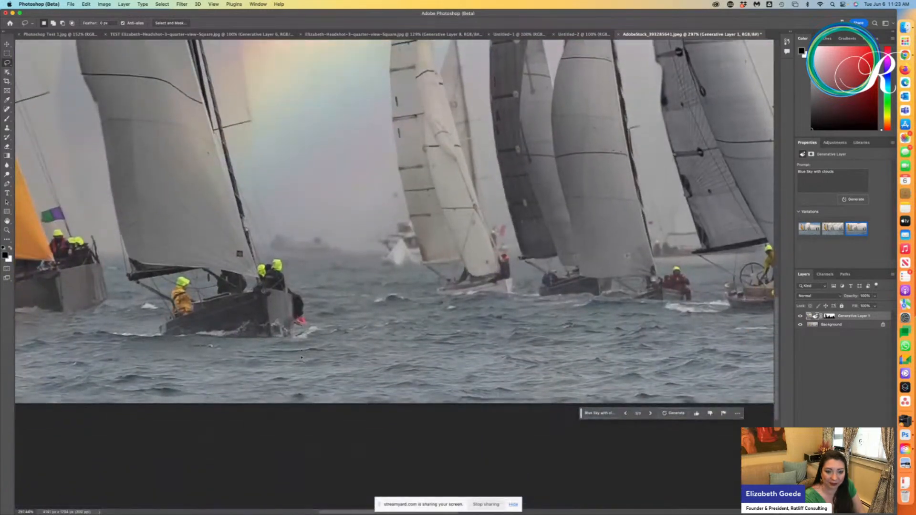
pyautogui.scroll(1, 301, 358)
pyautogui.scroll(-8, 301, 358)
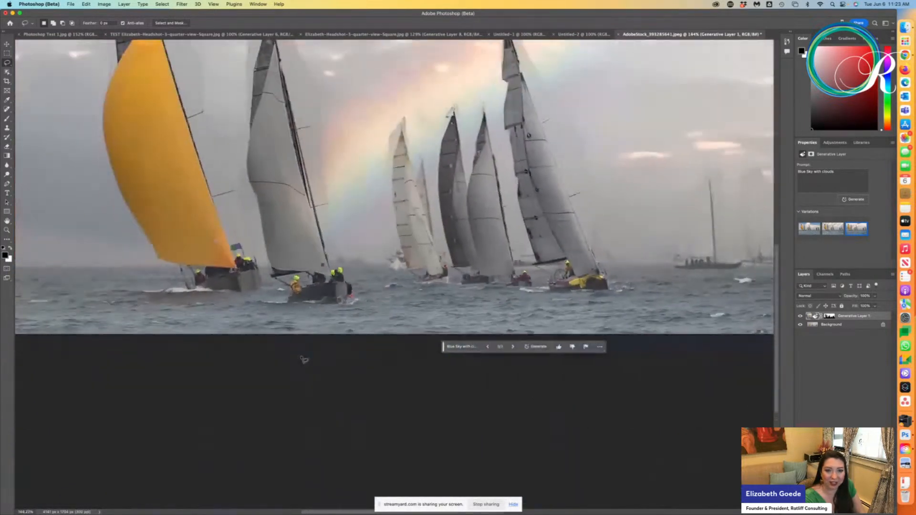
pyautogui.click(482, 345)
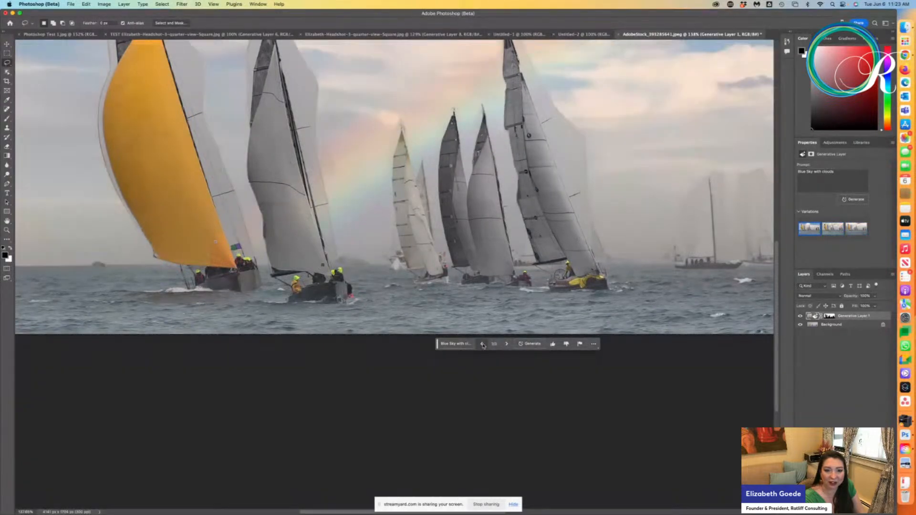
pyautogui.click(482, 344)
# Lasso the grey halo beside the upper mast of the second sailboat and generate a fill without a prompt
pyautogui.scroll(5, 352, 275)
pyautogui.scroll(3, 352, 275)
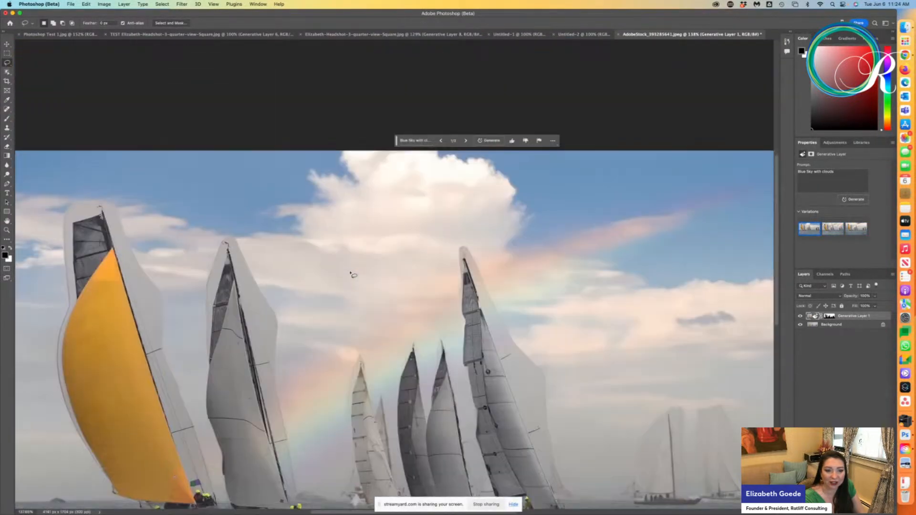
pyautogui.scroll(-3, 352, 275)
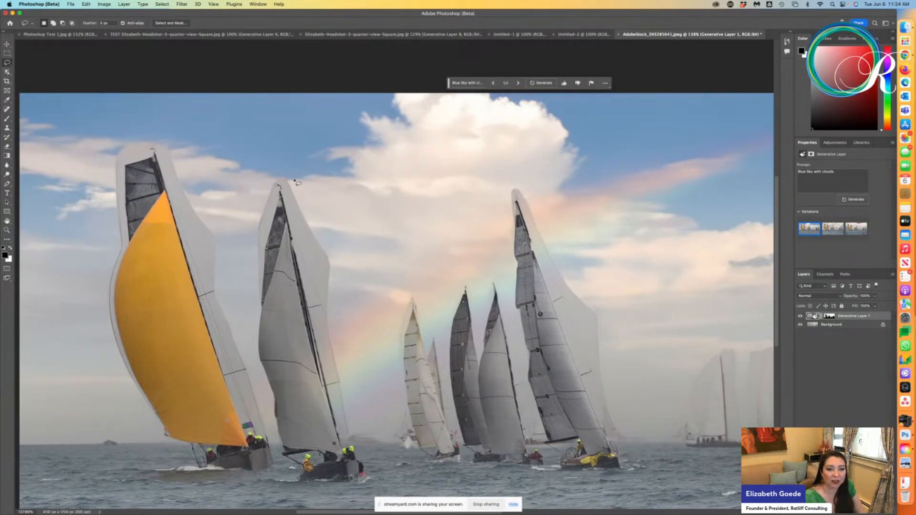
pyautogui.moveTo(295, 182)
pyautogui.mouseDown()
pyautogui.moveTo(310, 281)
pyautogui.moveTo(325, 310)
pyautogui.moveTo(338, 311)
pyautogui.moveTo(349, 286)
pyautogui.moveTo(343, 235)
pyautogui.moveTo(298, 177)
pyautogui.mouseUp()
pyautogui.scroll(-2, 299, 178)
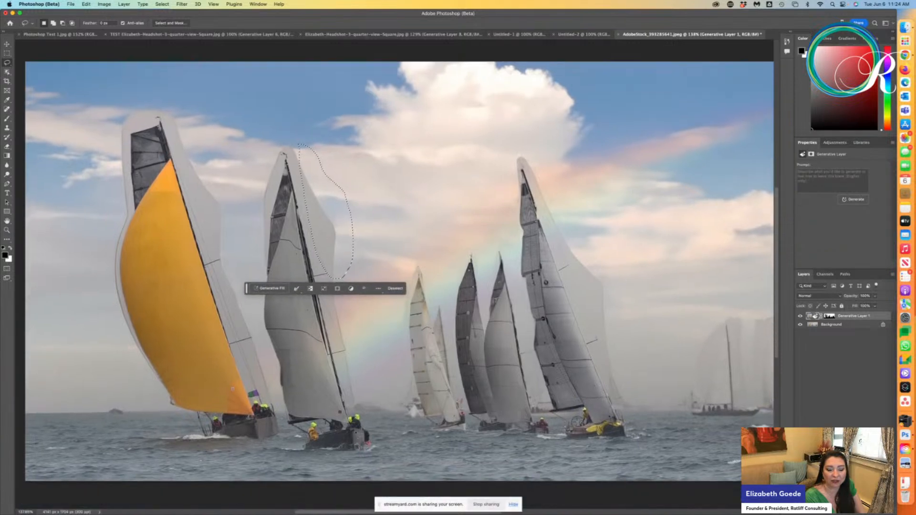
pyautogui.scroll(-1, 358, 434)
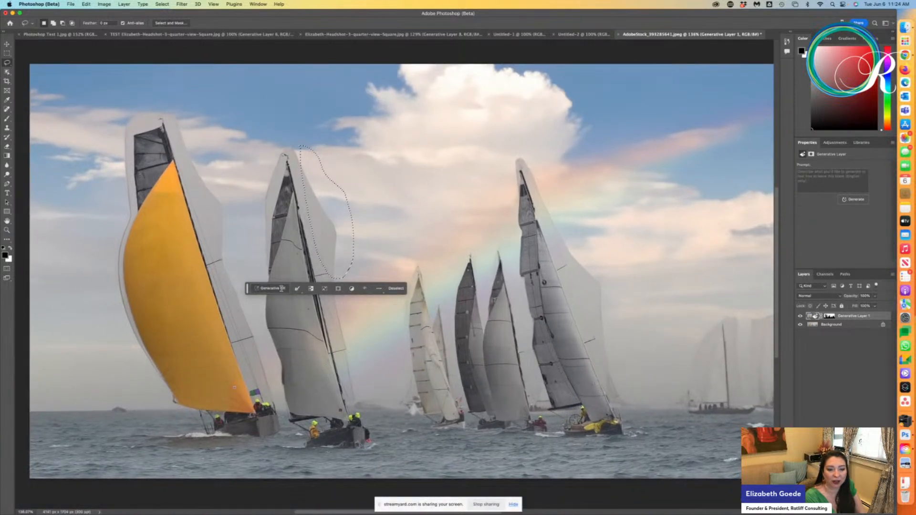
pyautogui.click(270, 289)
pyautogui.click(357, 289)
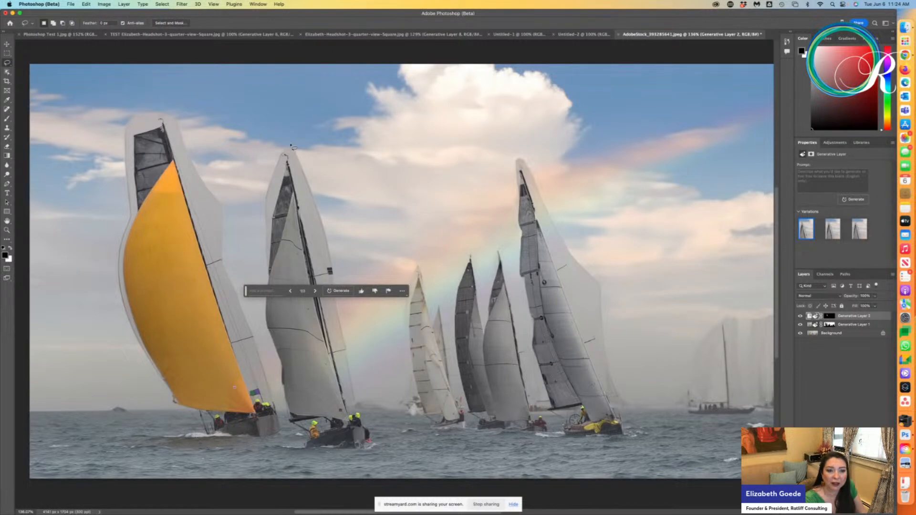
# Lasso the whole halo behind the second sailboat's mast, from its tip to the waterline, and generate a fill without a prompt
pyautogui.moveTo(287, 144)
pyautogui.mouseDown()
pyautogui.moveTo(326, 331)
pyautogui.moveTo(355, 406)
pyautogui.moveTo(364, 370)
pyautogui.moveTo(349, 346)
pyautogui.moveTo(353, 283)
pyautogui.moveTo(335, 201)
pyautogui.moveTo(286, 144)
pyautogui.mouseUp()
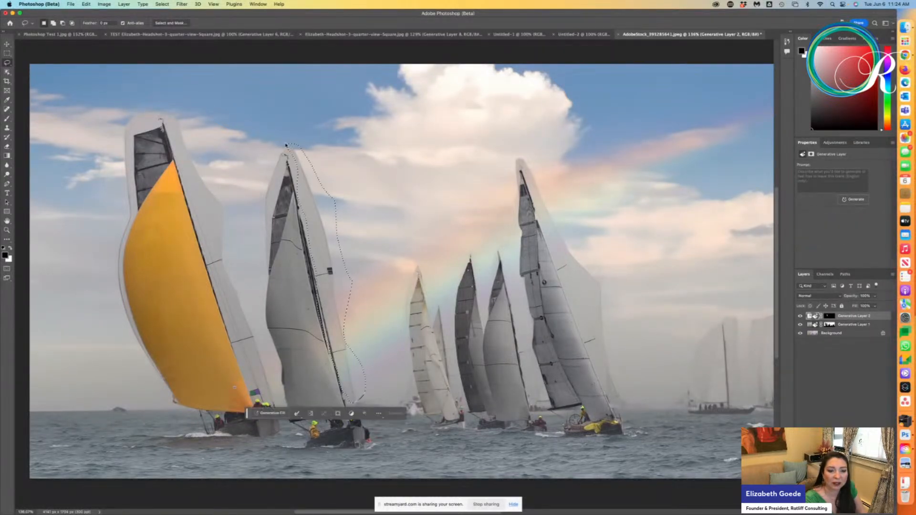
pyautogui.click(270, 414)
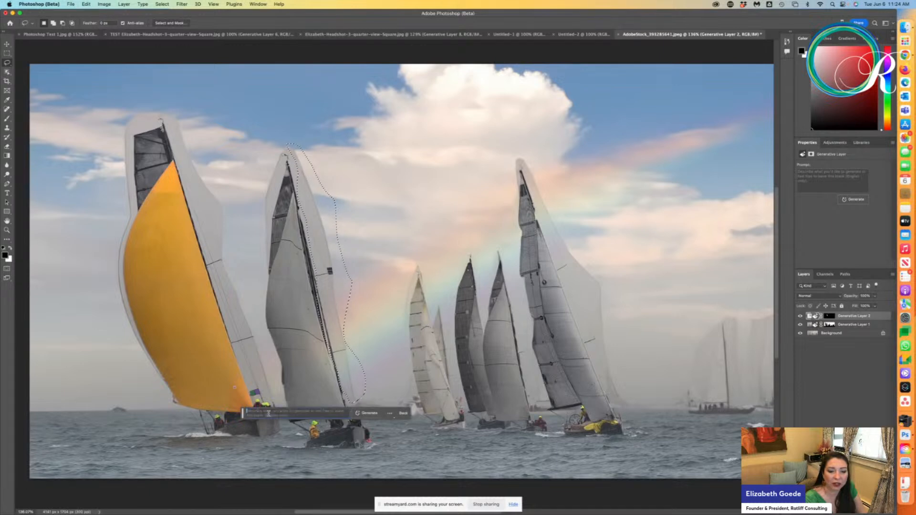
pyautogui.click(369, 414)
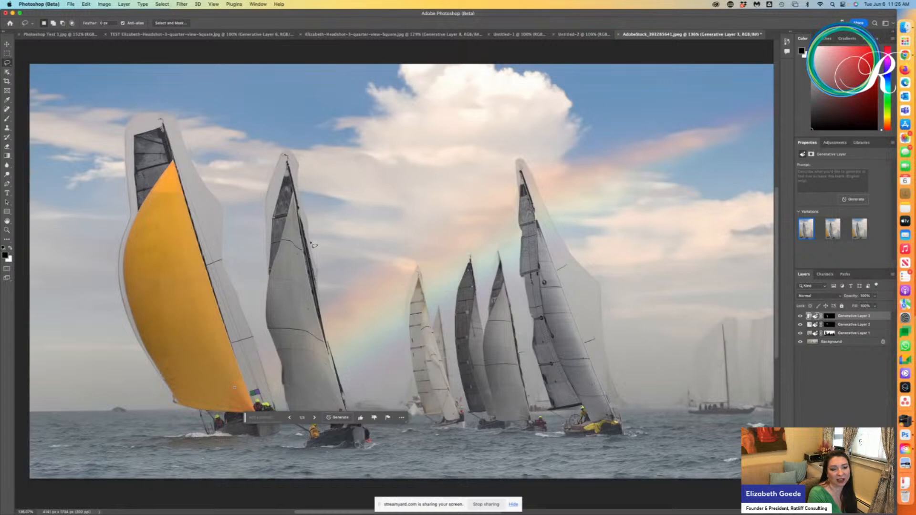
# Examine the blended sky around the second sailboat's mast and the neighbouring sails at high magnification
pyautogui.press('super+plus')
pyautogui.press('super+plus')
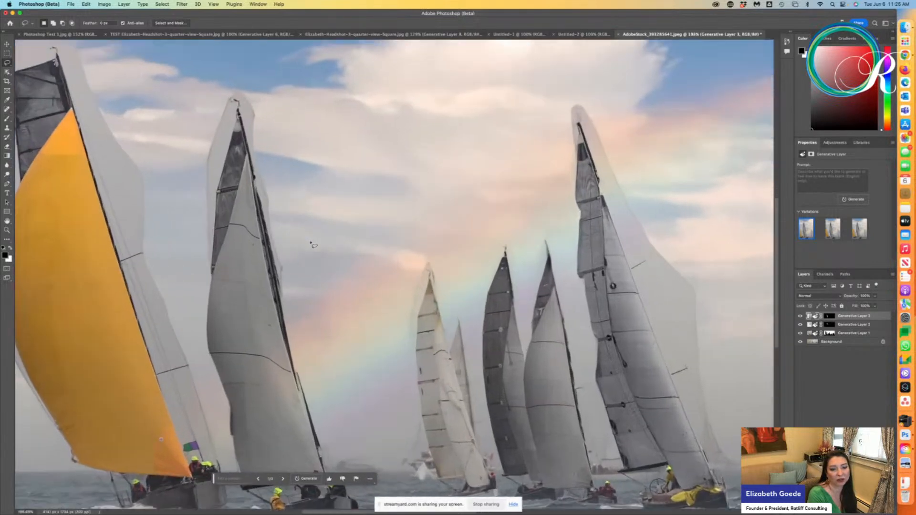
pyautogui.scroll(10, 311, 243)
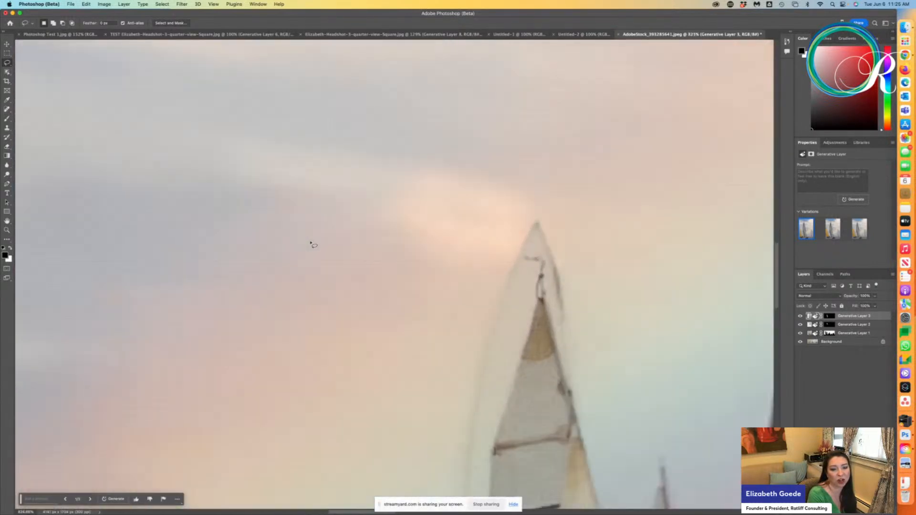
pyautogui.hscroll(-2, 311, 243)
pyautogui.hscroll(-3, 310, 243)
pyautogui.scroll(2, 311, 244)
pyautogui.scroll(4, 310, 244)
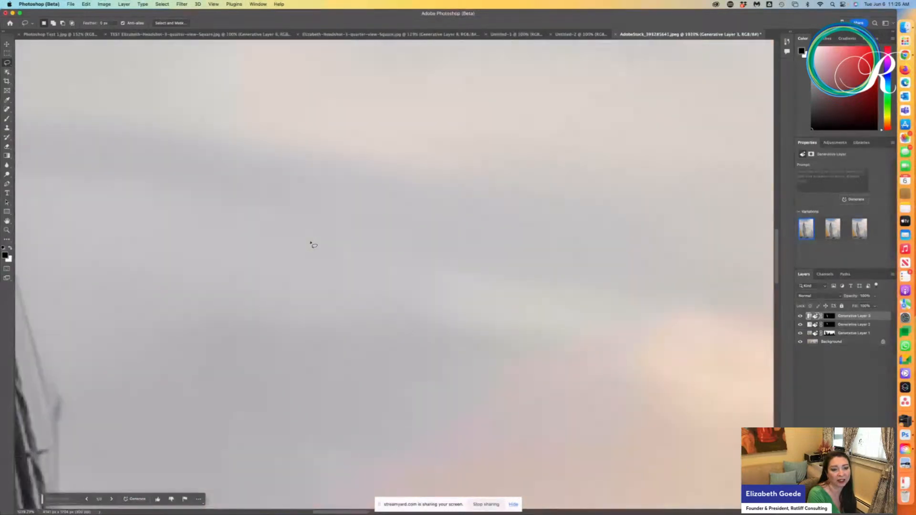
pyautogui.scroll(1, 314, 245)
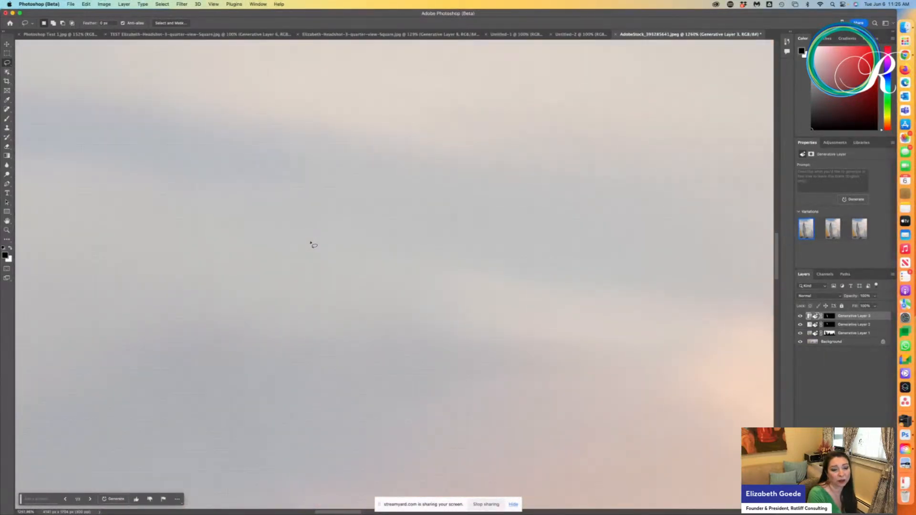
pyautogui.scroll(-8, 314, 245)
pyautogui.scroll(-5, 313, 245)
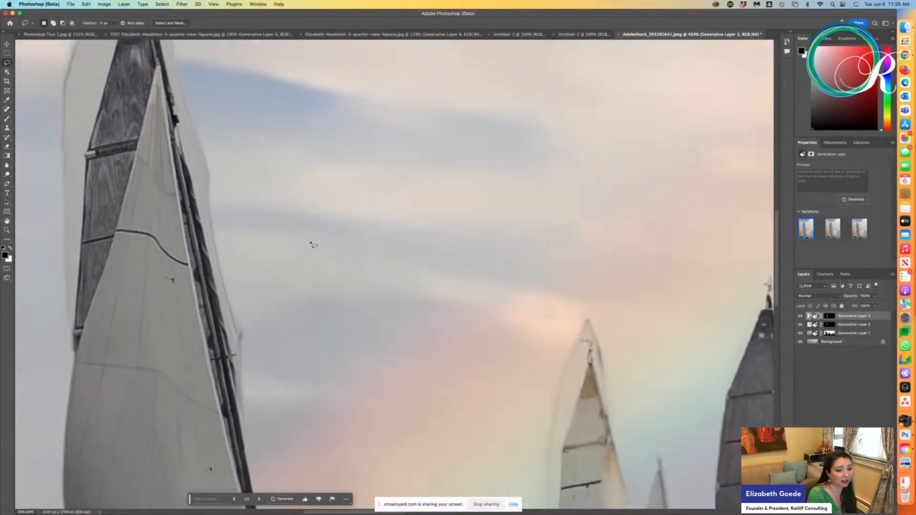
pyautogui.scroll(-6, 314, 245)
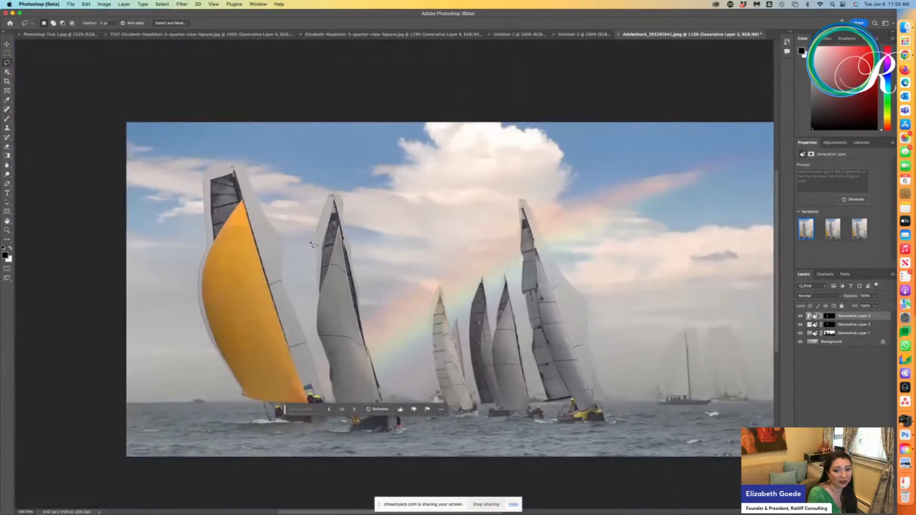